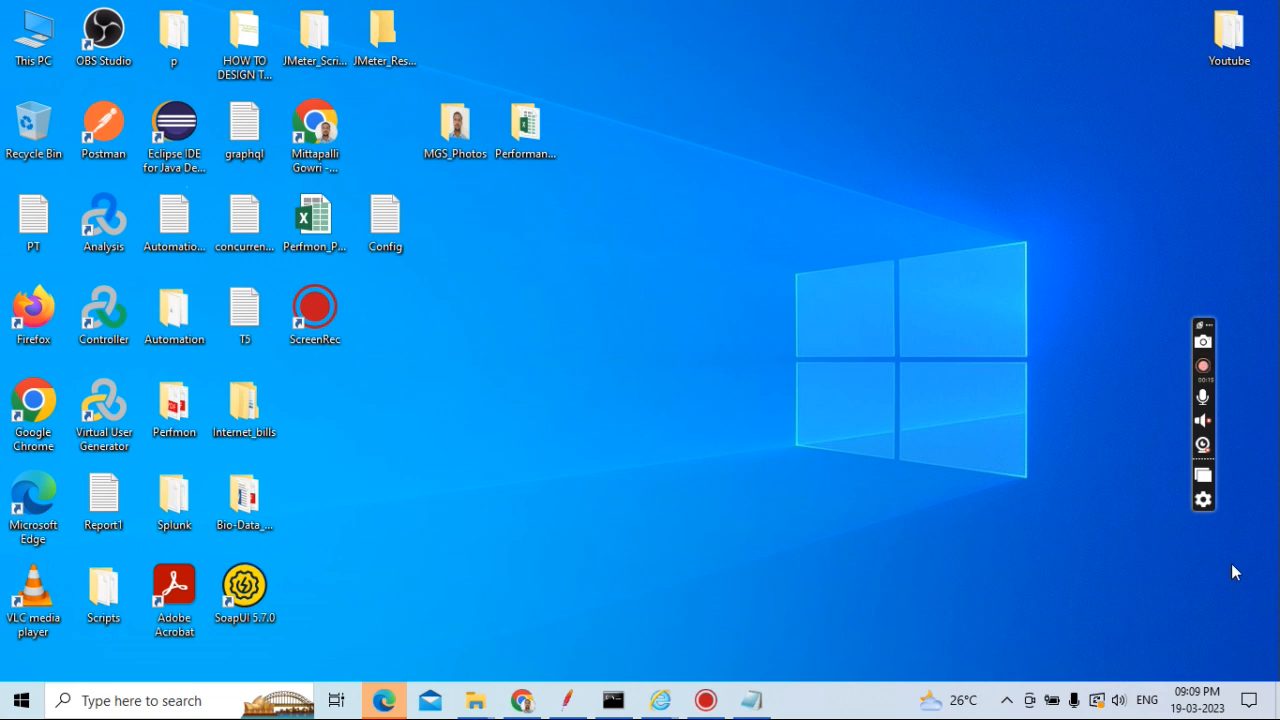
# Bring up the untitled note about the EOF issue and insert "or" before "Empty" on the EOF line
pyautogui.click(760, 704)
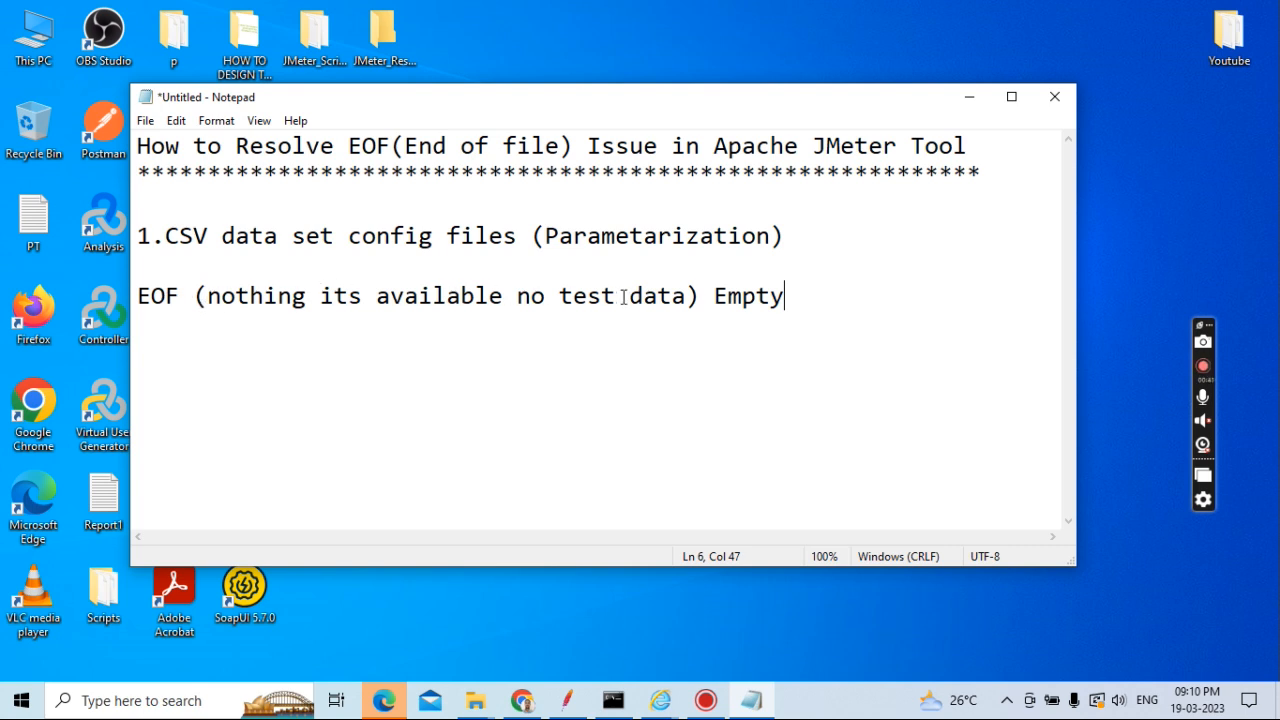
pyautogui.click(704, 296)
pyautogui.write('or')
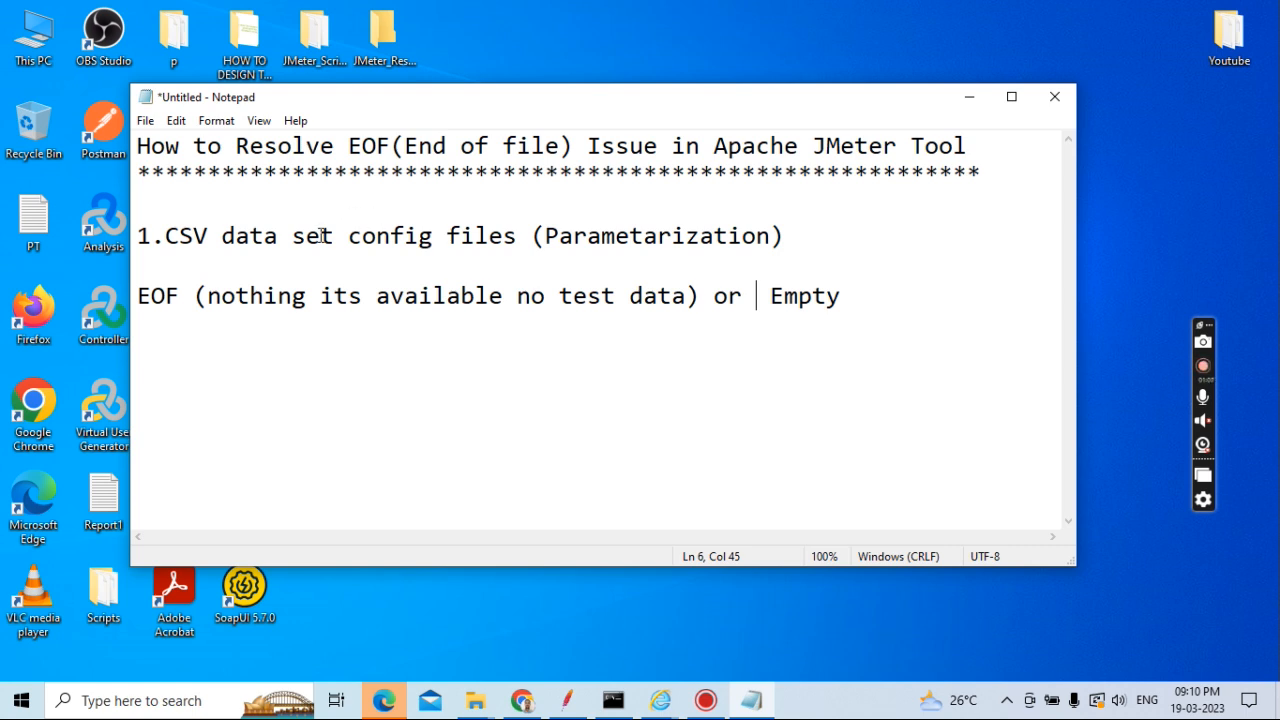
pyautogui.moveTo(182, 296); pyautogui.dragTo(137, 296)
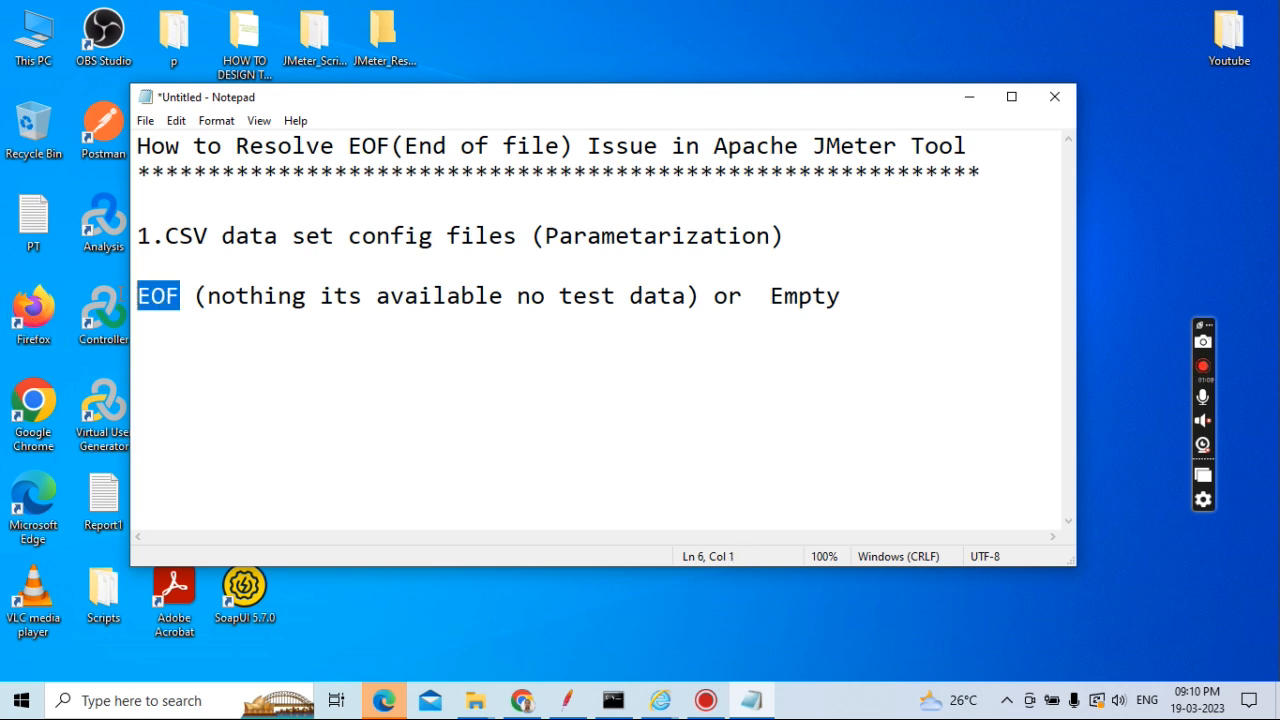
pyautogui.click(186, 294)
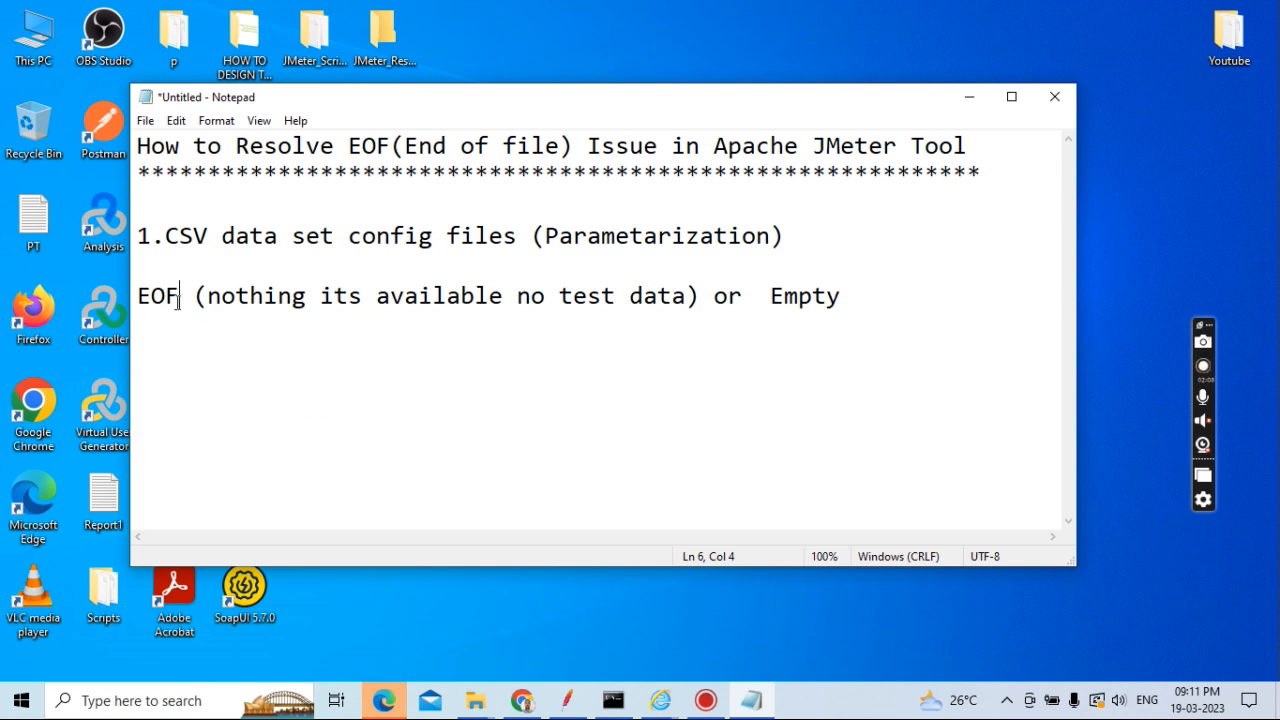
pyautogui.moveTo(179, 297); pyautogui.dragTo(136, 297)
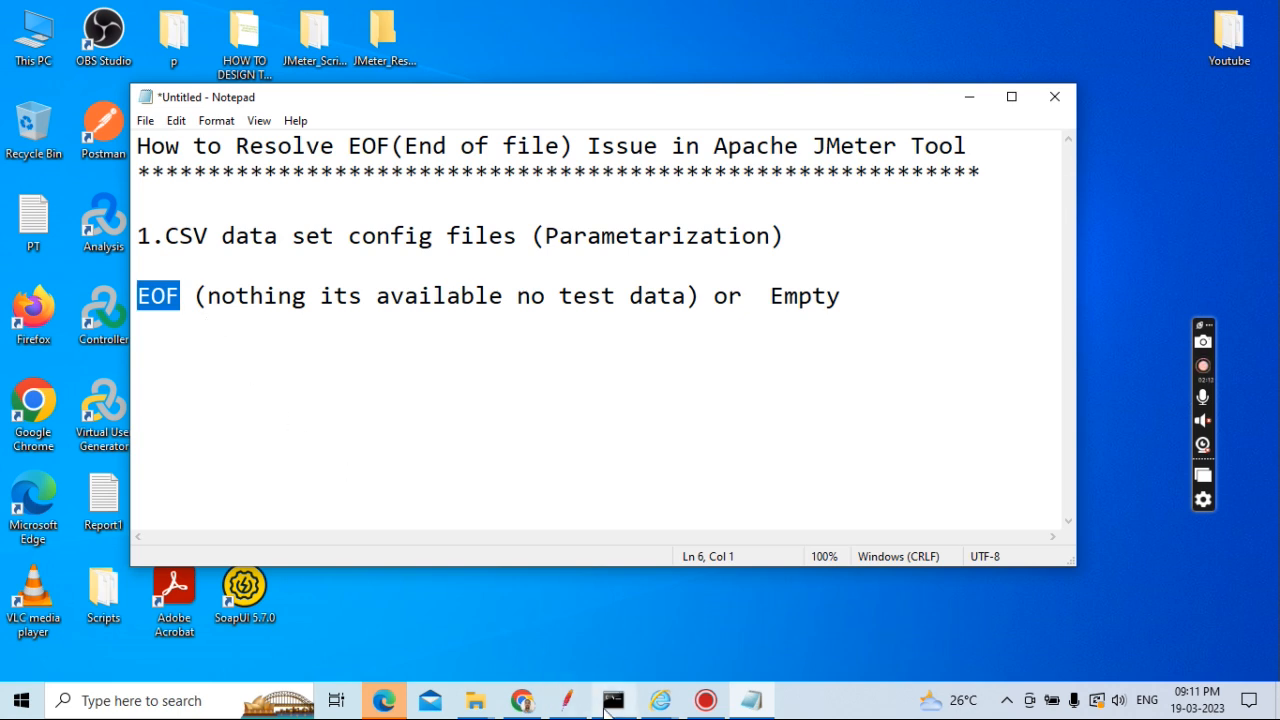
pyautogui.moveTo(660, 700)
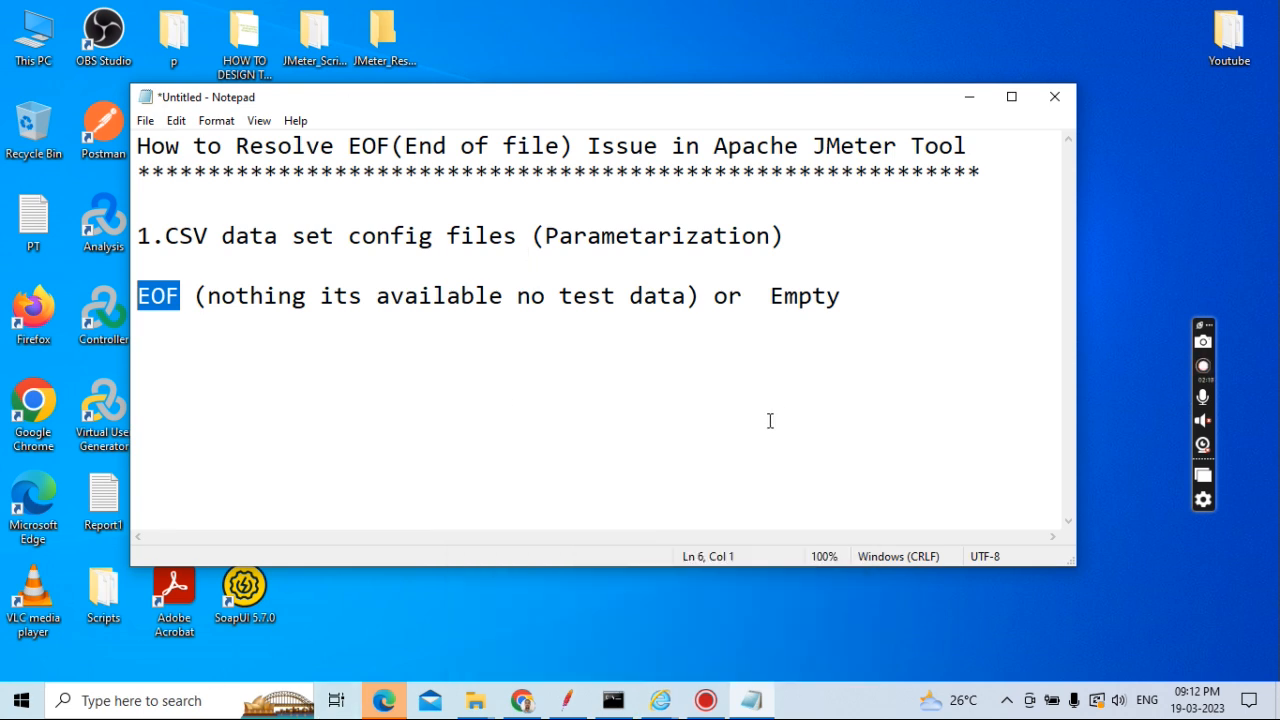
pyautogui.click(861, 297)
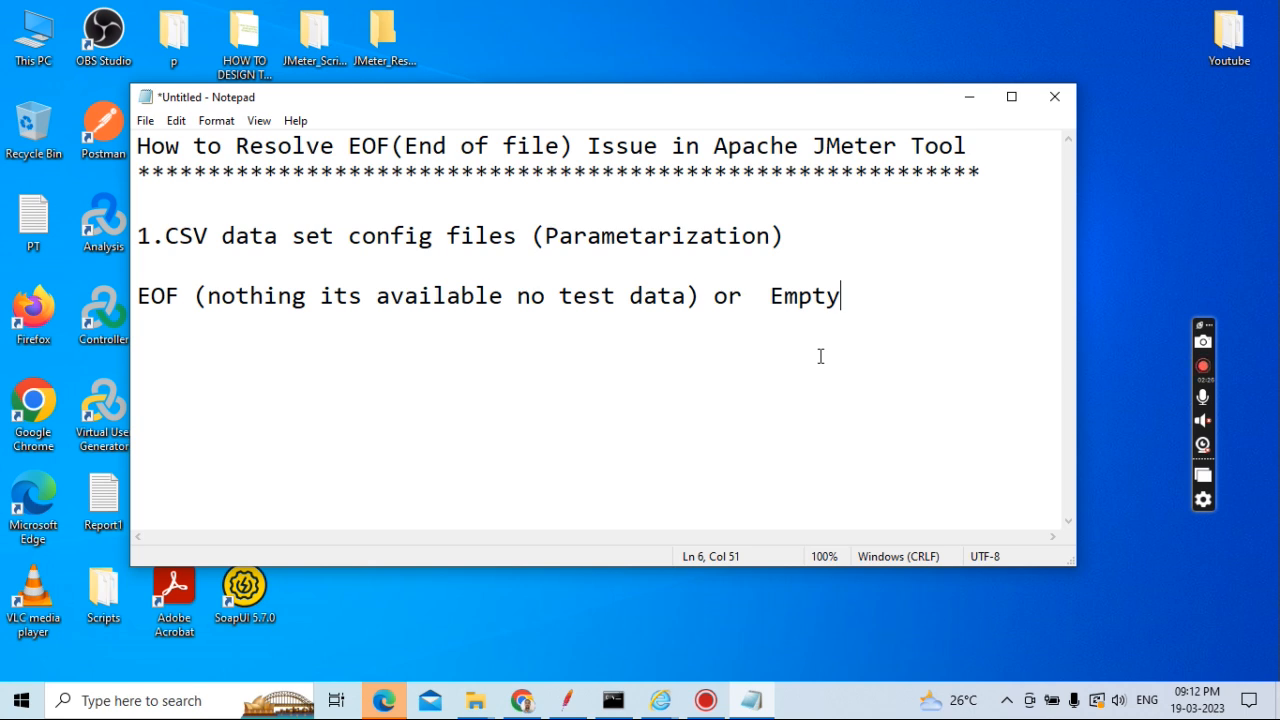
pyautogui.click(709, 377)
pyautogui.click(171, 331)
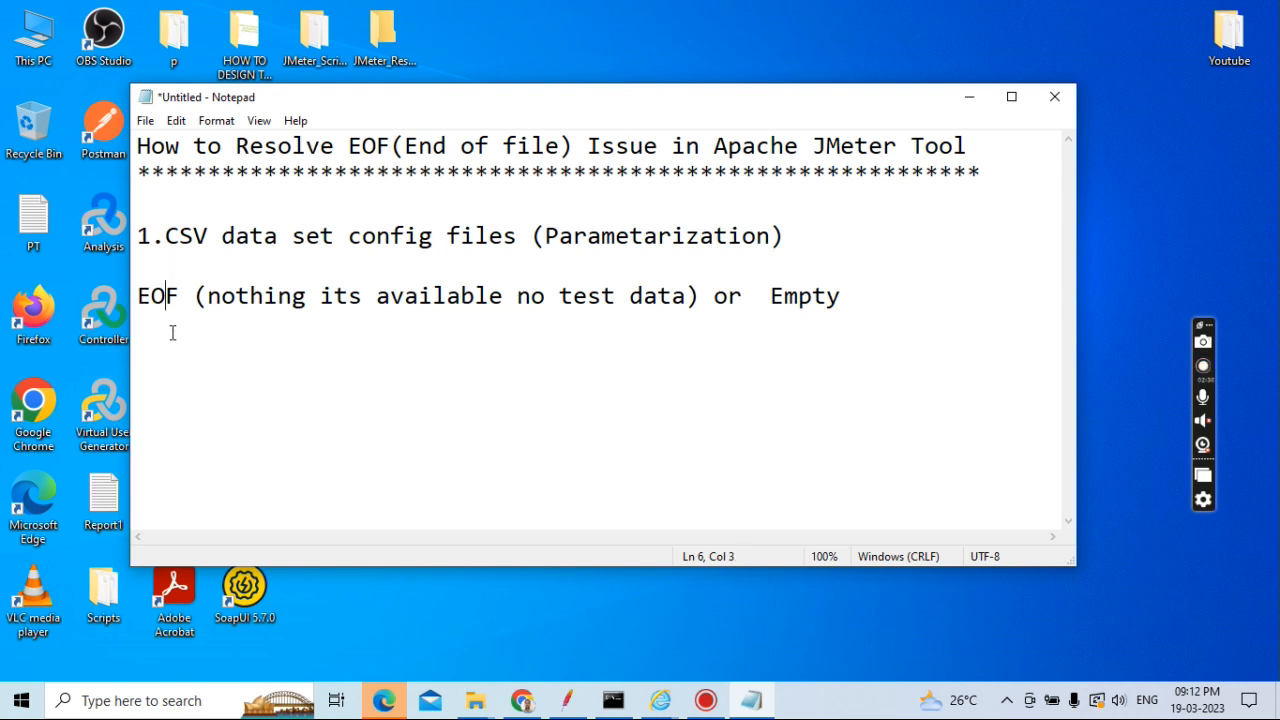
# Minimize the note, switch to JMeter and open the CSV Data Set Config inside the Web_Tour_Application thread group
pyautogui.click(966, 104)
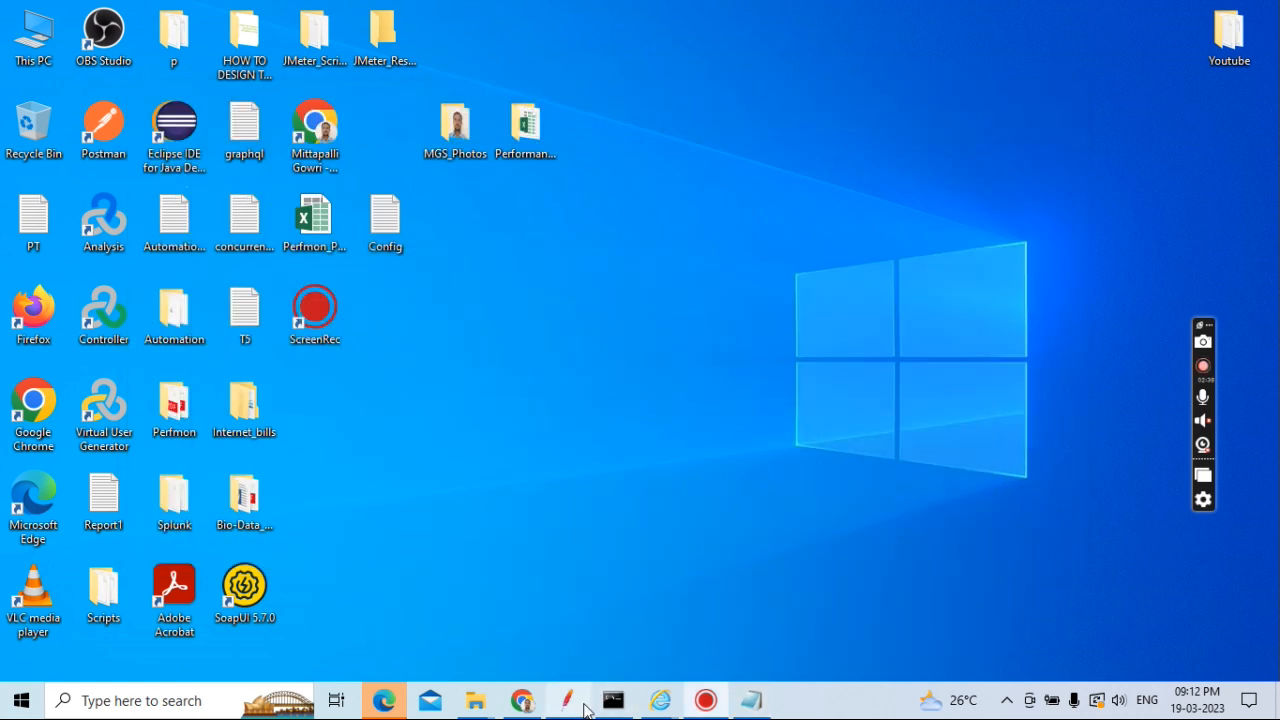
pyautogui.click(585, 704)
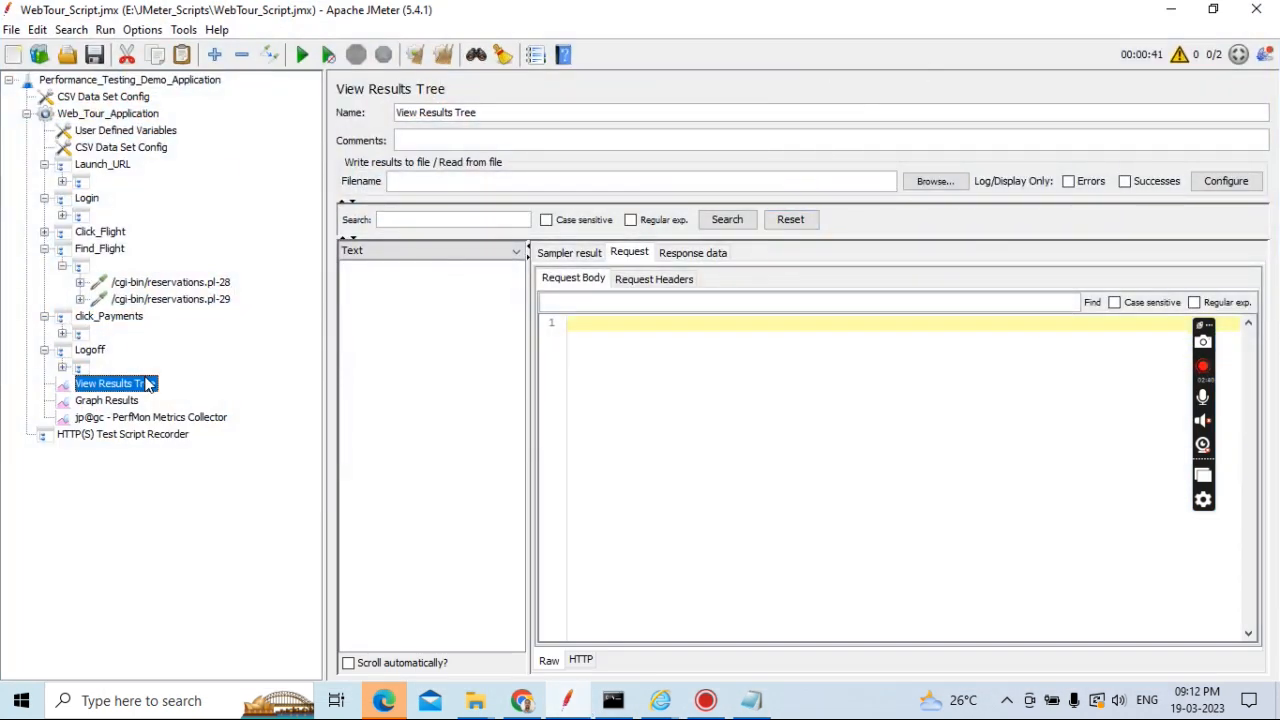
pyautogui.click(100, 150)
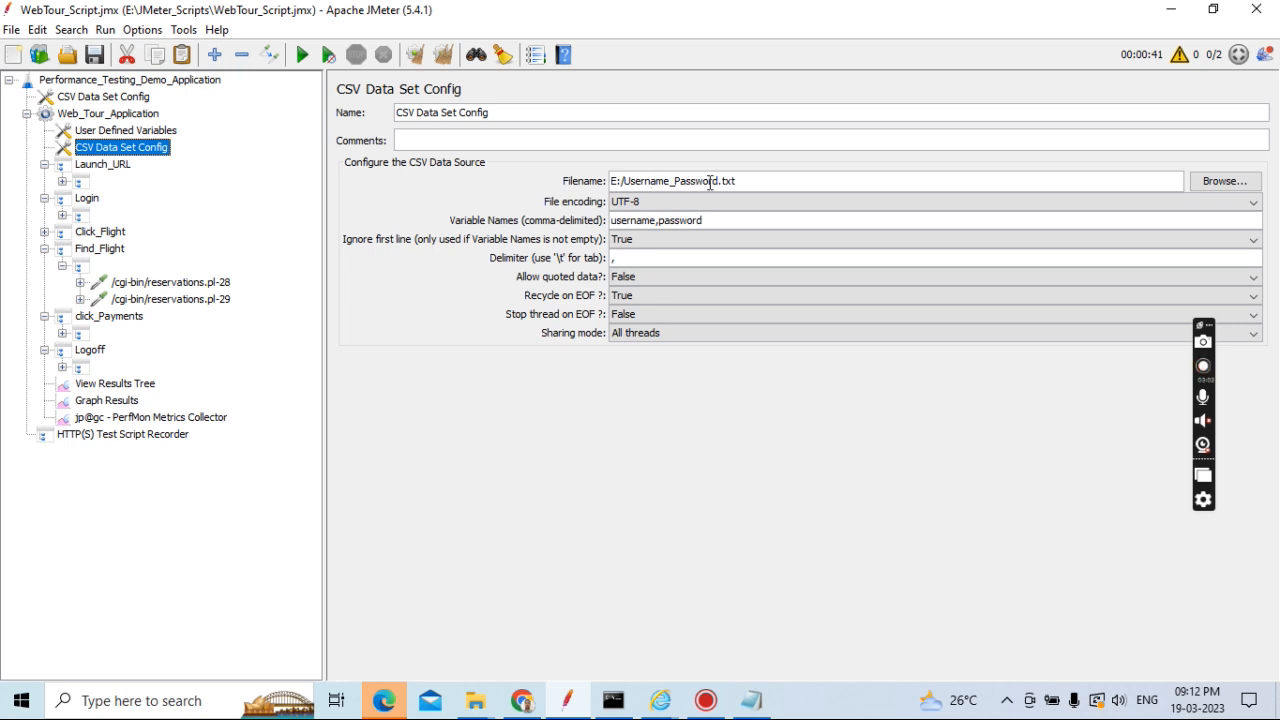
# Open the Username_Password text file from Local Disk (E:) and examine its header line and data rows
pyautogui.moveTo(485, 708)
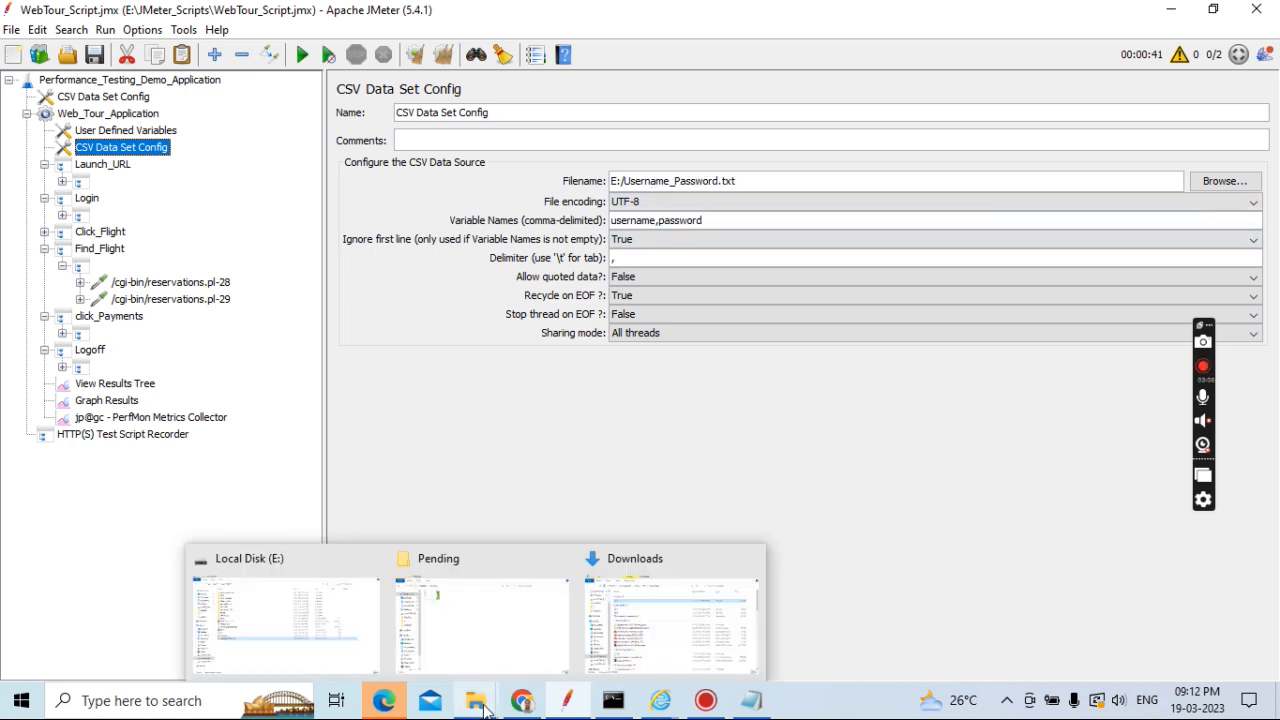
pyautogui.moveTo(757, 708)
pyautogui.click(303, 637)
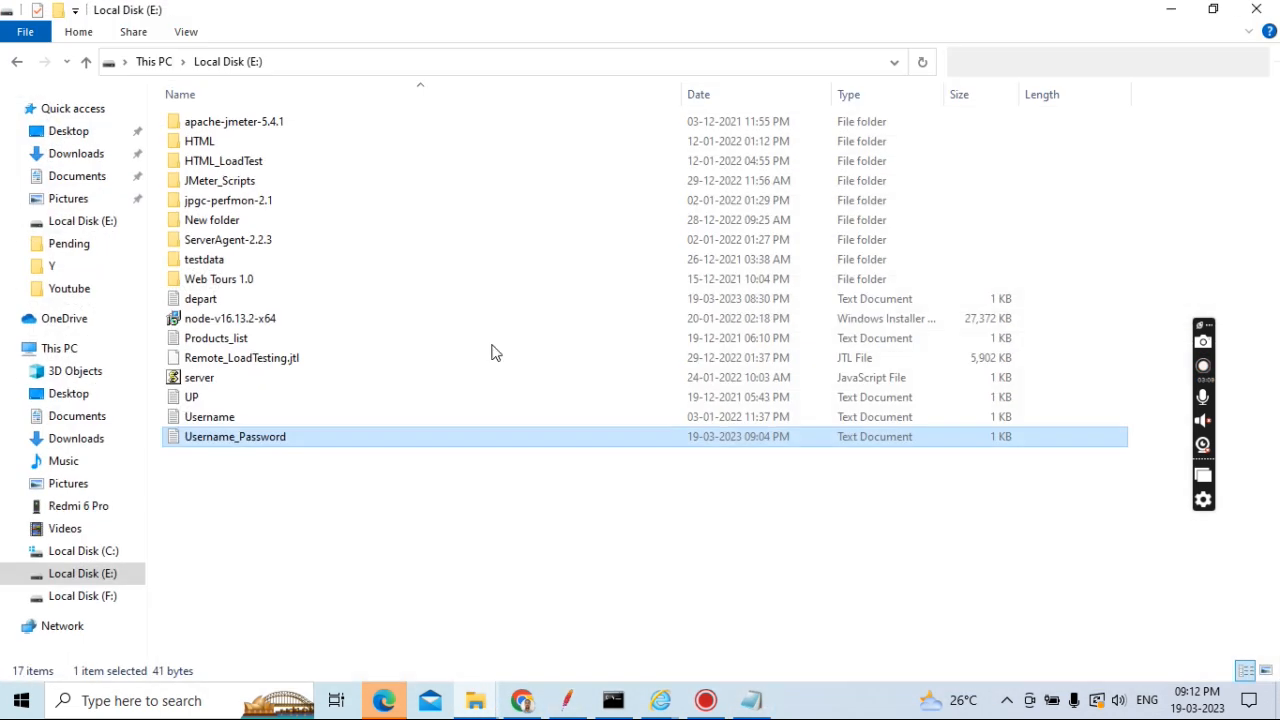
pyautogui.doubleClick(312, 440)
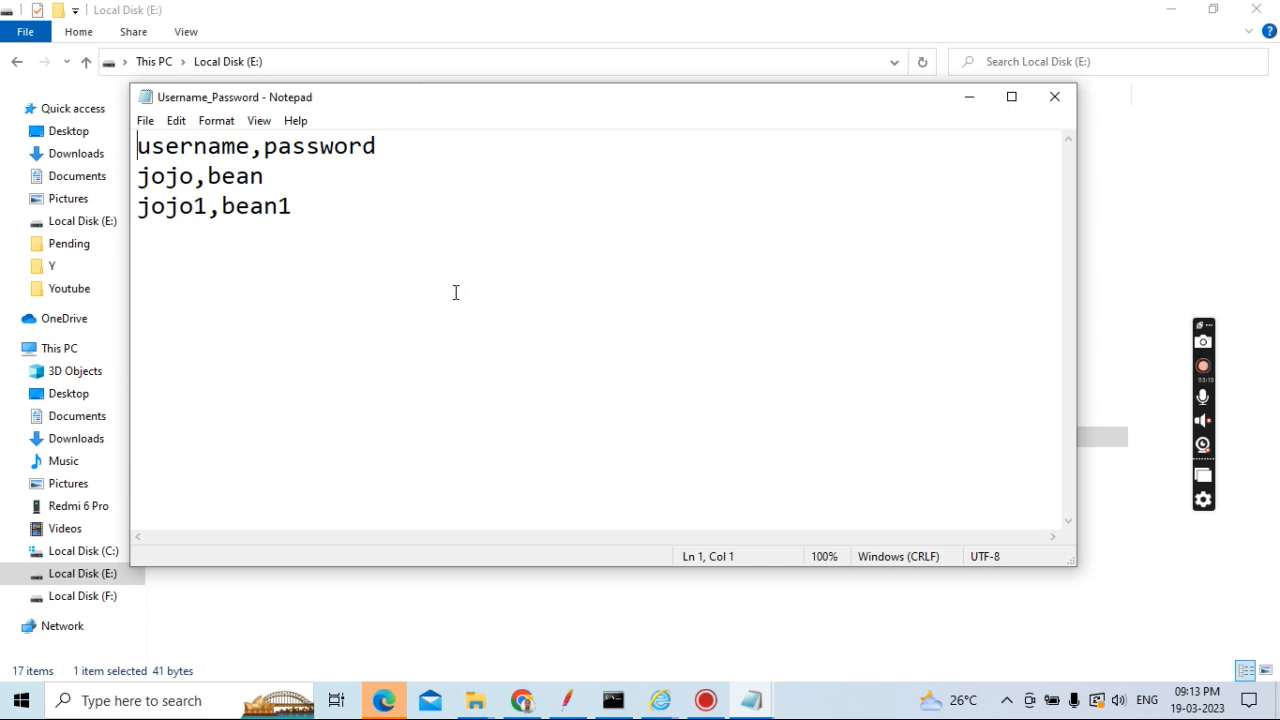
pyautogui.click(390, 146)
pyautogui.moveTo(390, 146); pyautogui.dragTo(138, 152)
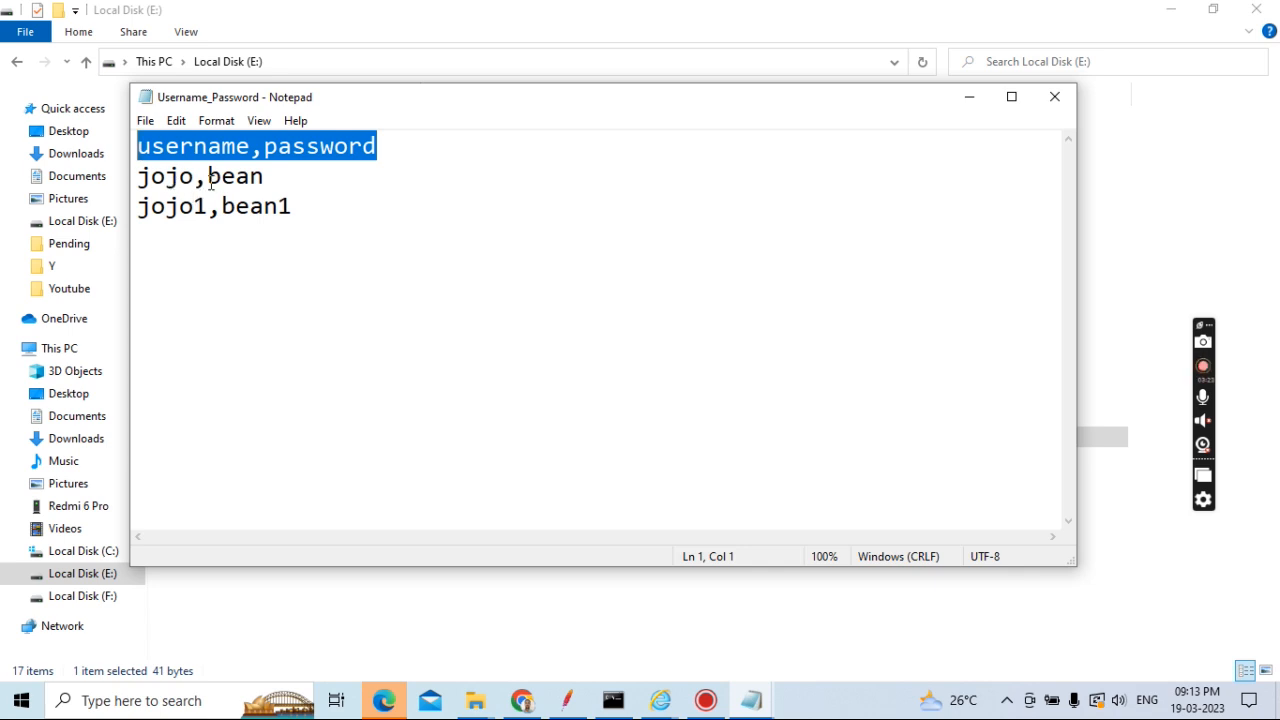
pyautogui.click(269, 176)
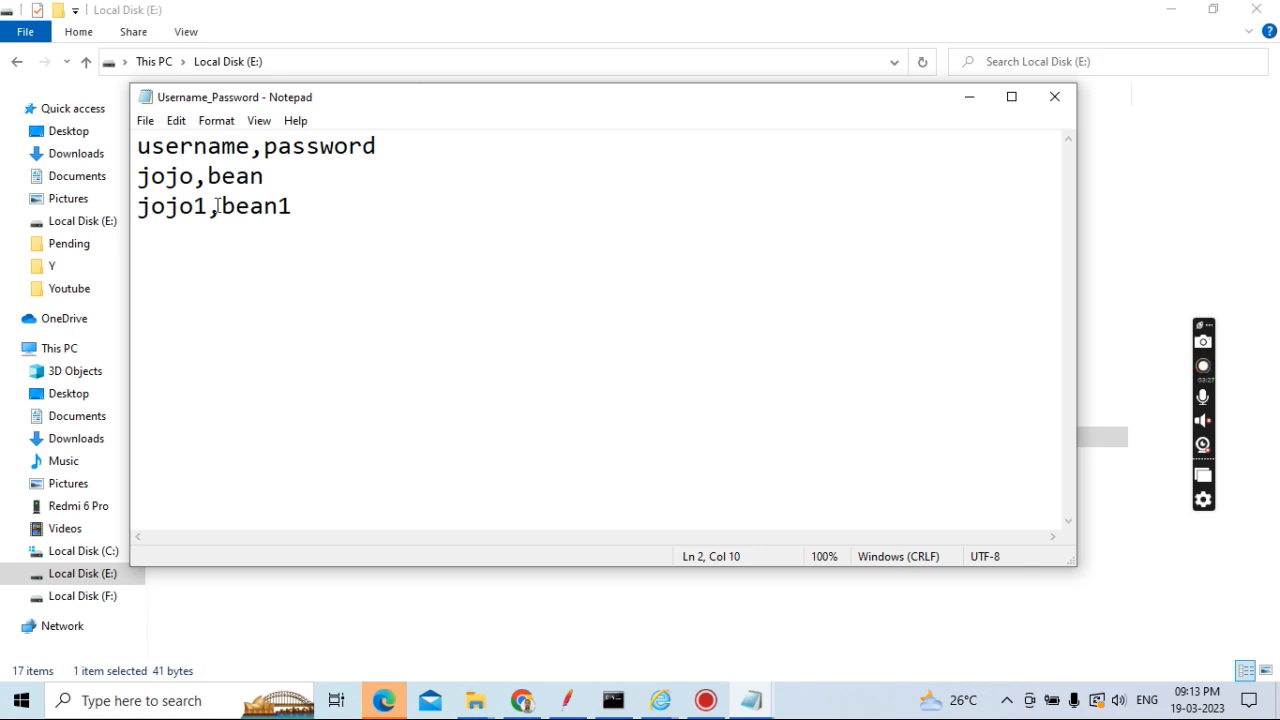
pyautogui.click(301, 208)
pyautogui.click(198, 378)
pyautogui.click(180, 464)
pyautogui.click(249, 520)
pyautogui.click(208, 430)
pyautogui.click(180, 340)
pyautogui.click(160, 262)
pyautogui.click(235, 252)
pyautogui.click(172, 391)
pyautogui.click(306, 461)
pyautogui.click(254, 346)
pyautogui.click(192, 300)
pyautogui.click(207, 288)
# Save the Username_Password text file and close it
pyautogui.click(297, 207)
pyautogui.click(145, 120)
pyautogui.click(176, 205)
pyautogui.click(1055, 97)
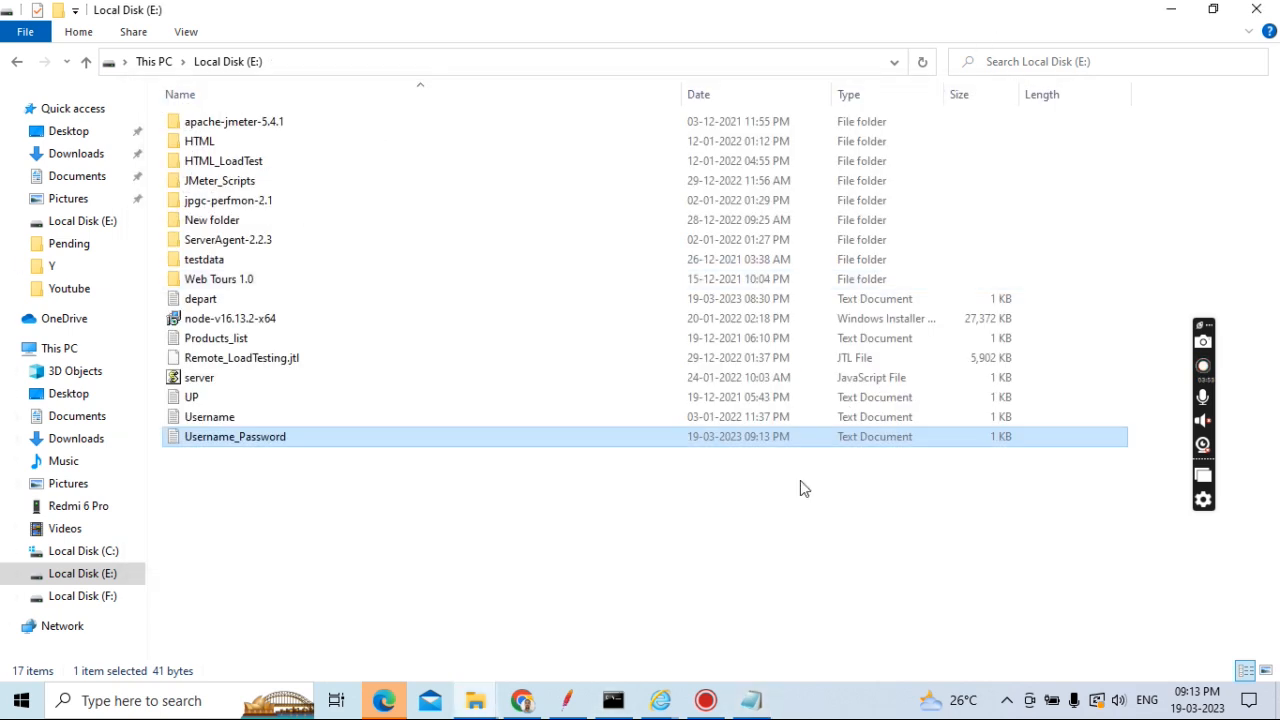
# Switch to JMeter, check the Web_Tour_Application thread group settings, and run the test with View Results Tree open
pyautogui.click(572, 702)
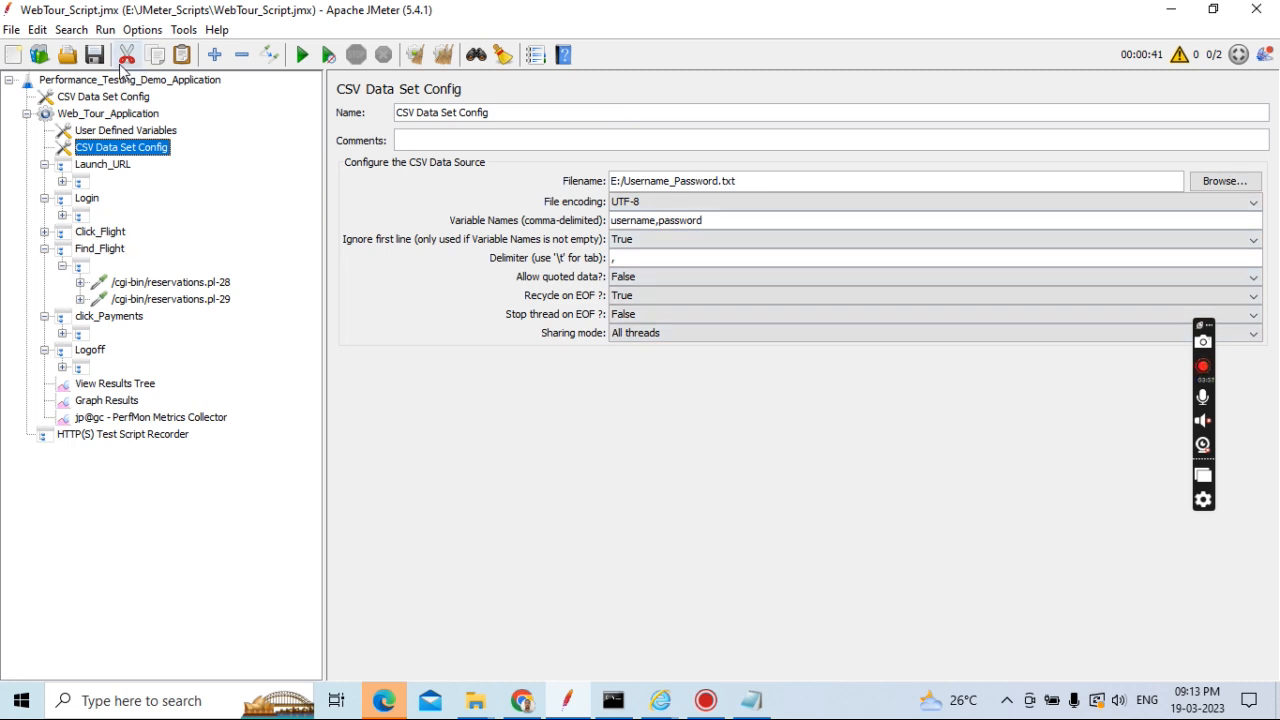
pyautogui.click(92, 118)
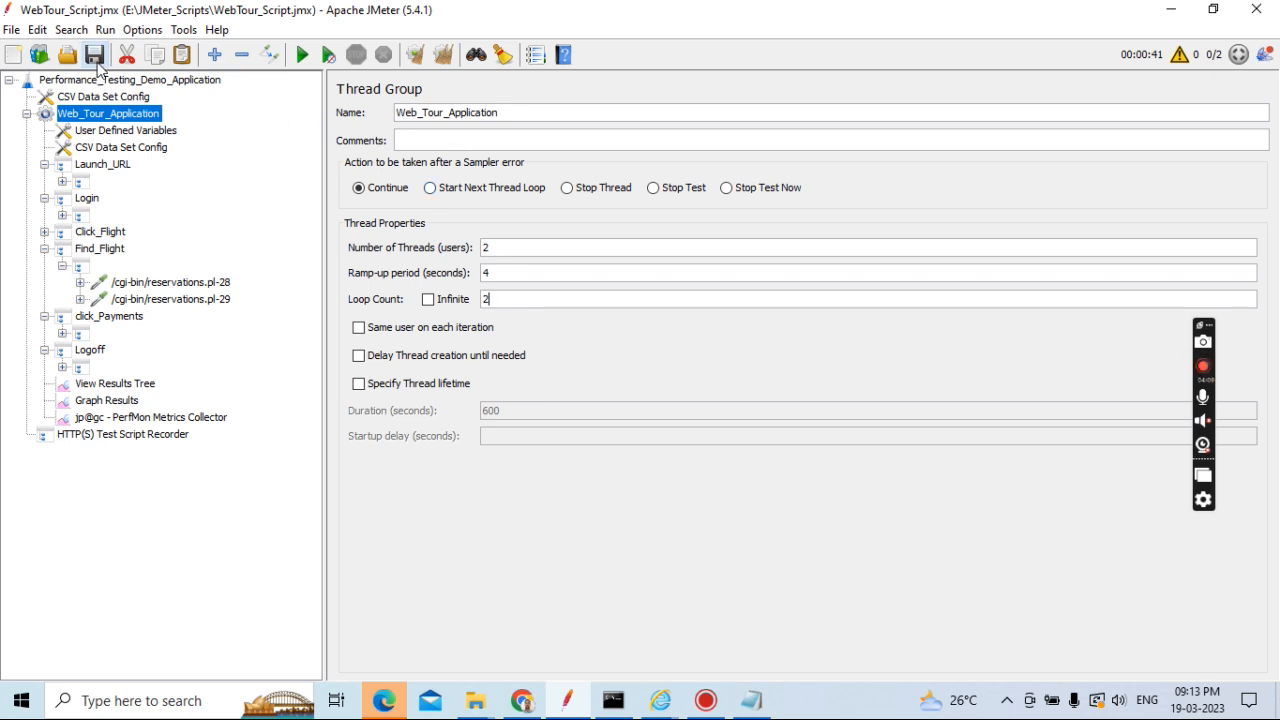
pyautogui.click(135, 388)
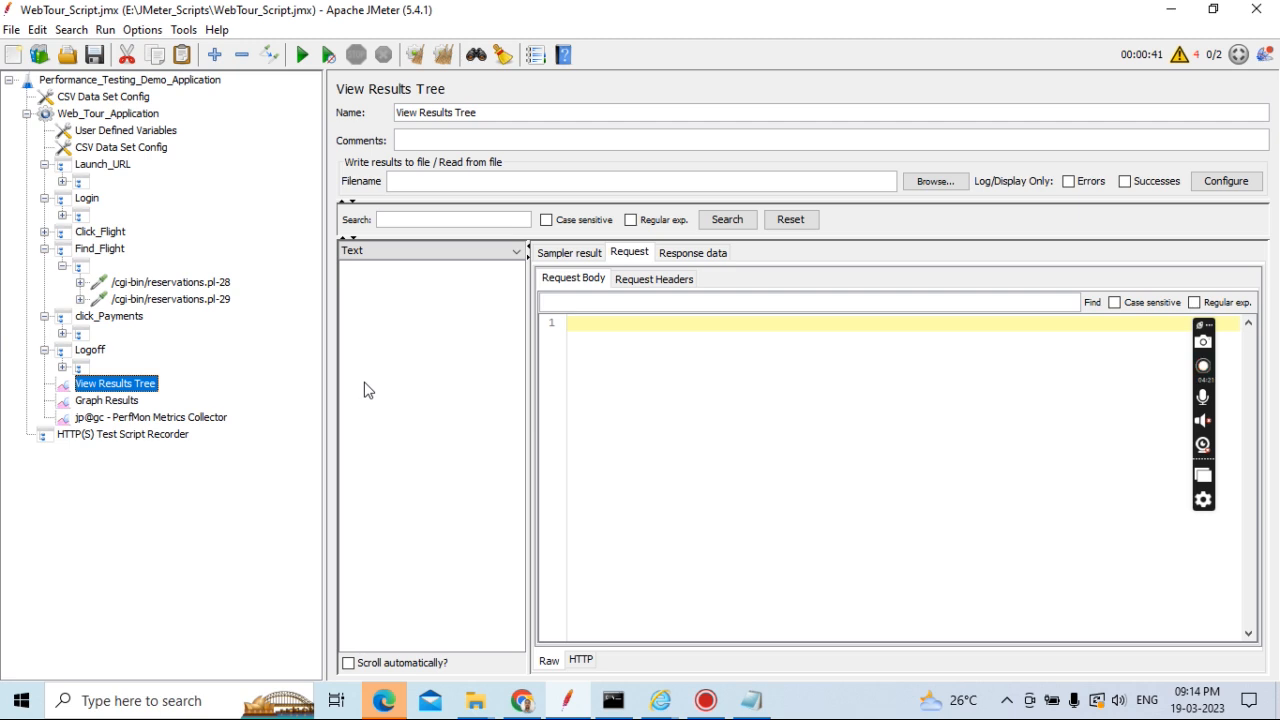
pyautogui.hotkey('ctrl', 'r')
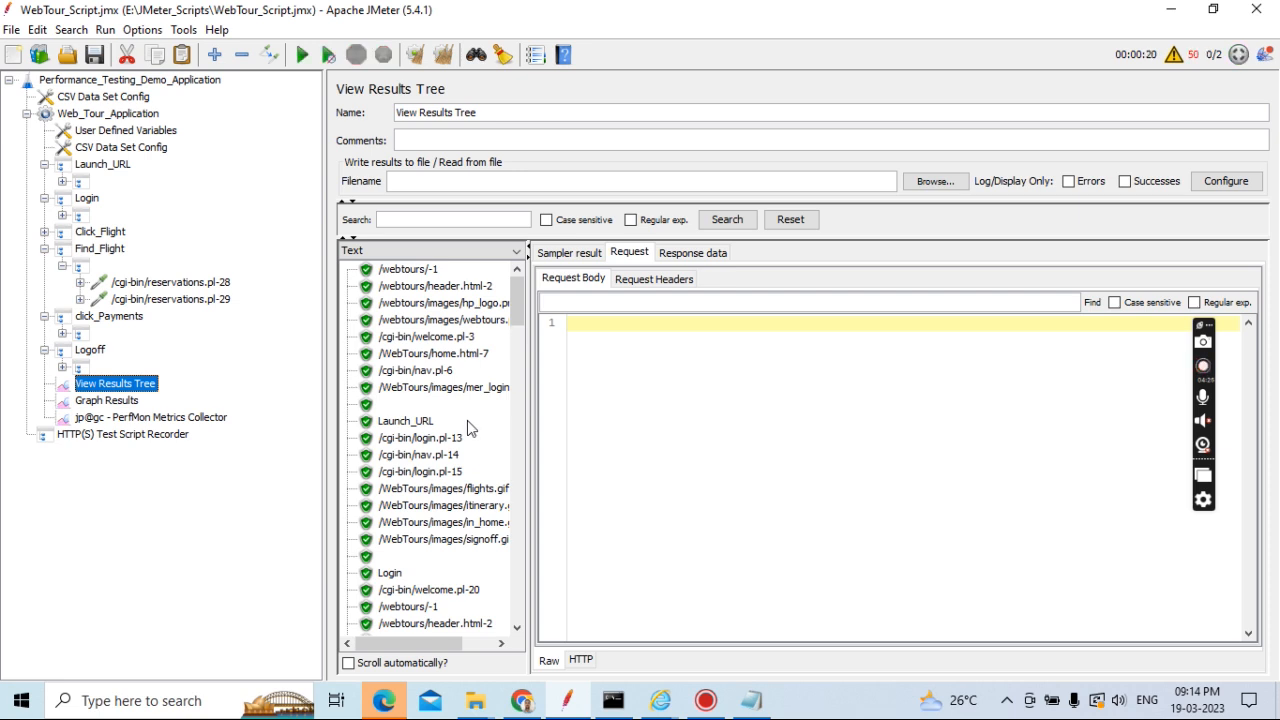
# Examine the request bodies from /webtours/-1 down to the first /cgi-bin/login.pl-13, highlighting its username and password parameters
pyautogui.click(430, 270)
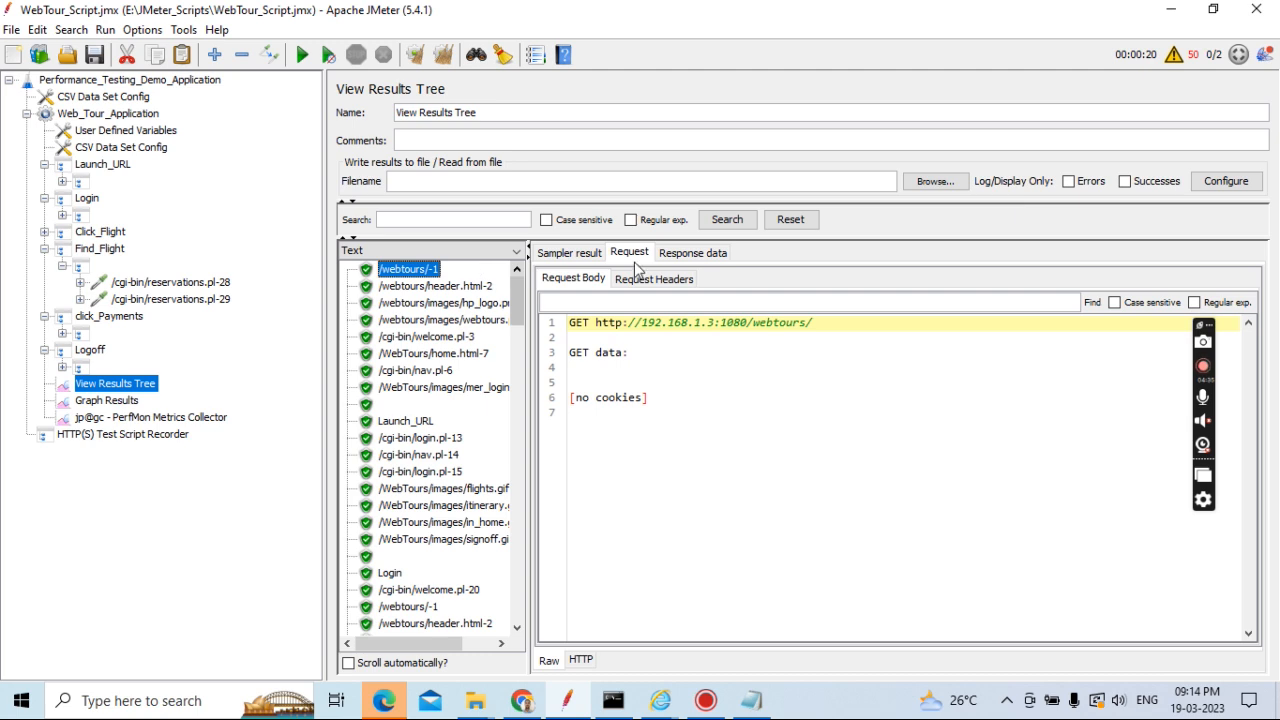
pyautogui.click(450, 288)
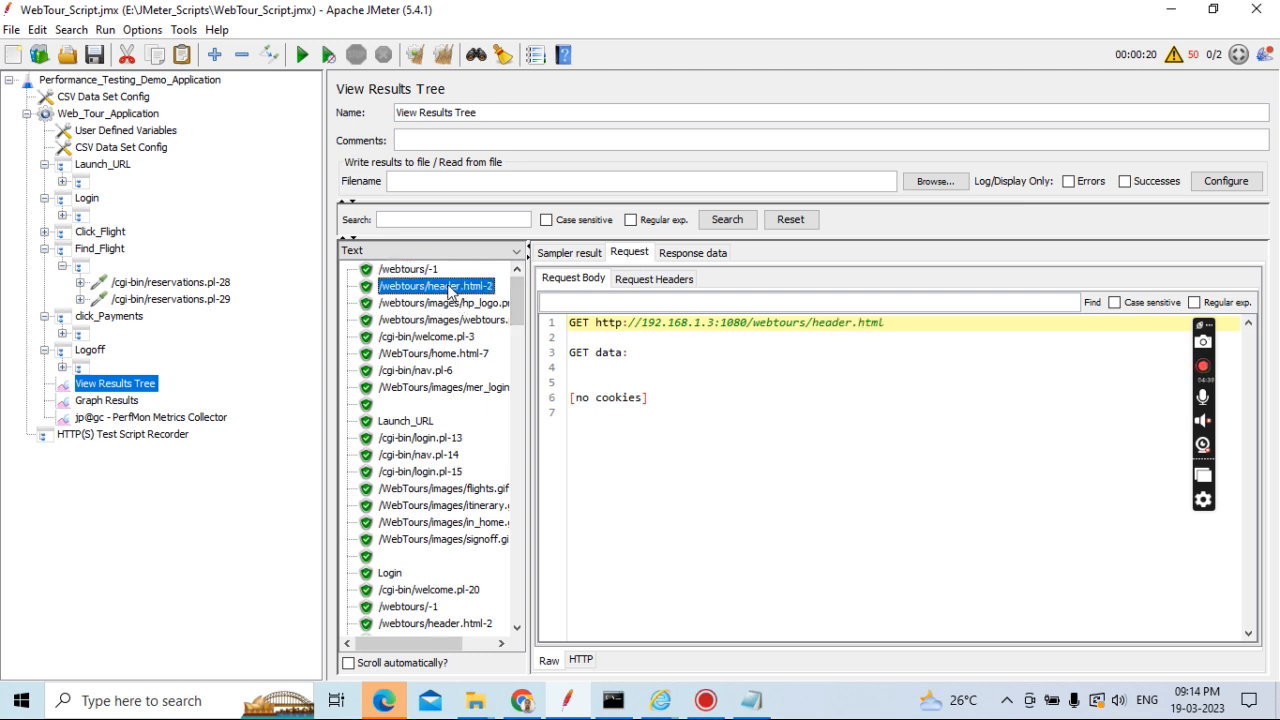
pyautogui.press('Down')
pyautogui.press('Down')
pyautogui.press('Down')
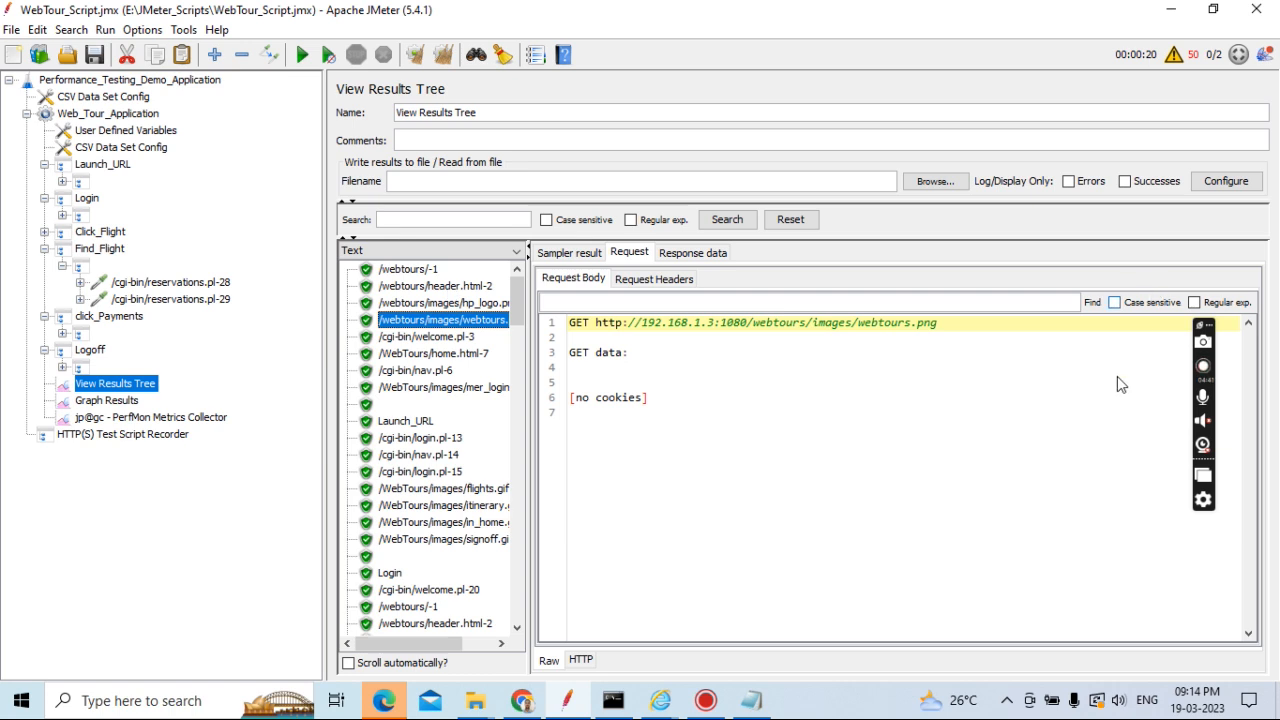
pyautogui.press('Down')
pyautogui.press('Down')
pyautogui.press('Down')
pyautogui.press('Down')
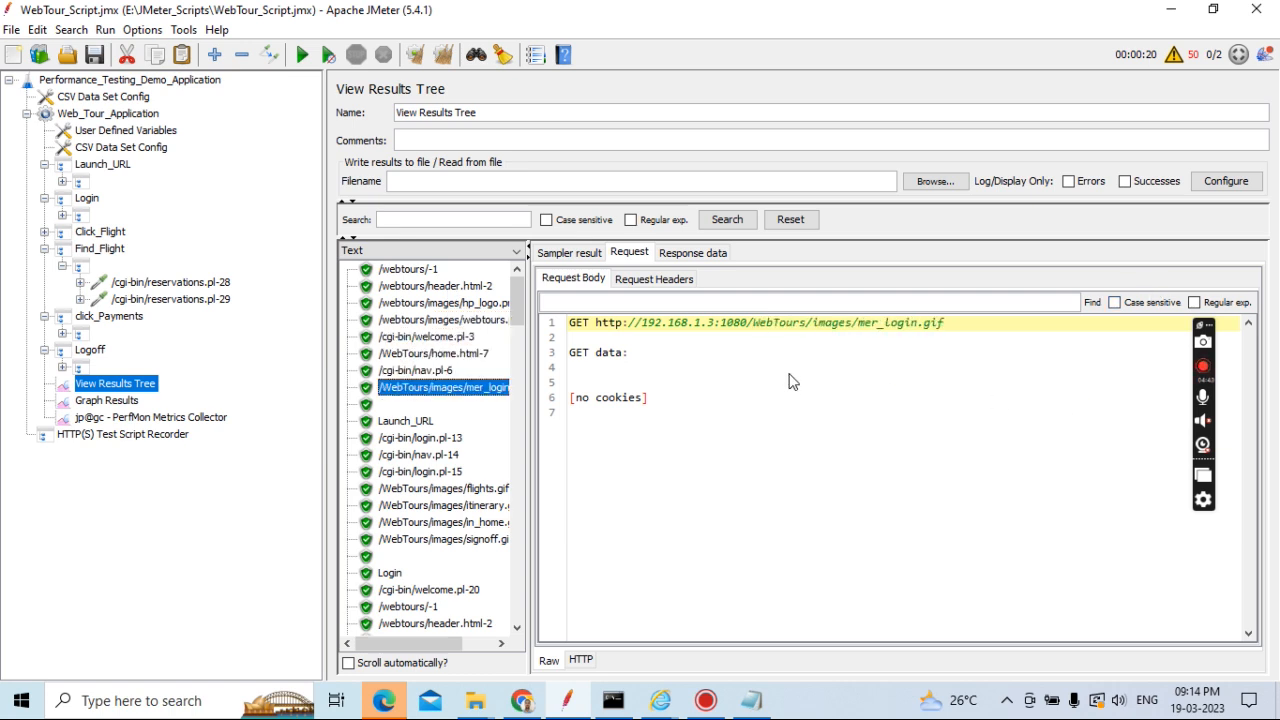
pyautogui.press('Down')
pyautogui.press('Down')
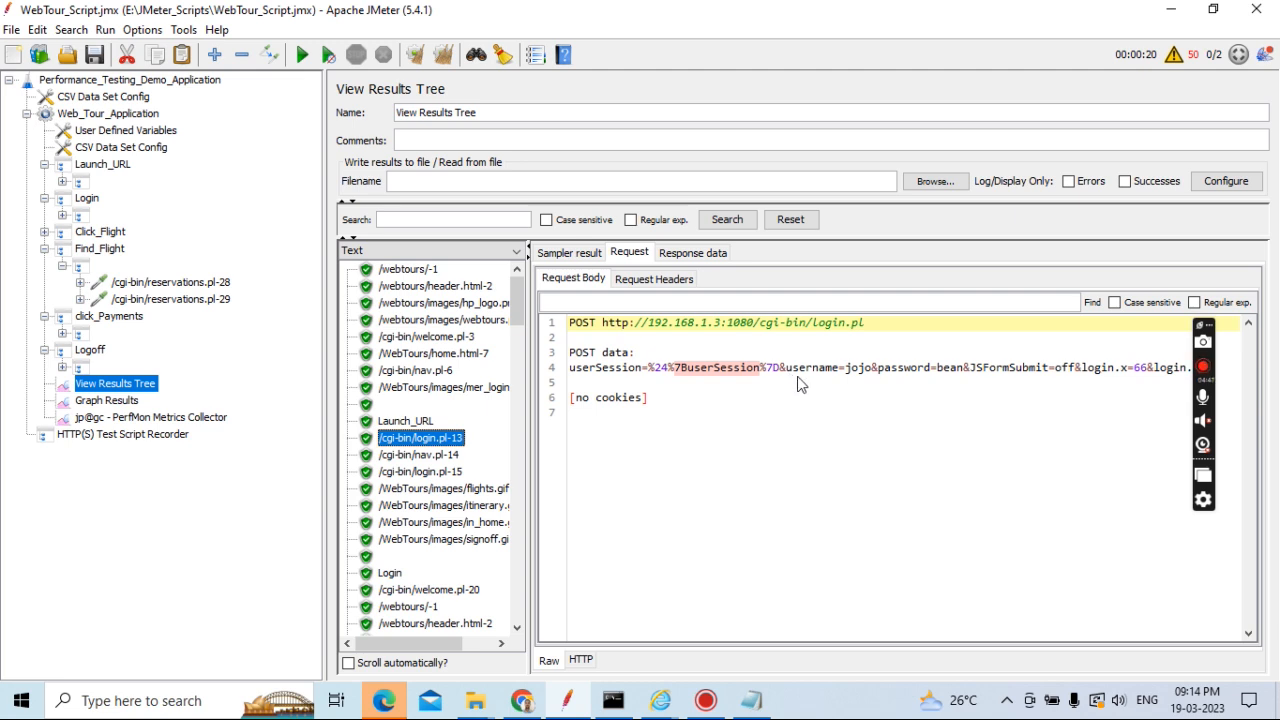
pyautogui.moveTo(787, 372); pyautogui.dragTo(970, 375)
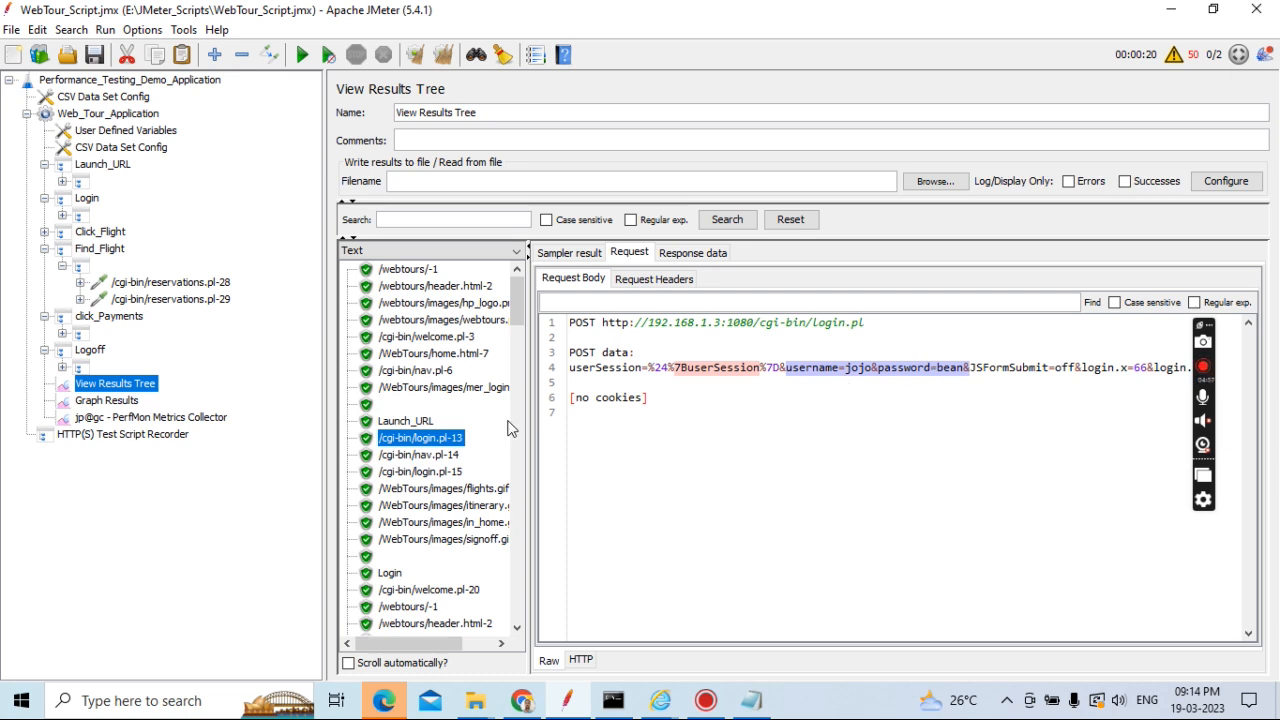
# Go through the following sample requests down to the second /cgi-bin/login.pl-13 and check which credentials row it sends
pyautogui.click(437, 456)
pyautogui.click(460, 472)
pyautogui.press('Down')
pyautogui.press('Down')
pyautogui.press('Down')
pyautogui.press('Down')
pyautogui.press('Down')
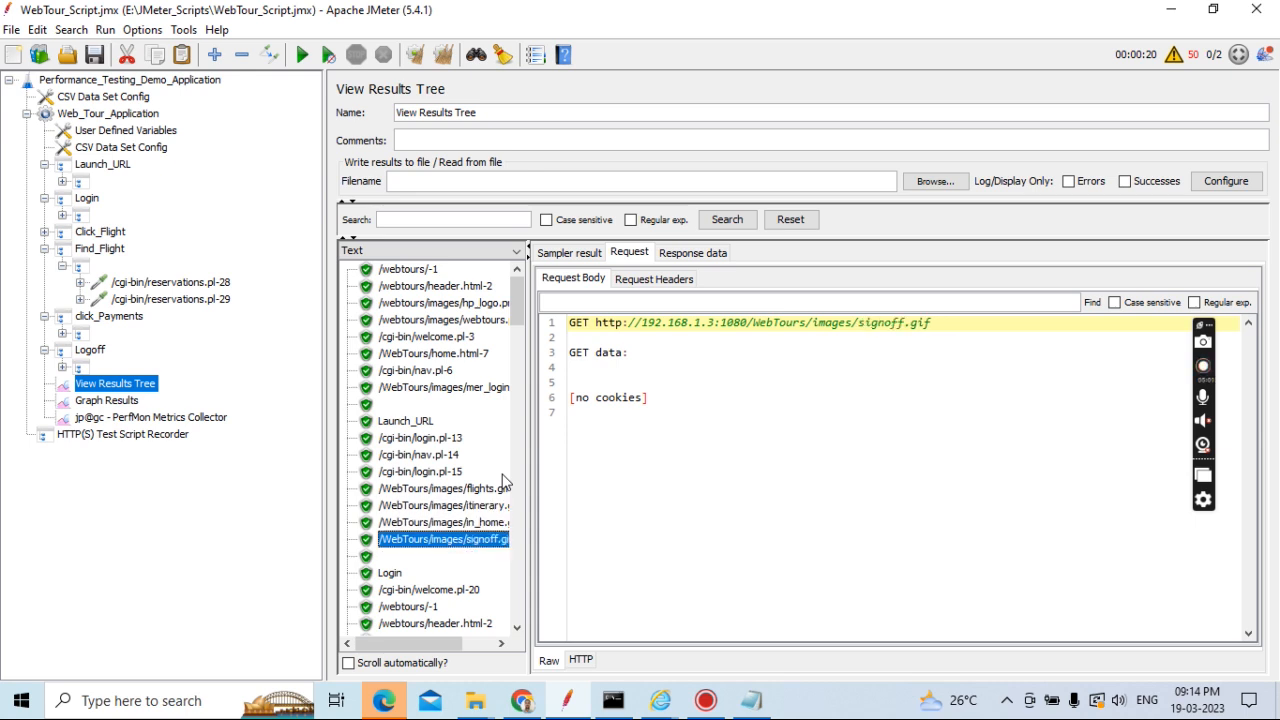
pyautogui.press('Down')
pyautogui.press('Down')
pyautogui.press('Down')
pyautogui.press('Down')
pyautogui.press('Down')
pyautogui.press('Down')
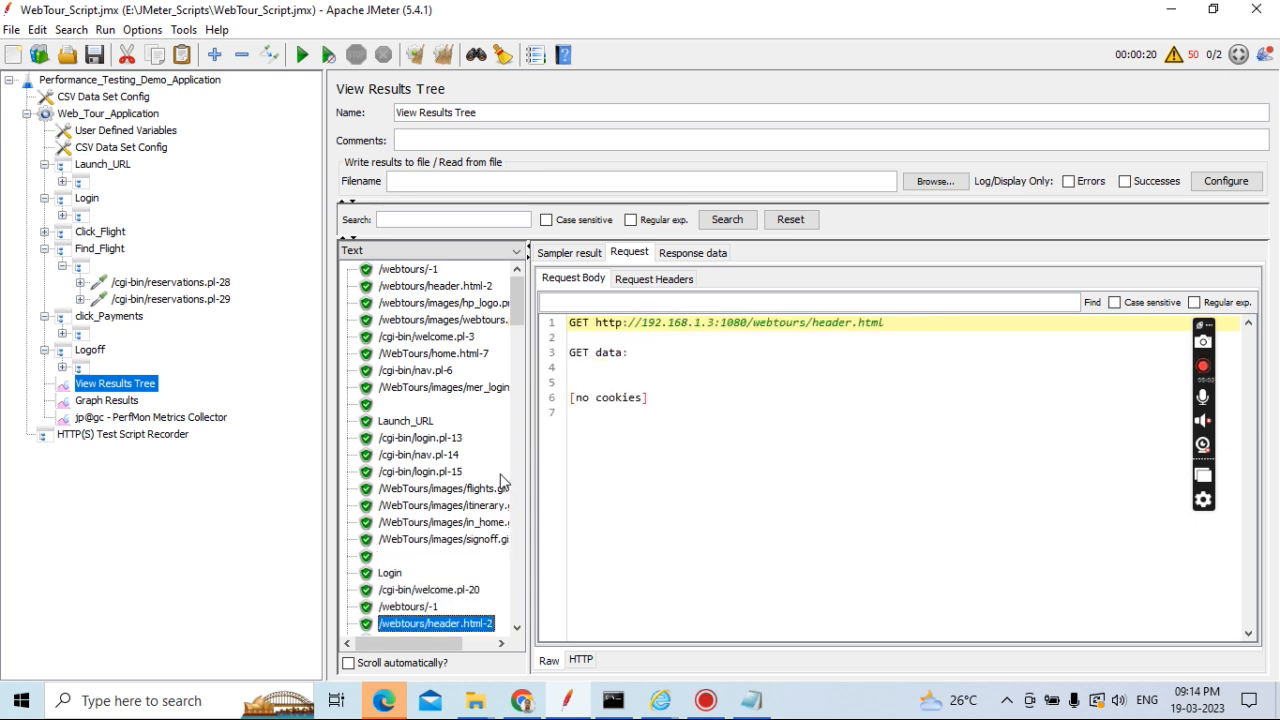
pyautogui.press('Down')
pyautogui.press('Down')
pyautogui.press('Down')
pyautogui.press('Down')
pyautogui.press('Down')
pyautogui.press('Down')
pyautogui.press('Down')
pyautogui.press('Down')
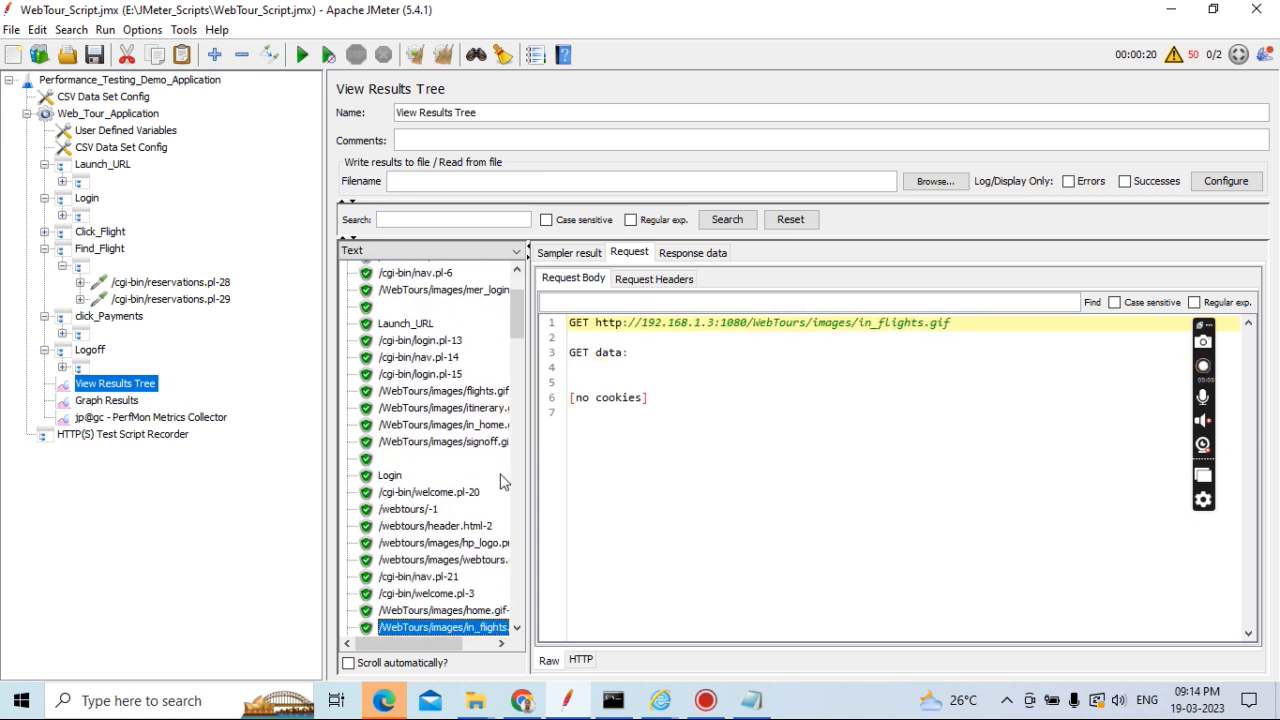
pyautogui.press('Down')
pyautogui.press('Down')
pyautogui.press('Down')
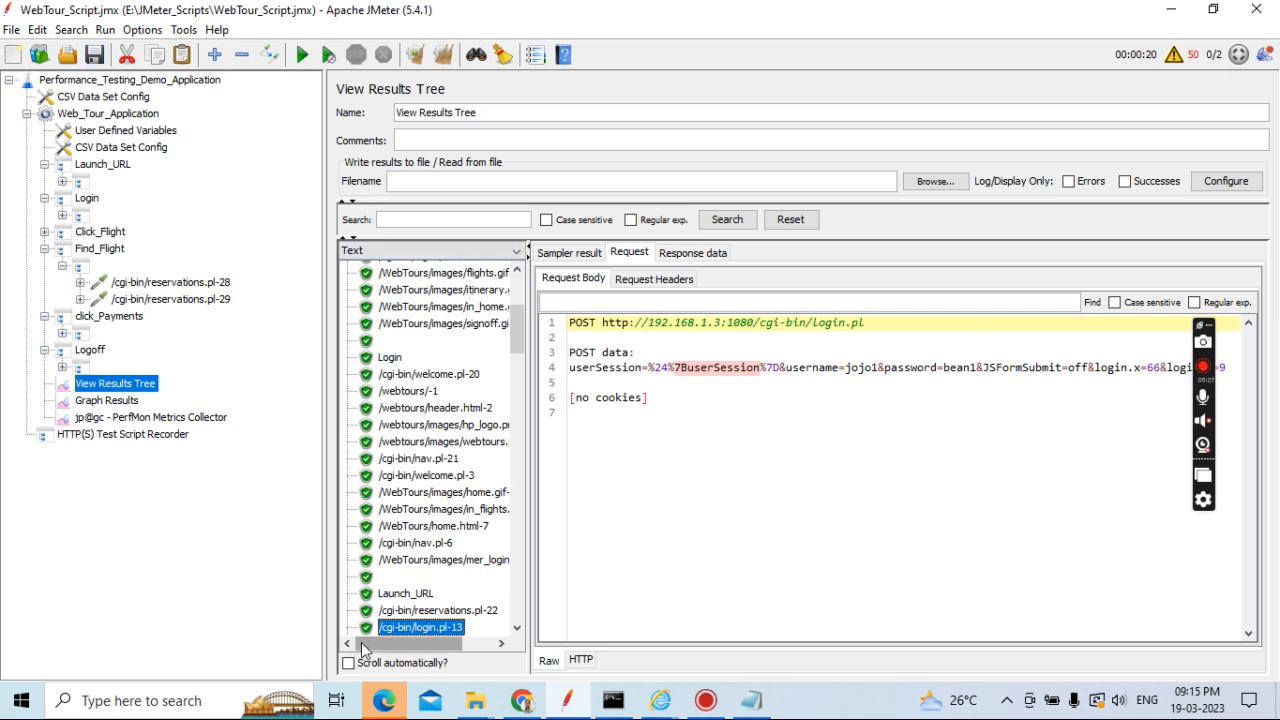
# Open the Username_Password text file from Local Disk (E:) and add blank lines after the last credentials row
pyautogui.click(489, 709)
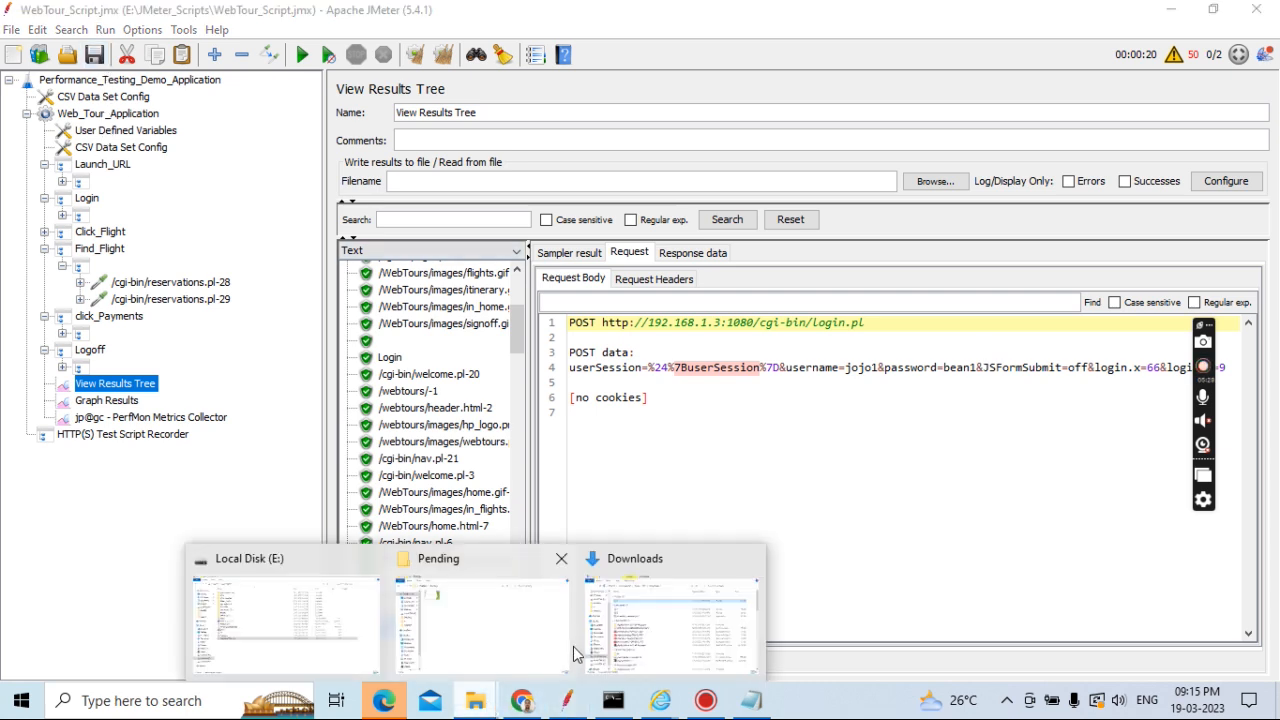
pyautogui.click(291, 623)
pyautogui.doubleClick(308, 441)
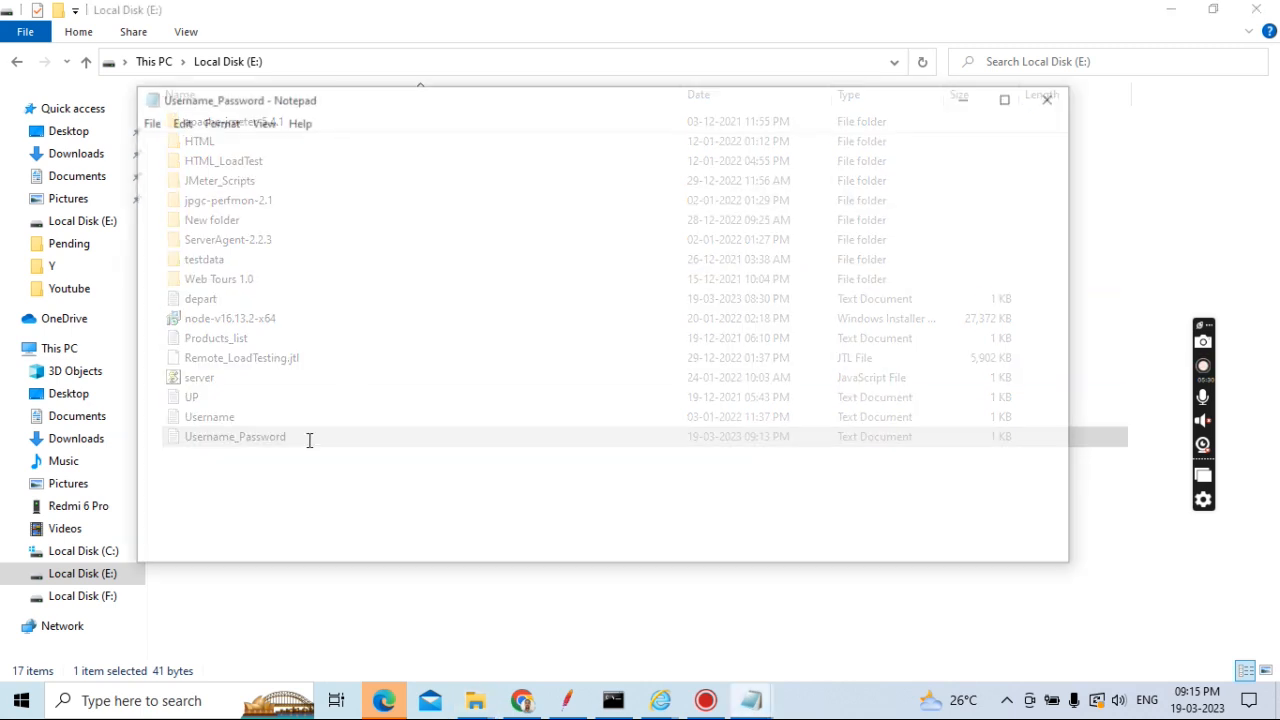
pyautogui.click(302, 212)
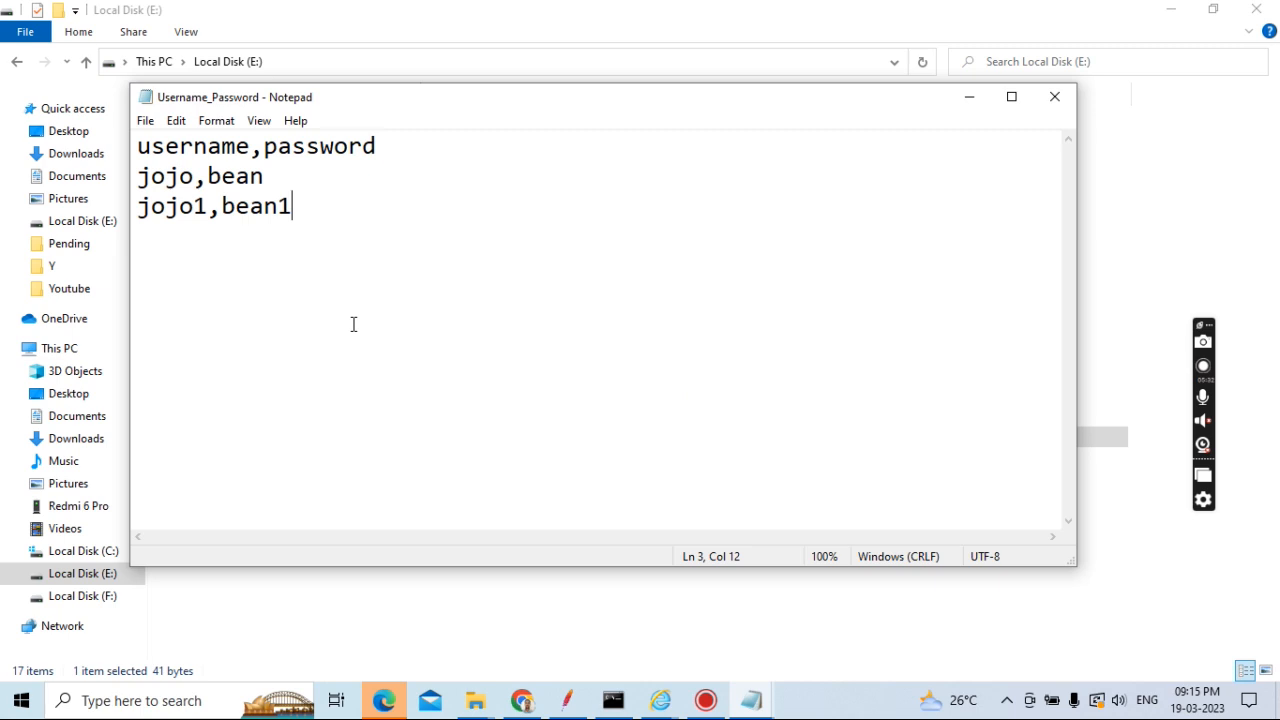
pyautogui.press('Return')
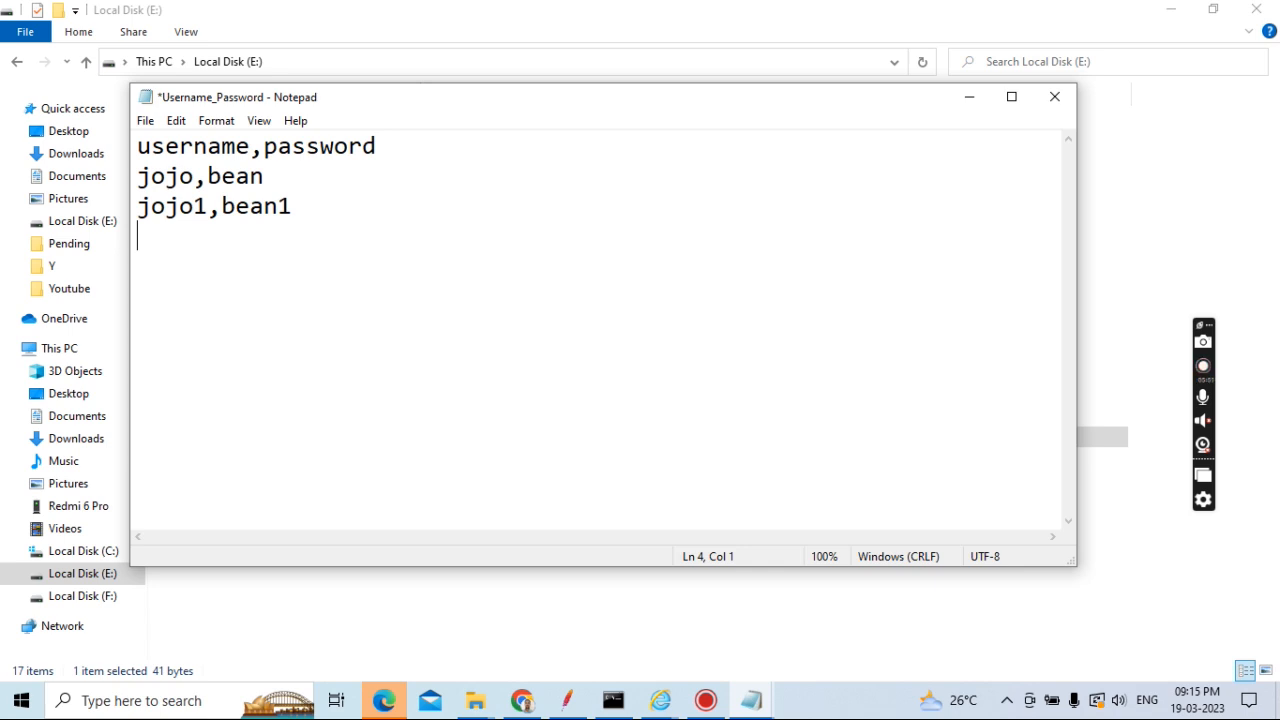
pyautogui.press('Return')
pyautogui.press('Return')
pyautogui.press('Return')
pyautogui.press('Return')
pyautogui.press('Return')
pyautogui.press('Return')
pyautogui.press('Return')
# Extend the blank lines below the credentials so that the text file ends at line 11
pyautogui.click(163, 278)
pyautogui.click(161, 333)
pyautogui.click(147, 428)
pyautogui.click(147, 462)
pyautogui.click(152, 234)
pyautogui.press('Return')
pyautogui.press('Return')
pyautogui.press('Return')
pyautogui.press('Return')
pyautogui.press('Return')
pyautogui.press('Return')
pyautogui.press('Return')
# Save the Username_Password file with its trailing blank lines and close it
pyautogui.click(150, 126)
pyautogui.click(170, 204)
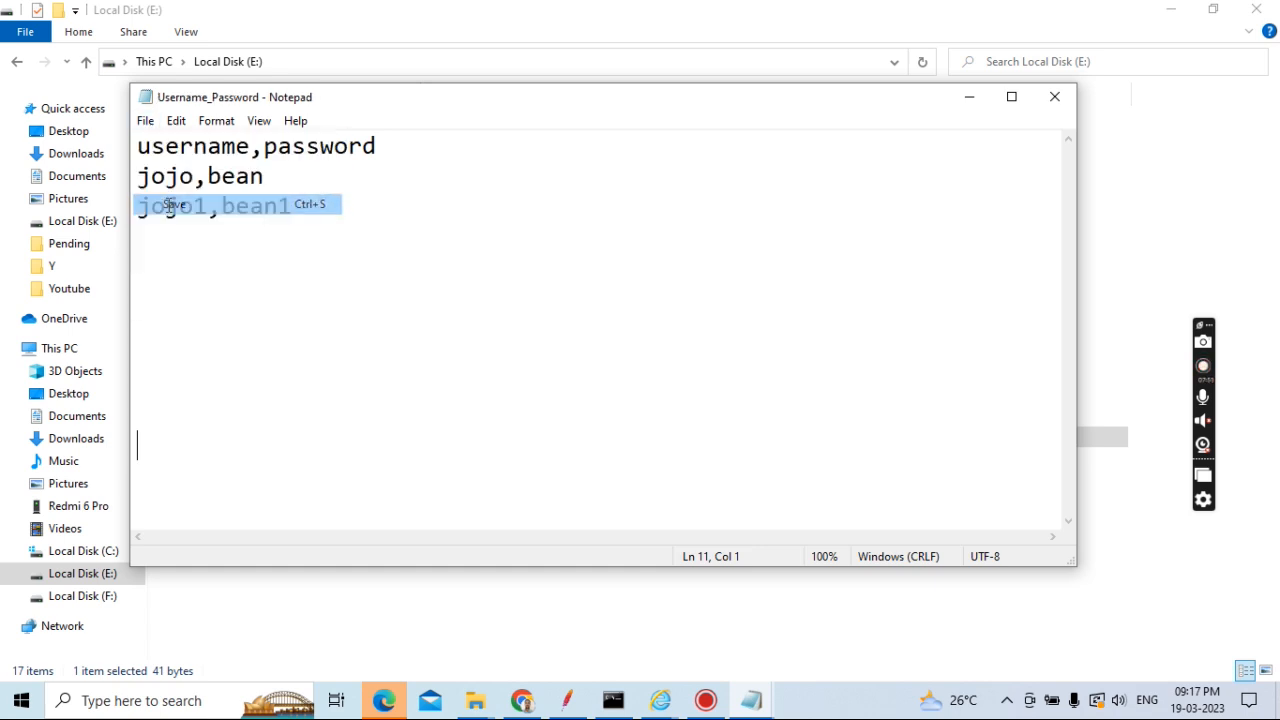
pyautogui.click(146, 125)
pyautogui.click(172, 204)
pyautogui.click(146, 122)
pyautogui.click(170, 204)
pyautogui.click(146, 122)
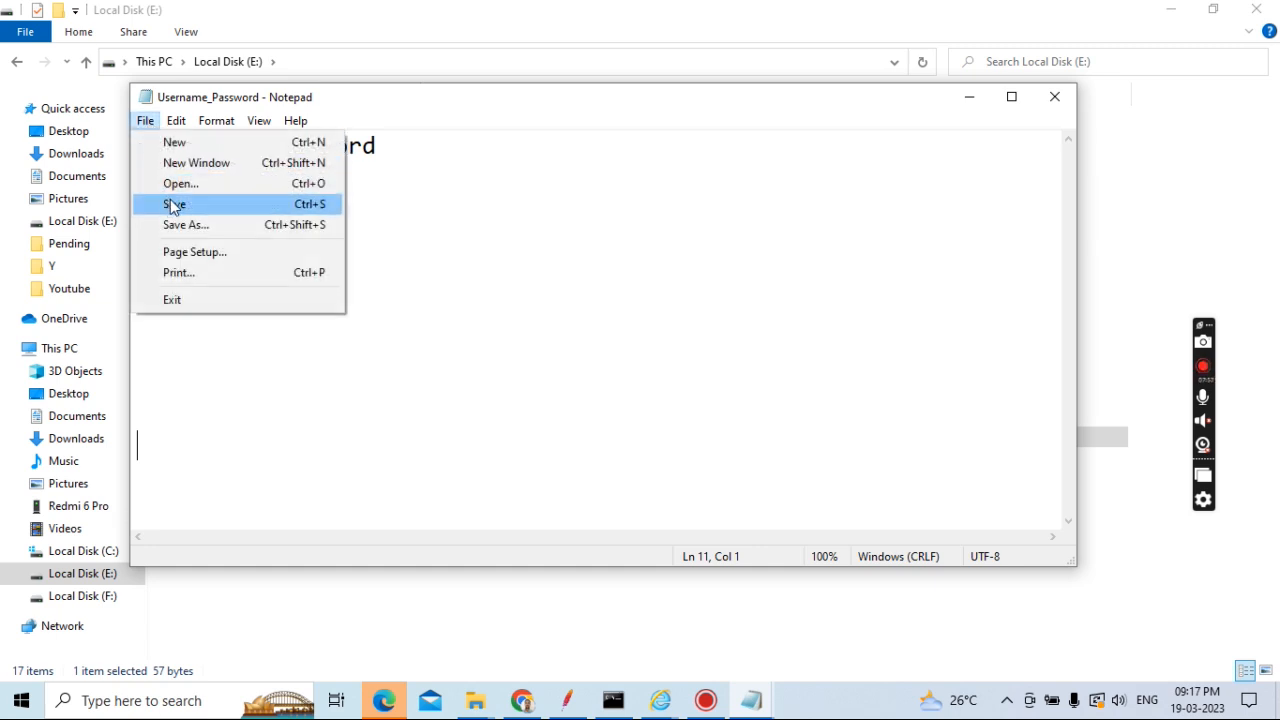
pyautogui.click(173, 204)
pyautogui.click(146, 121)
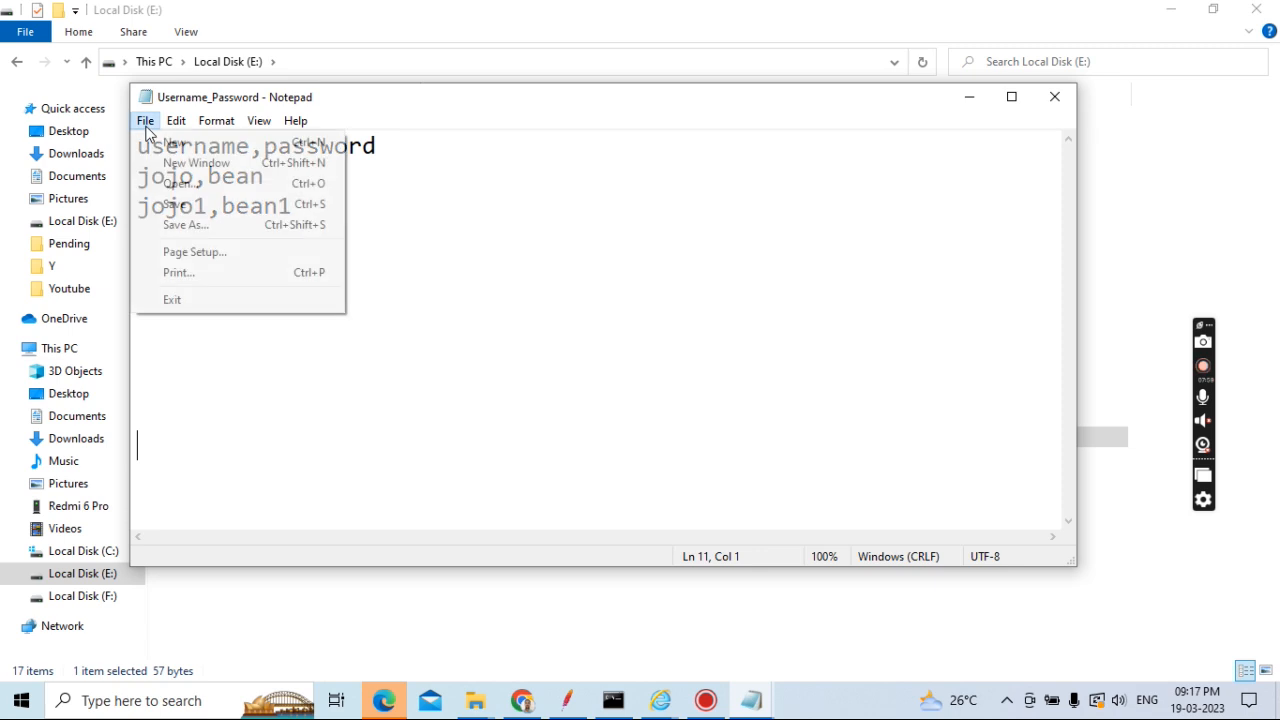
pyautogui.click(173, 204)
pyautogui.click(146, 121)
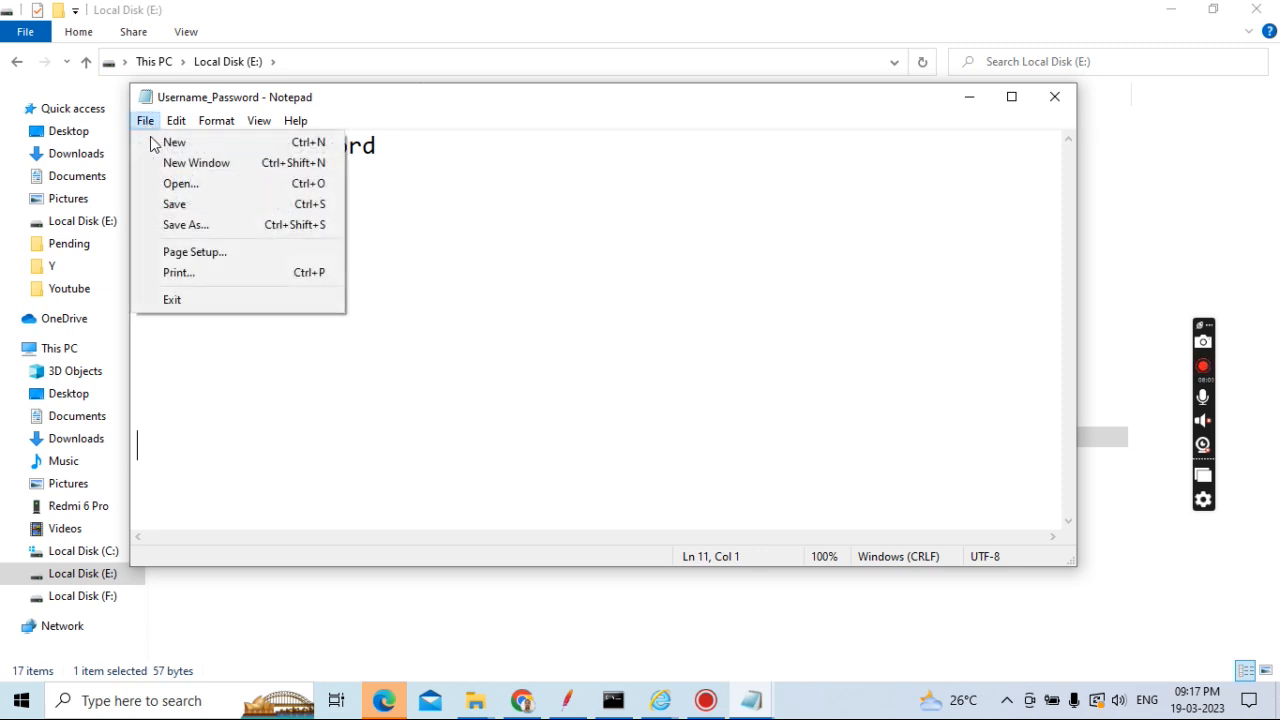
pyautogui.click(167, 203)
pyautogui.click(146, 121)
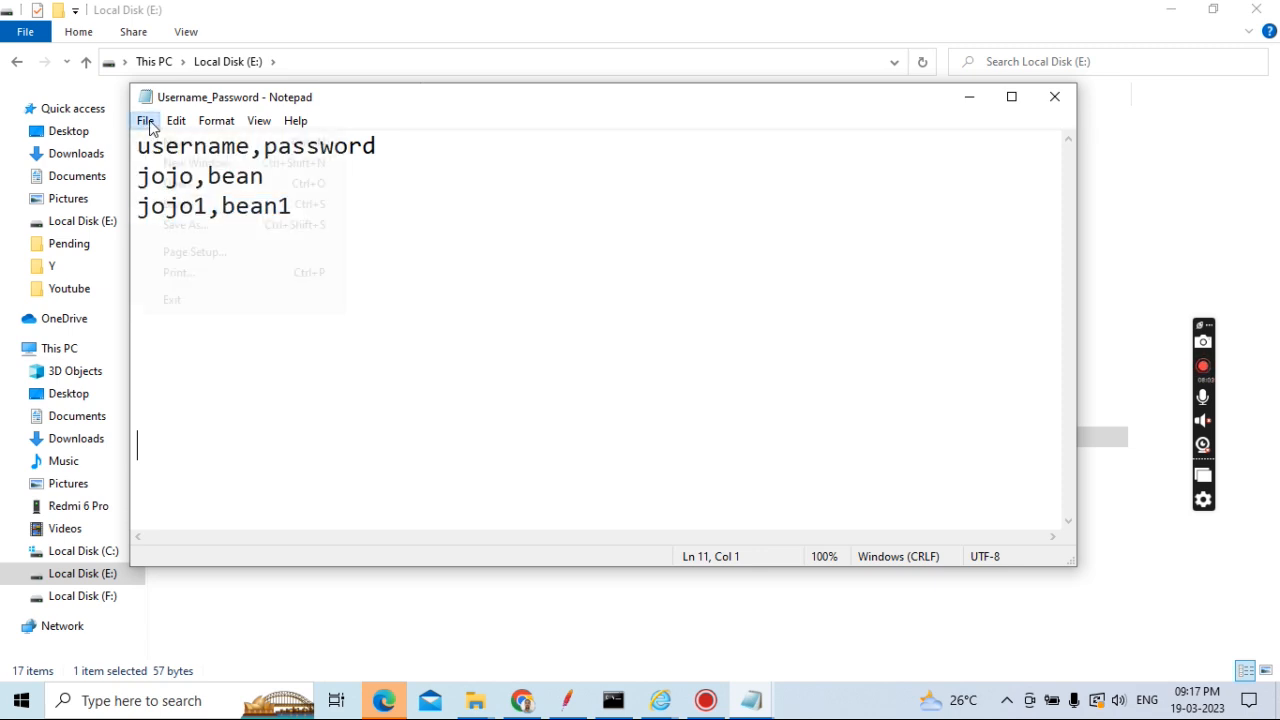
pyautogui.click(173, 204)
pyautogui.click(146, 121)
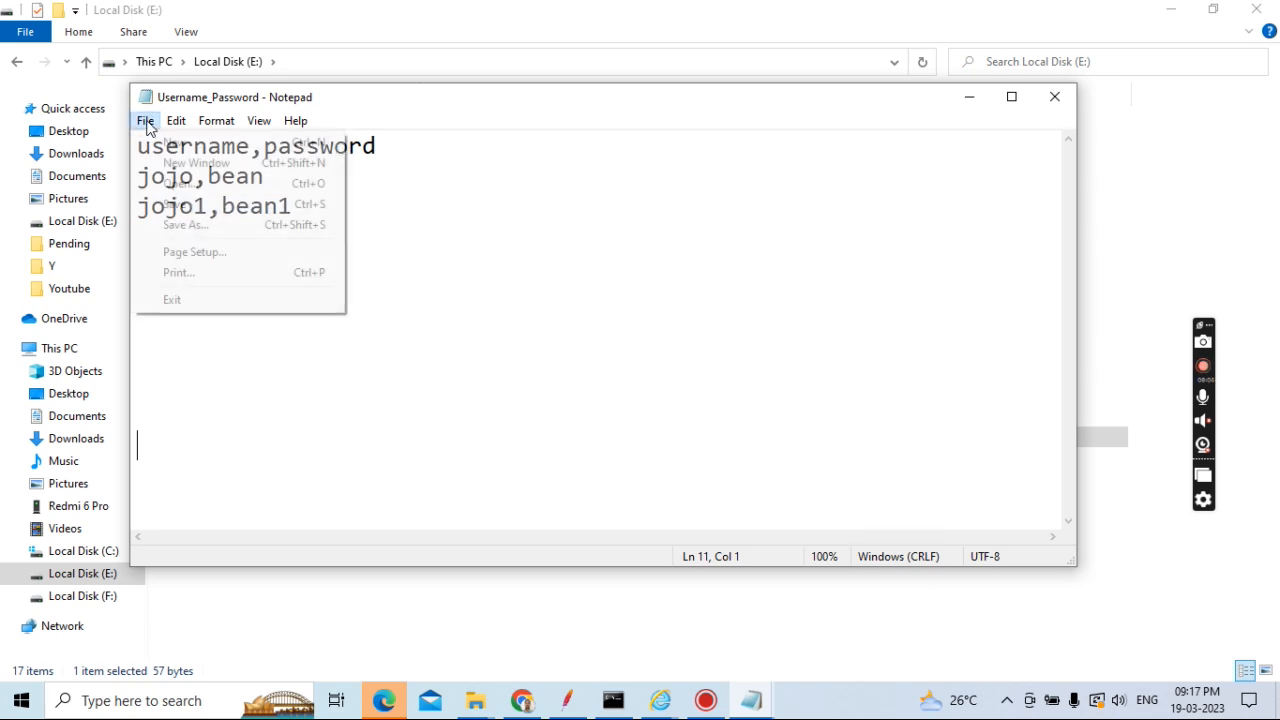
pyautogui.click(173, 204)
pyautogui.click(146, 121)
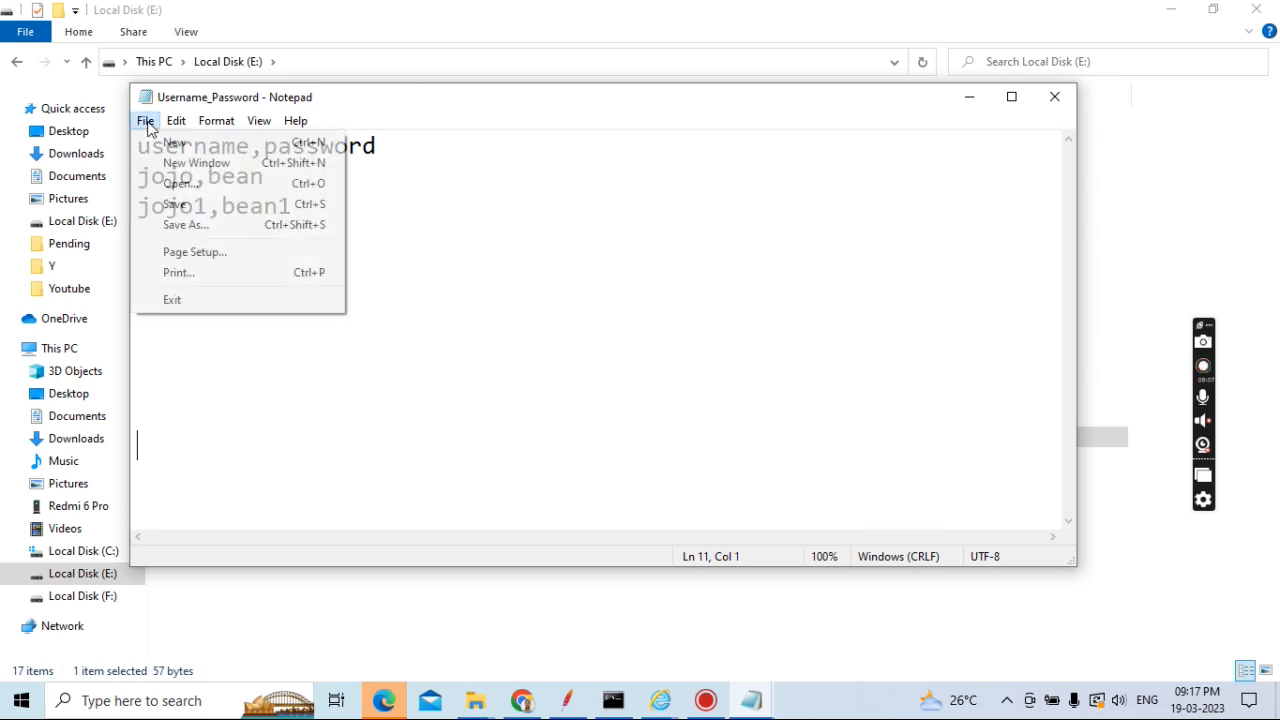
pyautogui.click(172, 204)
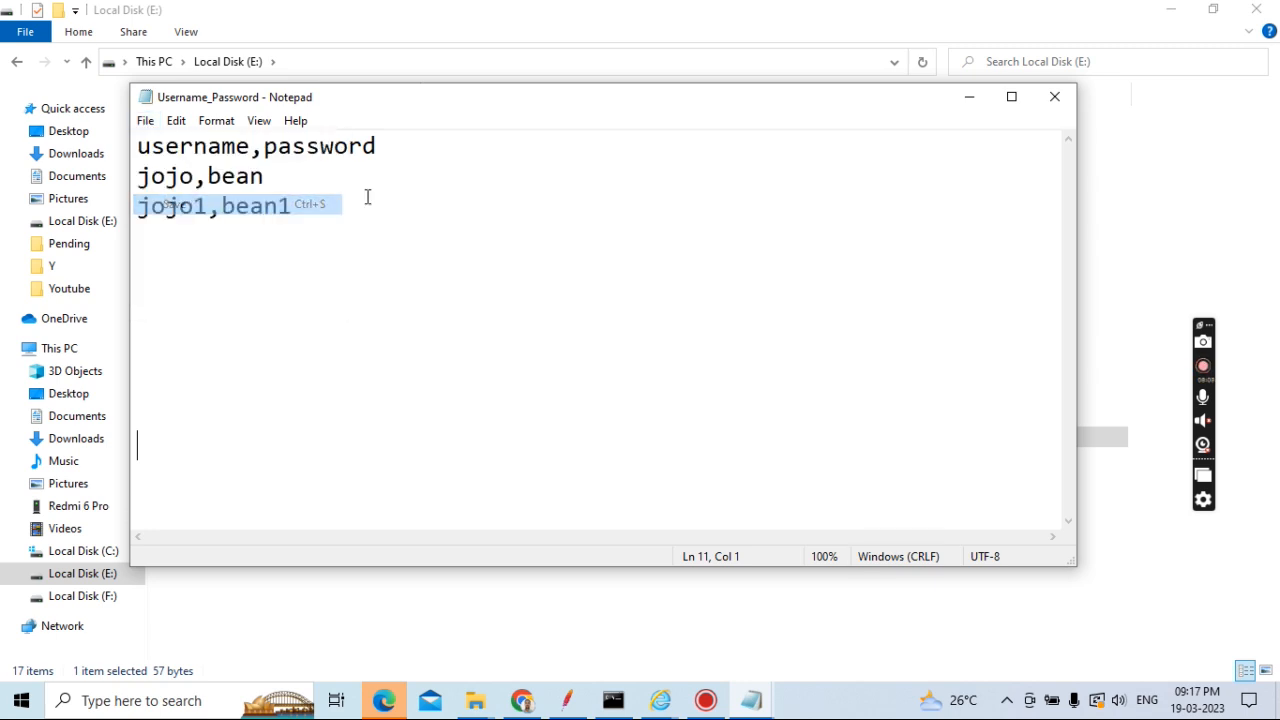
pyautogui.click(1054, 97)
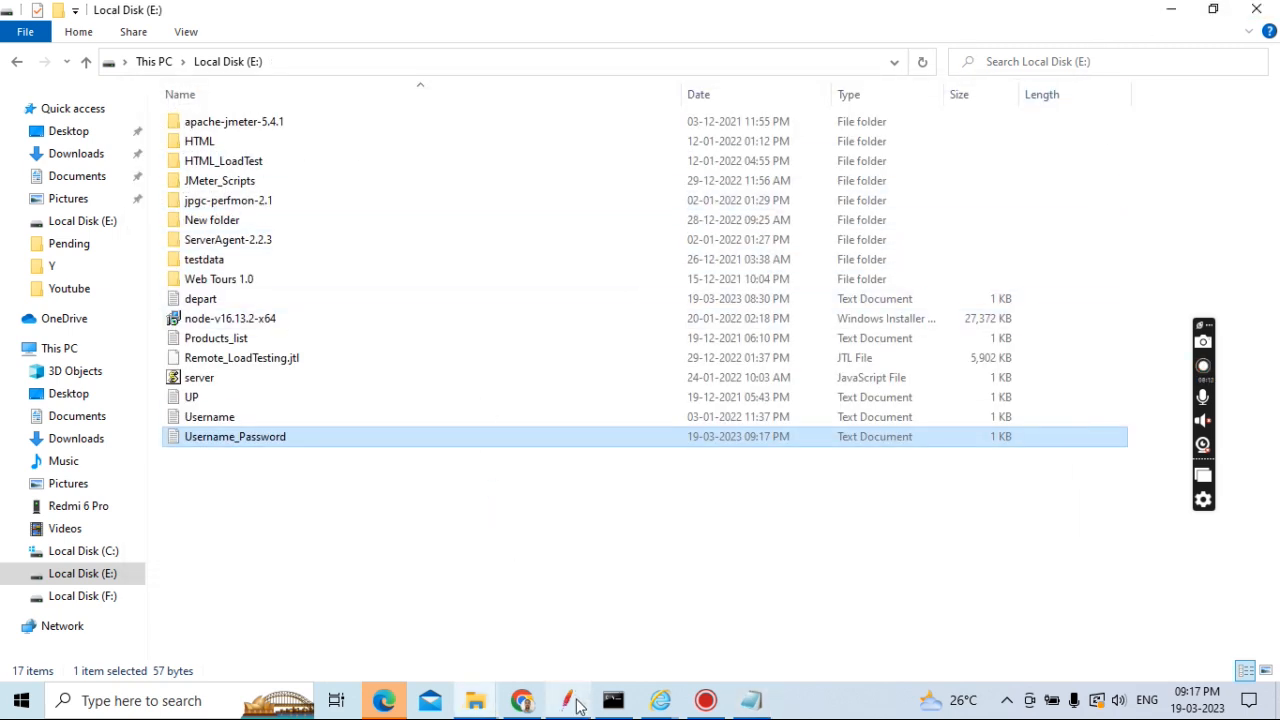
# Switch to JMeter and clear all results of the previous test run
pyautogui.click(577, 702)
pyautogui.click(445, 55)
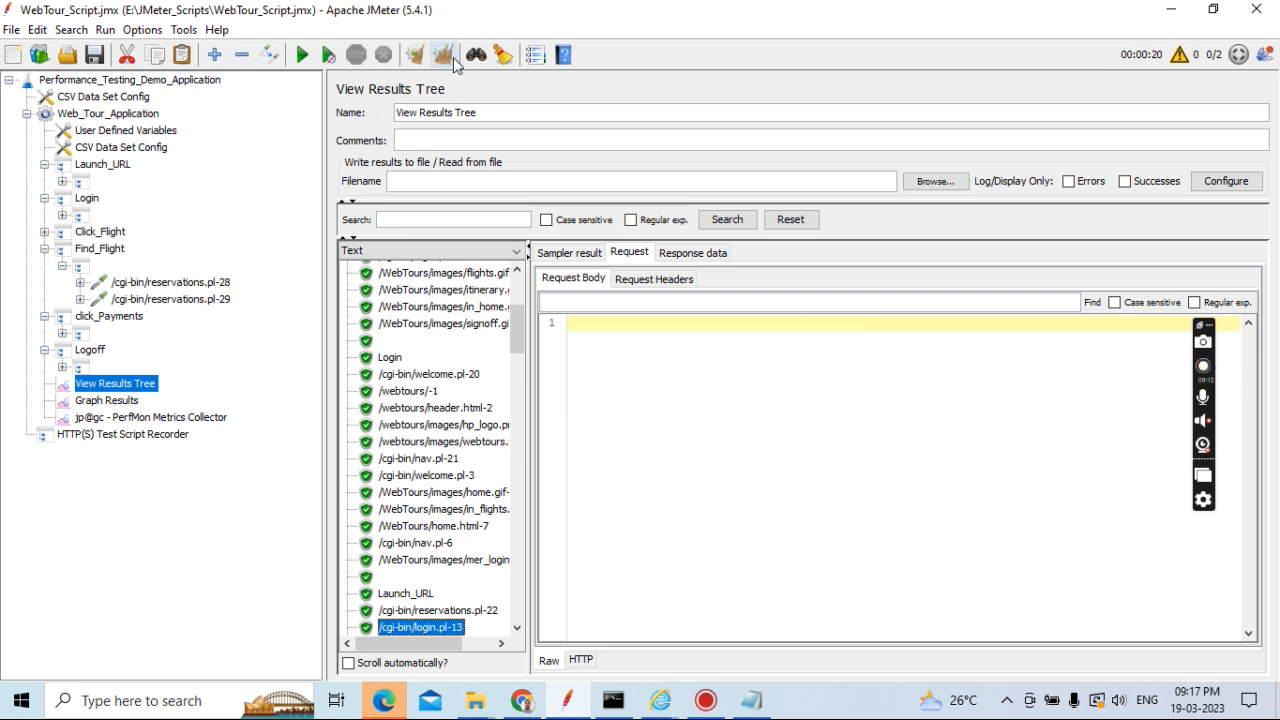
# Set the Web_Tour_Application thread group to 4 threads and a loop count of 4, and save the test plan
pyautogui.click(110, 115)
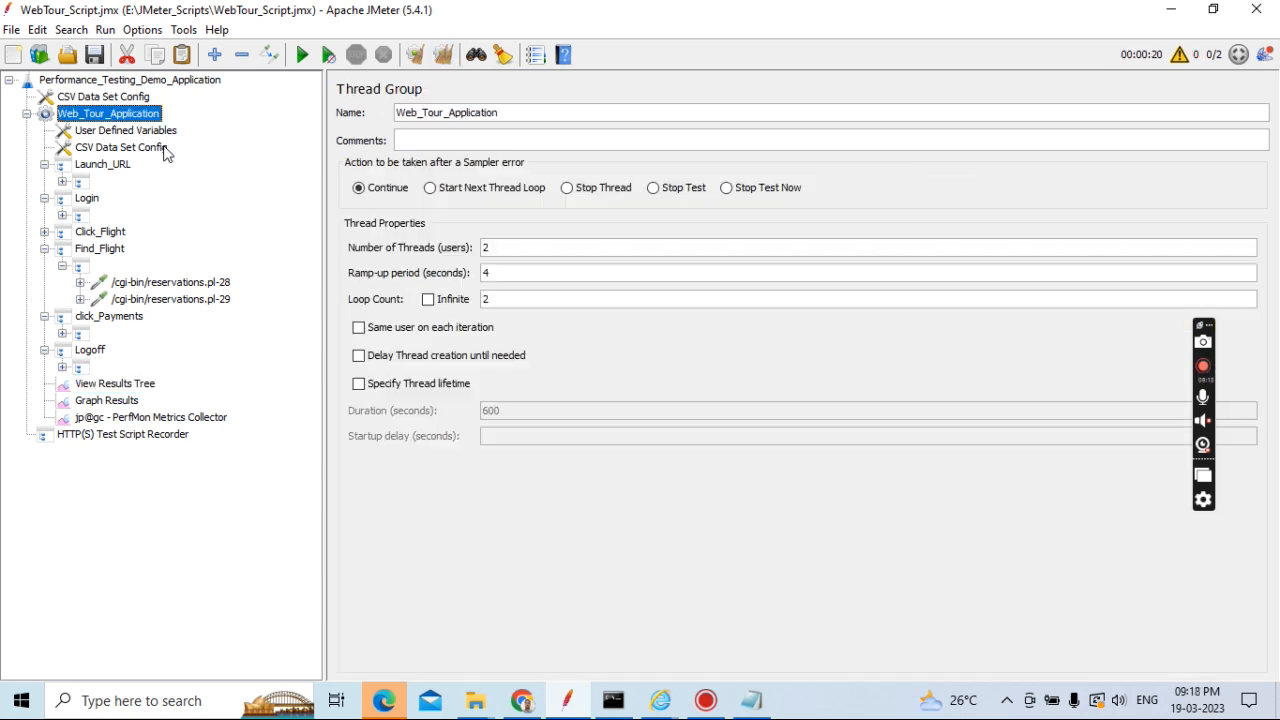
pyautogui.click(504, 247)
pyautogui.press('BackSpace')
pyautogui.write('4')
pyautogui.press('BackSpace')
pyautogui.write('4')
pyautogui.click(95, 55)
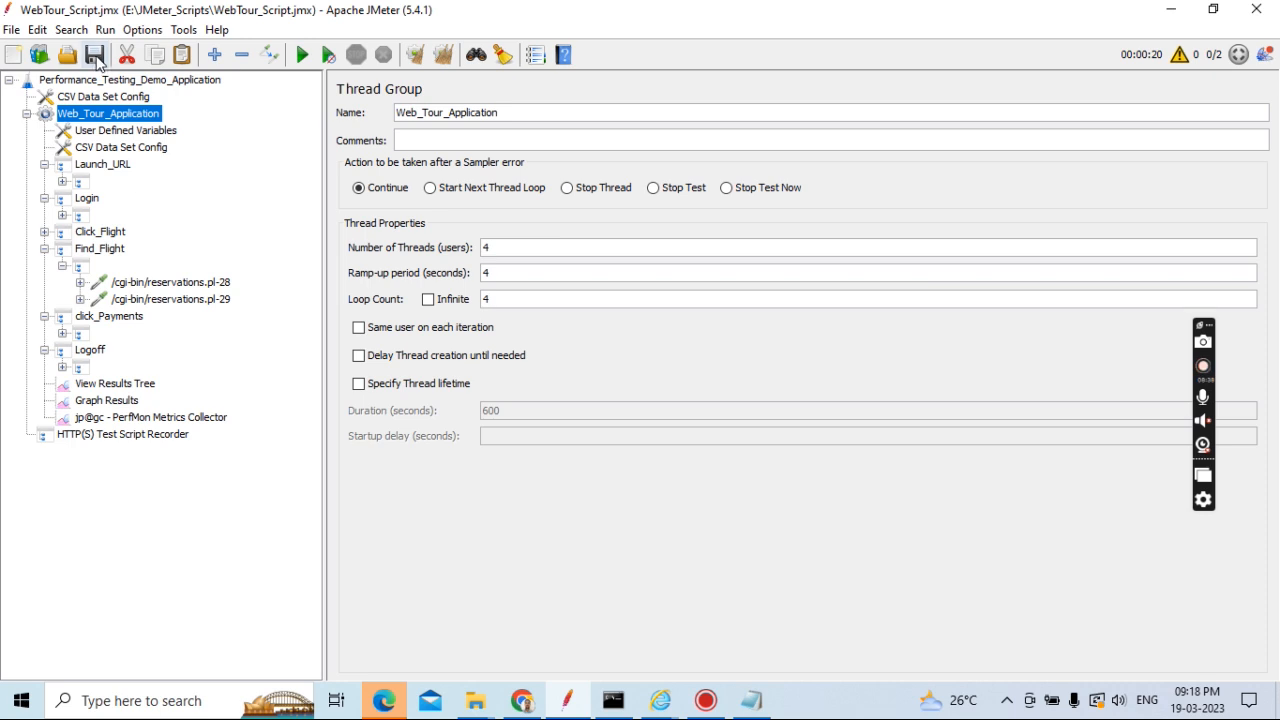
# Run the test with View Results Tree open and look over the sample list
pyautogui.click(124, 386)
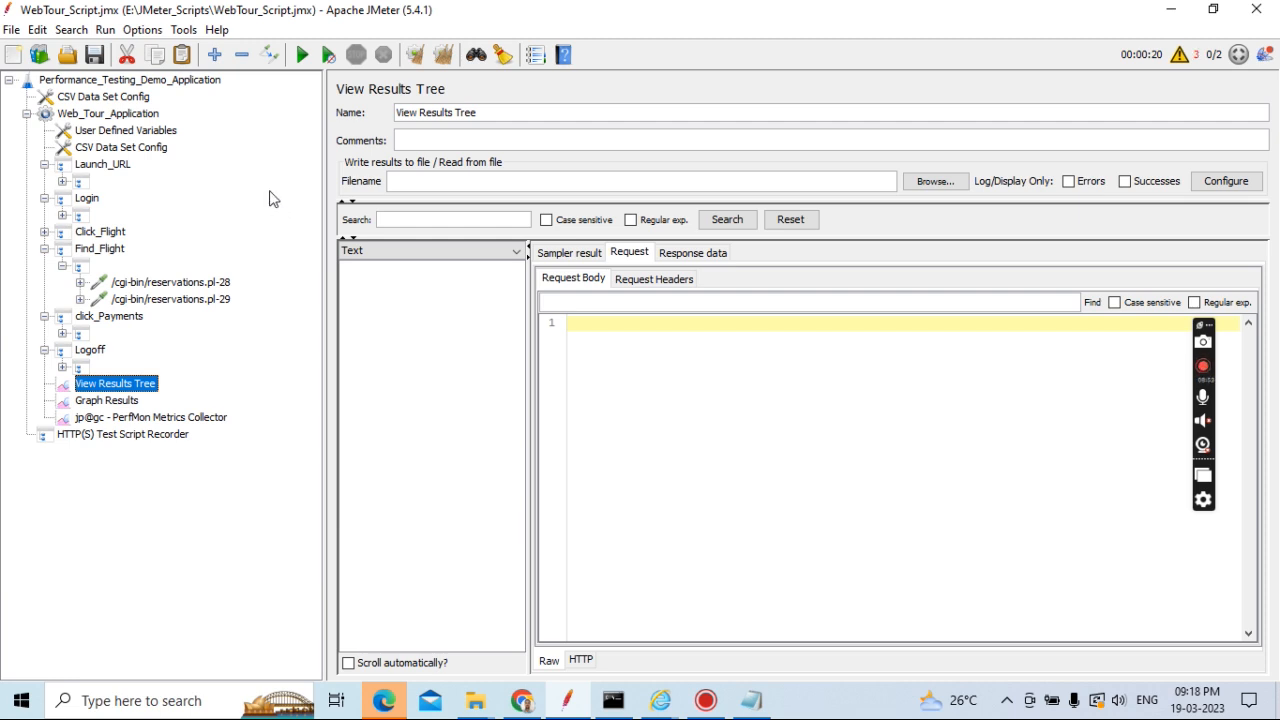
pyautogui.hotkey('ctrl', 'r')
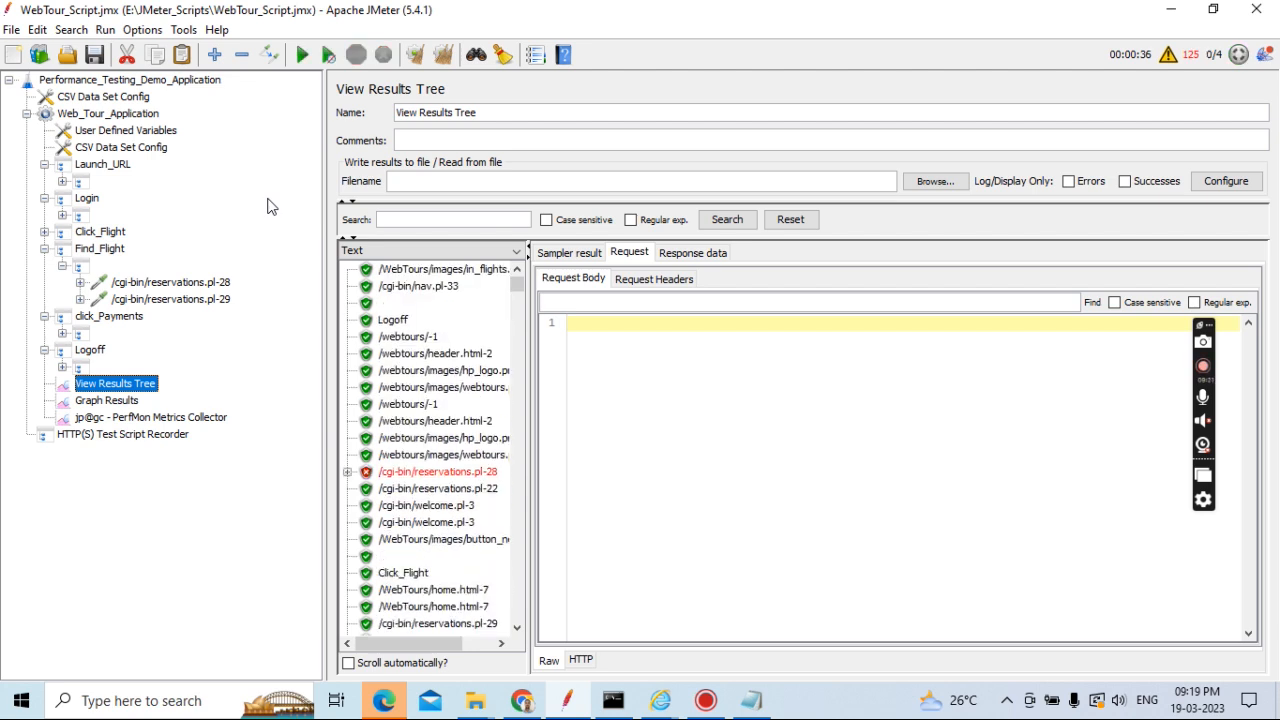
pyautogui.scroll(-1, 415, 418)
pyautogui.scroll(1, 415, 418)
# Examine the request bodies from the first in_flights image sample down to the failed /cgi-bin/reservations.pl-28
pyautogui.click(445, 271)
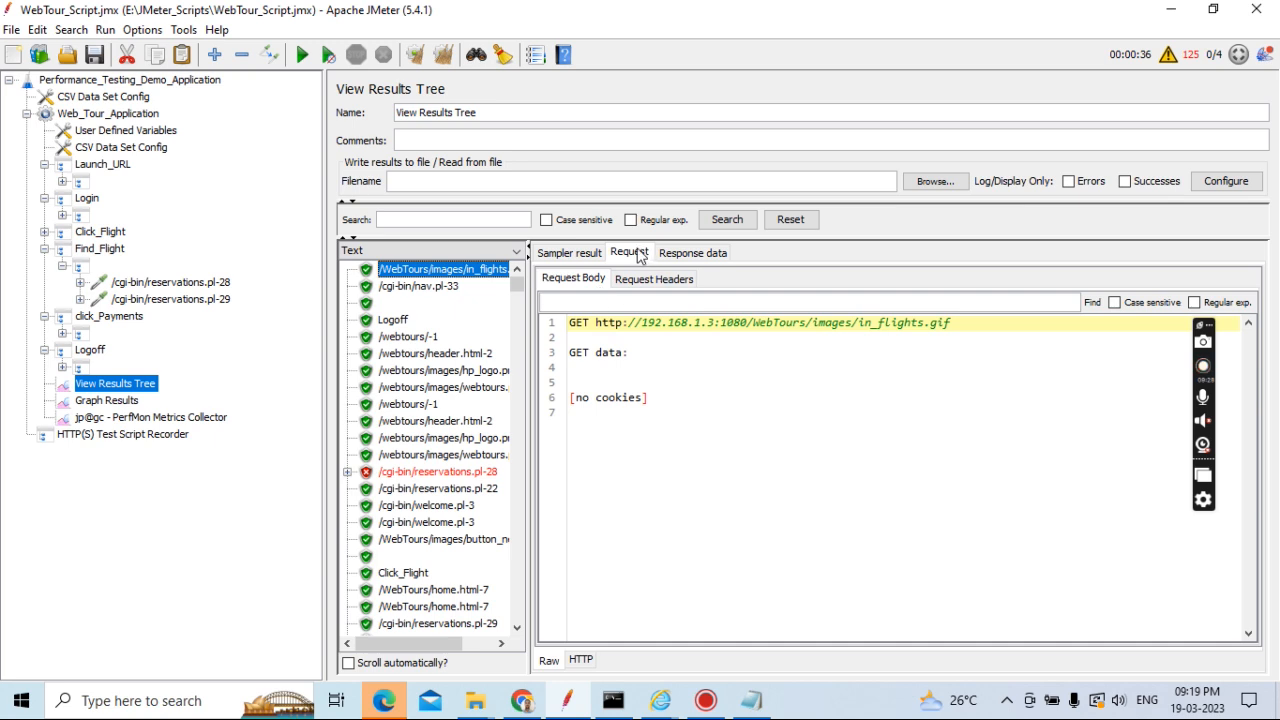
pyautogui.click(588, 281)
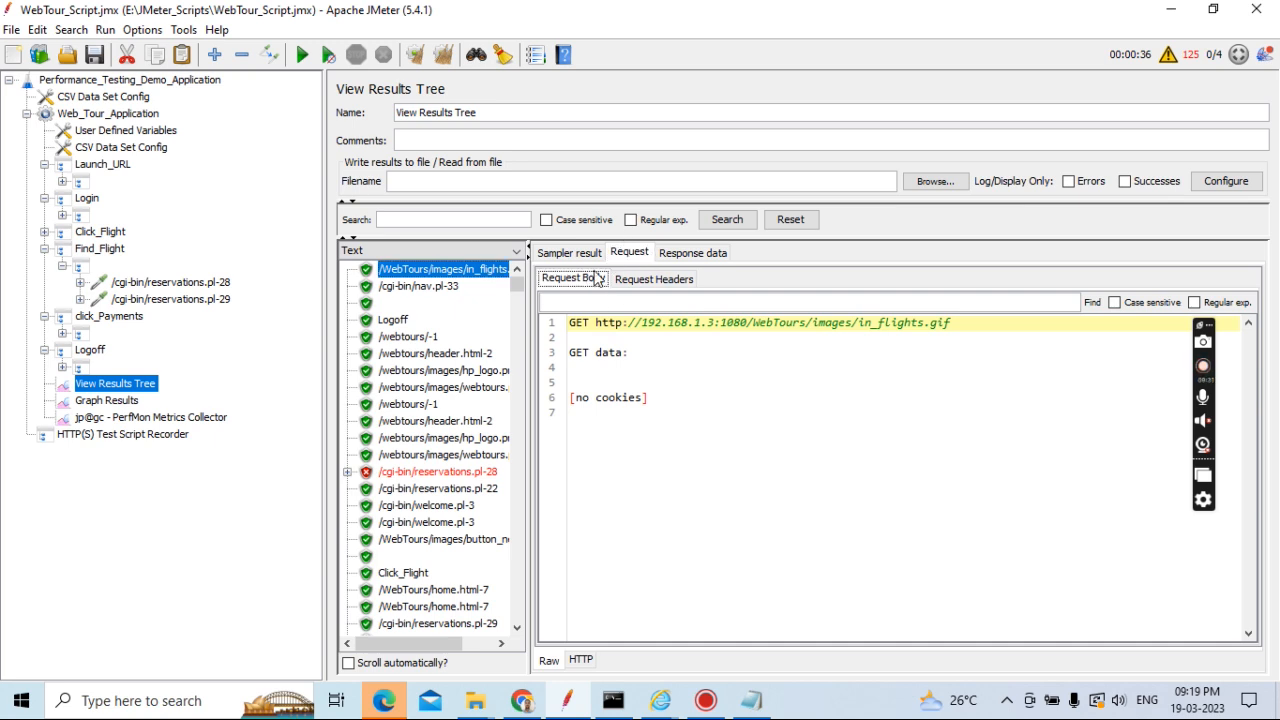
pyautogui.click(430, 287)
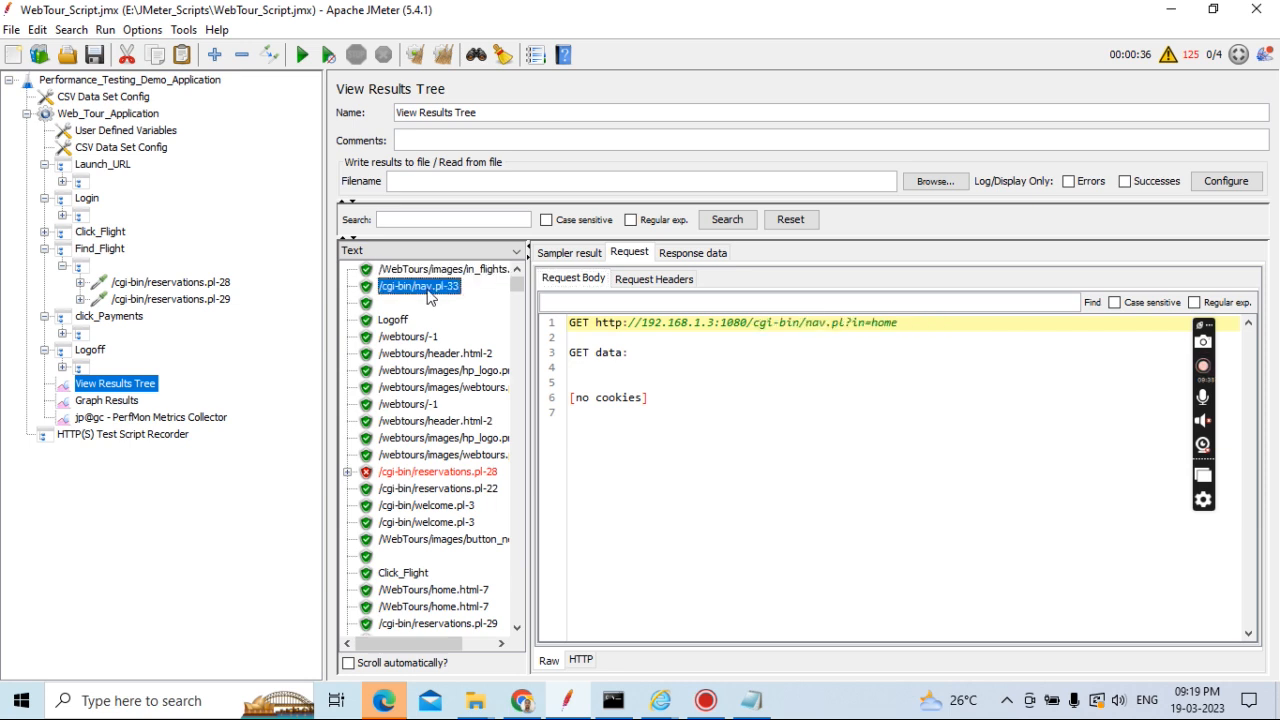
pyautogui.press('Down')
pyautogui.press('Down')
pyautogui.press('Down')
pyautogui.press('Down')
pyautogui.press('Down')
pyautogui.press('Down')
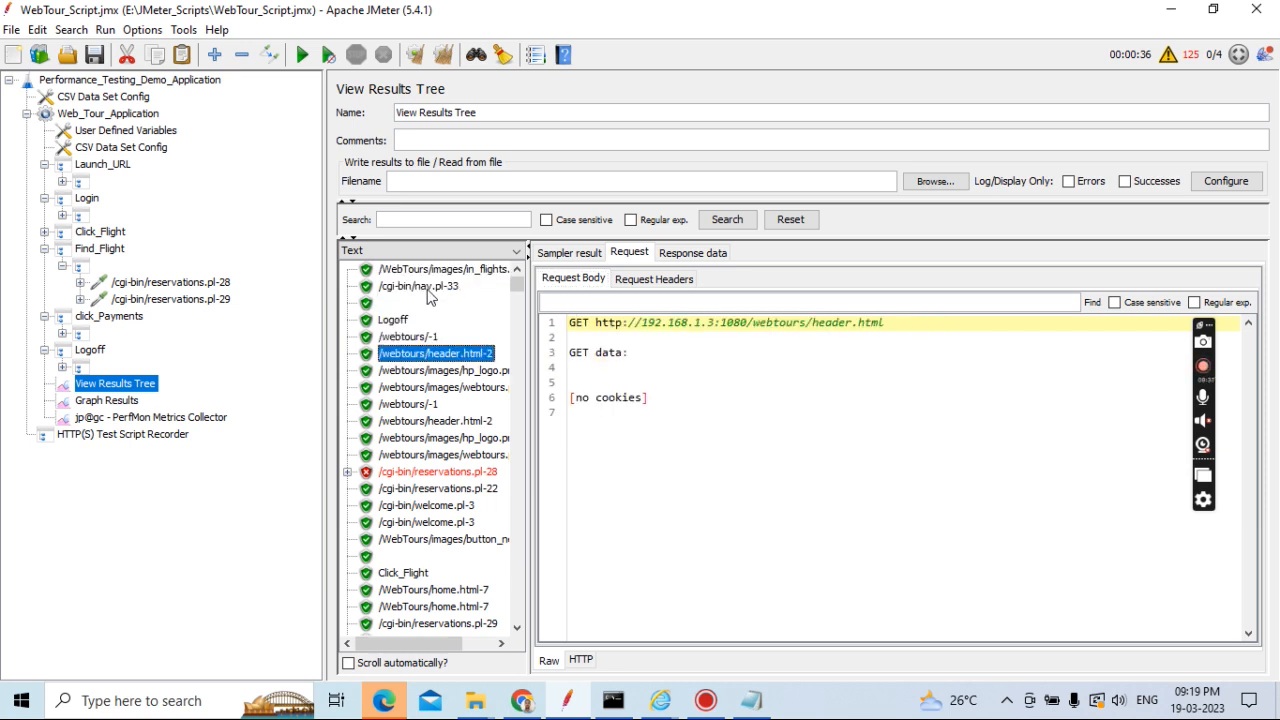
pyautogui.press('Down')
pyautogui.press('Down')
pyautogui.press('Down')
pyautogui.press('Down')
pyautogui.press('Down')
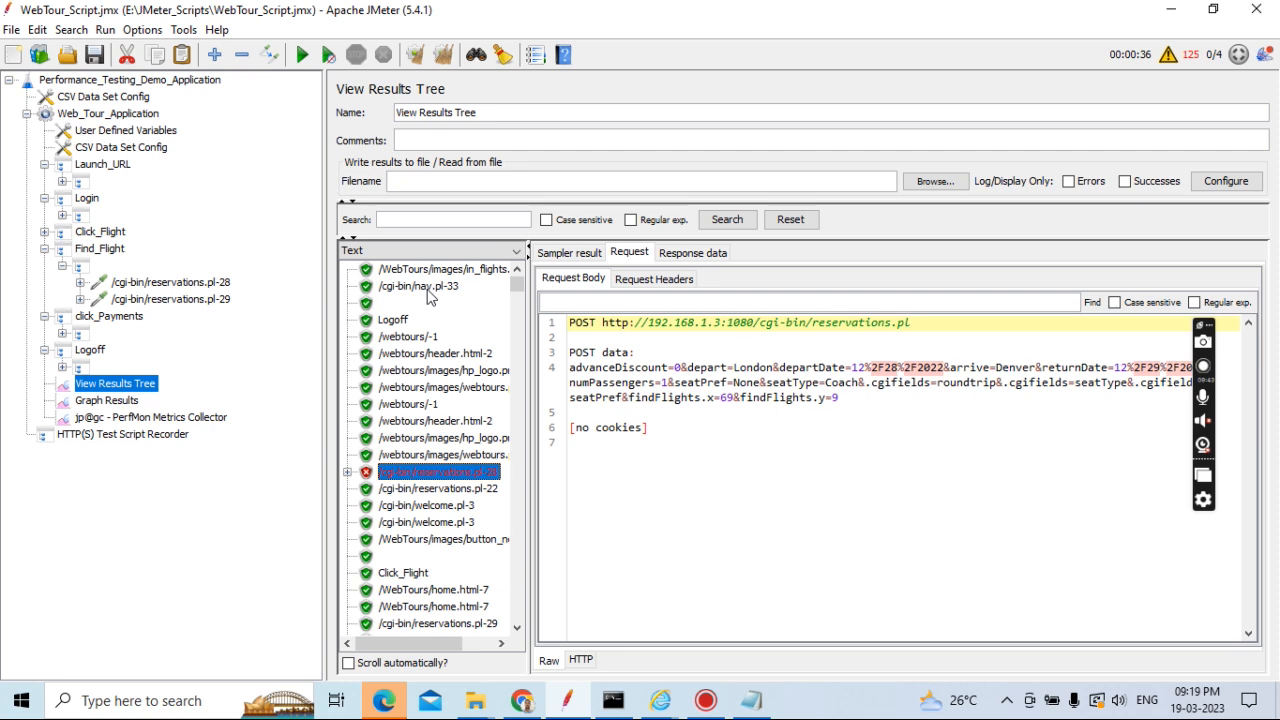
# Go through the request bodies from /cgi-bin/reservations.pl-22 to the next failed /cgi-bin/reservations.pl-28 and check its depart parameter
pyautogui.press('Down')
pyautogui.press('Down')
pyautogui.press('Down')
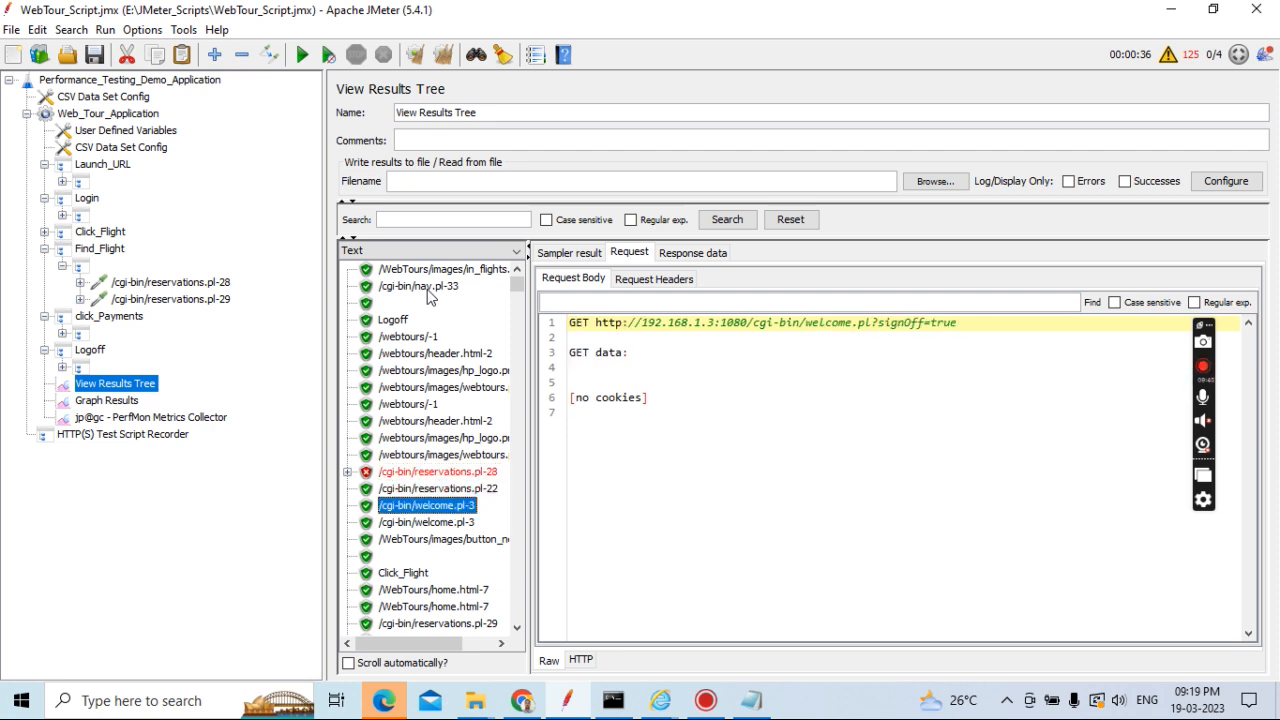
pyautogui.press('Down')
pyautogui.press('Down')
pyautogui.press('Down')
pyautogui.press('Down')
pyautogui.press('Down')
pyautogui.press('Down')
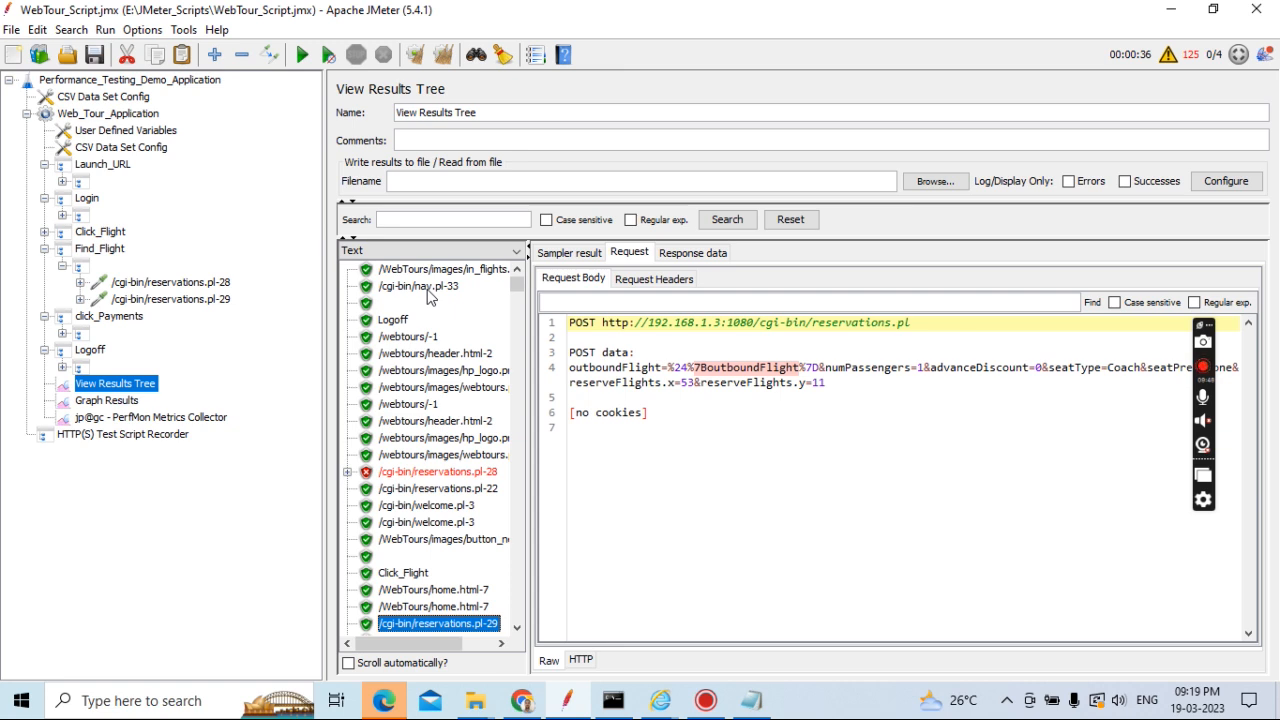
pyautogui.press('Down')
pyautogui.press('Down')
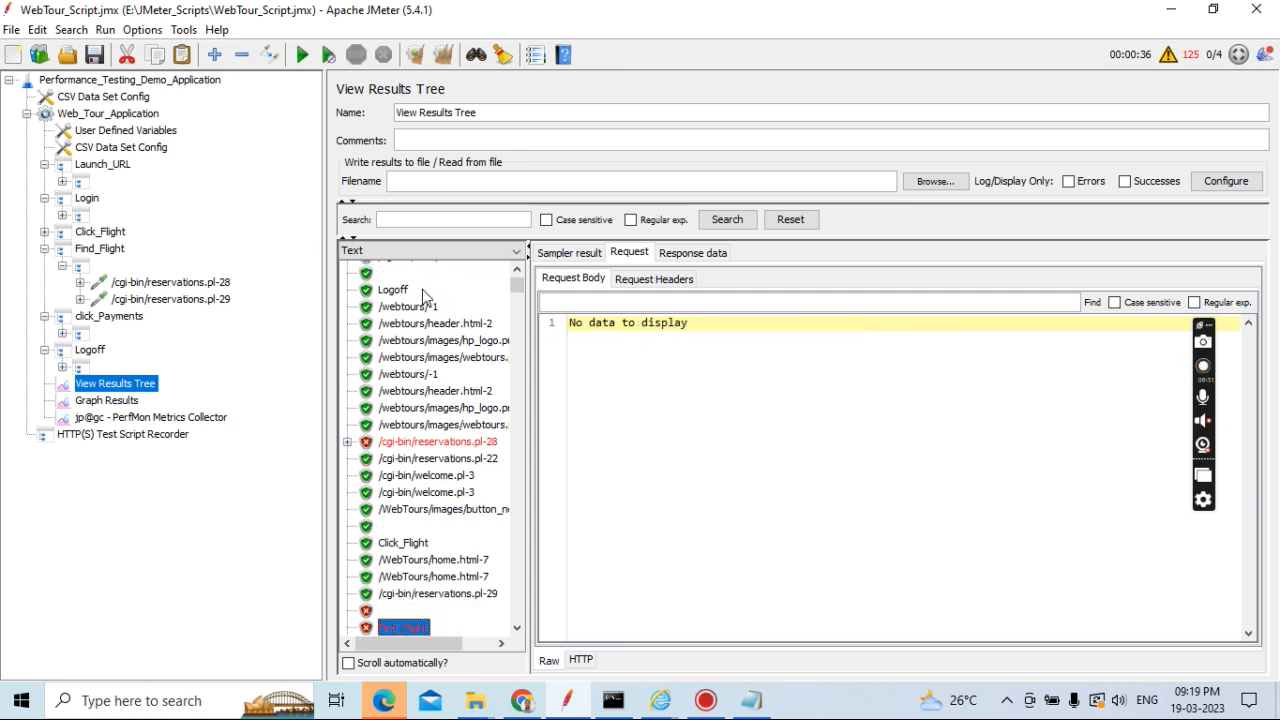
pyautogui.press('Down')
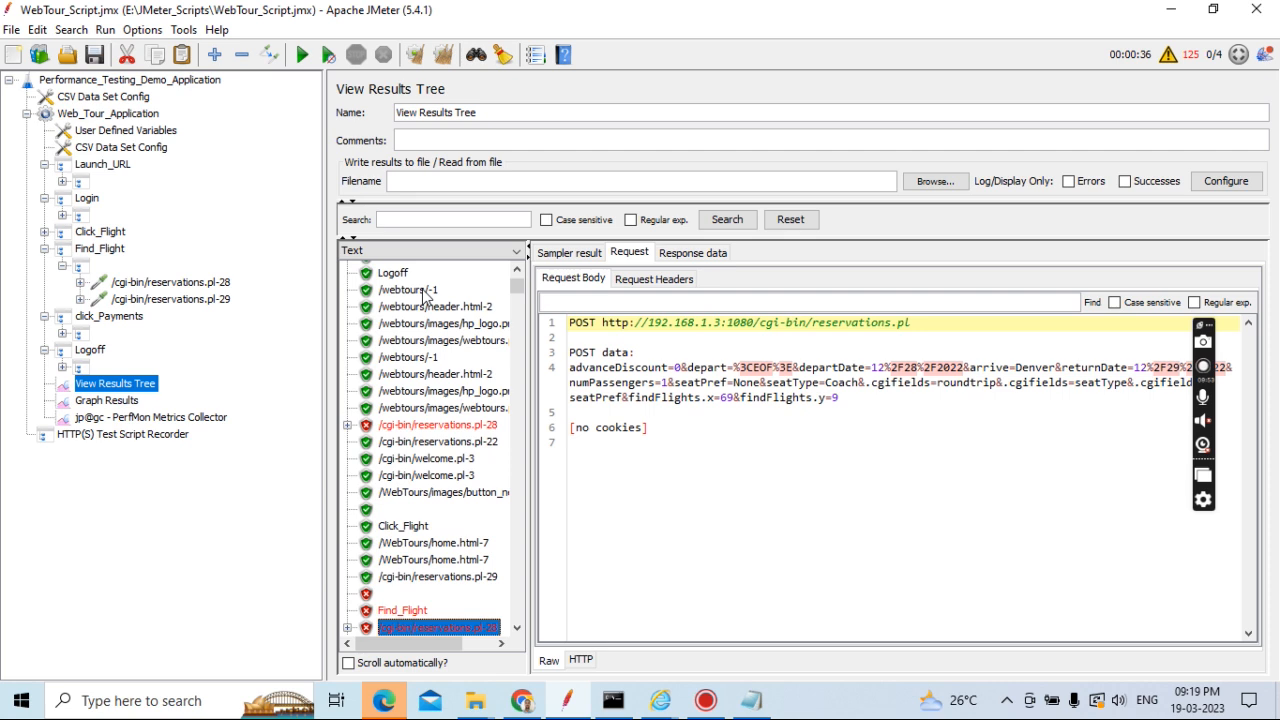
# Continue through the samples from /cgi-bin/nav.pl-6 to /cgi-bin/login.pl-13 and check which credentials its request sends
pyautogui.press('Down')
pyautogui.press('Down')
pyautogui.press('Down')
pyautogui.press('Down')
pyautogui.press('Down')
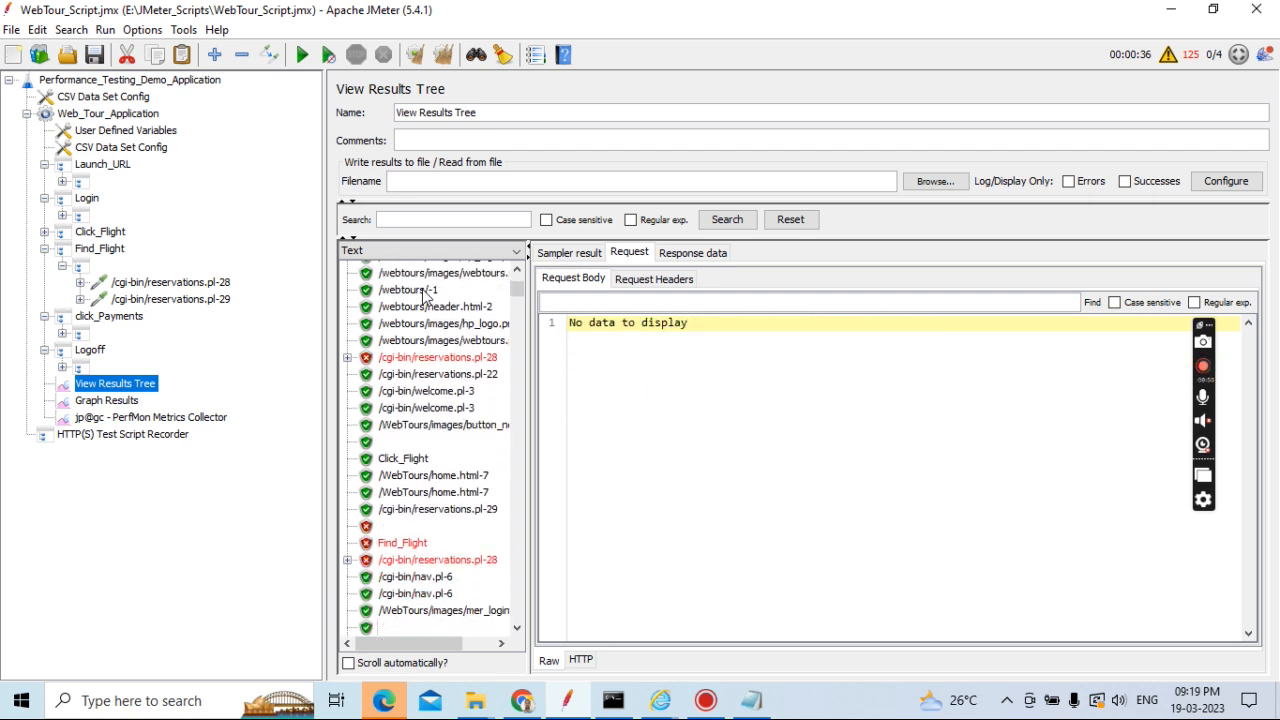
pyautogui.press('Down')
pyautogui.press('Down')
pyautogui.press('Down')
pyautogui.press('Down')
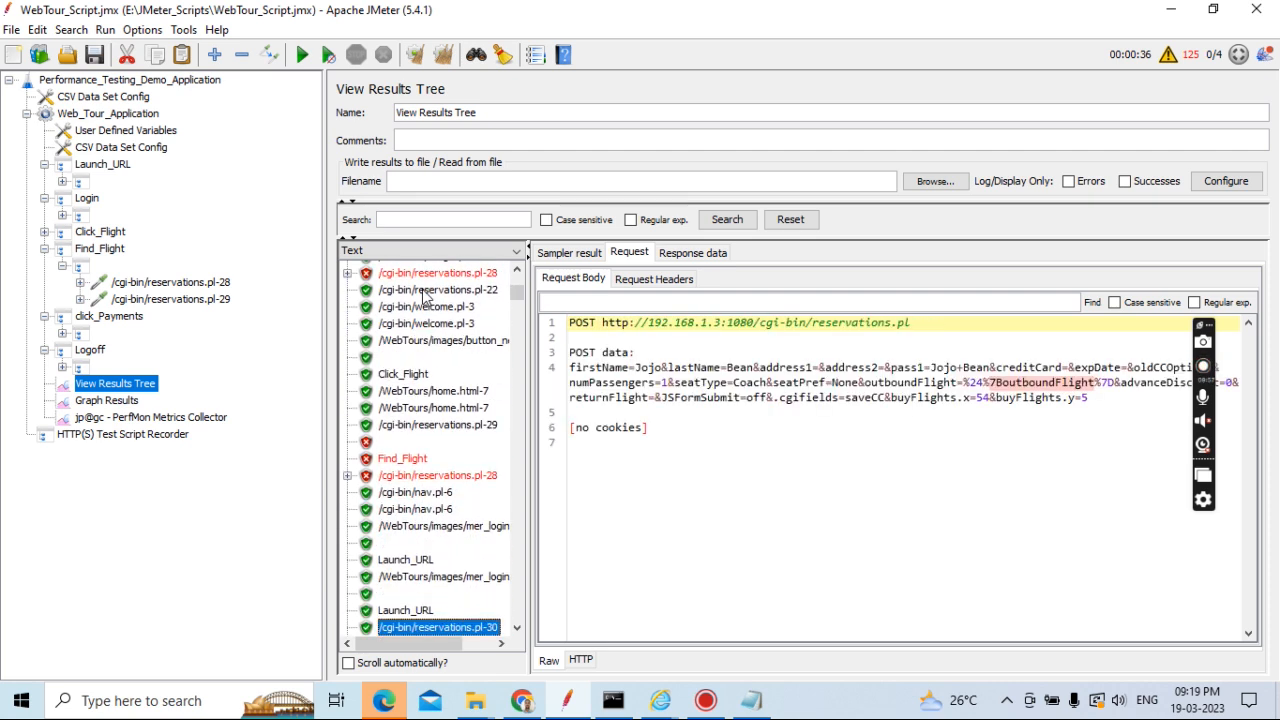
pyautogui.press('Down')
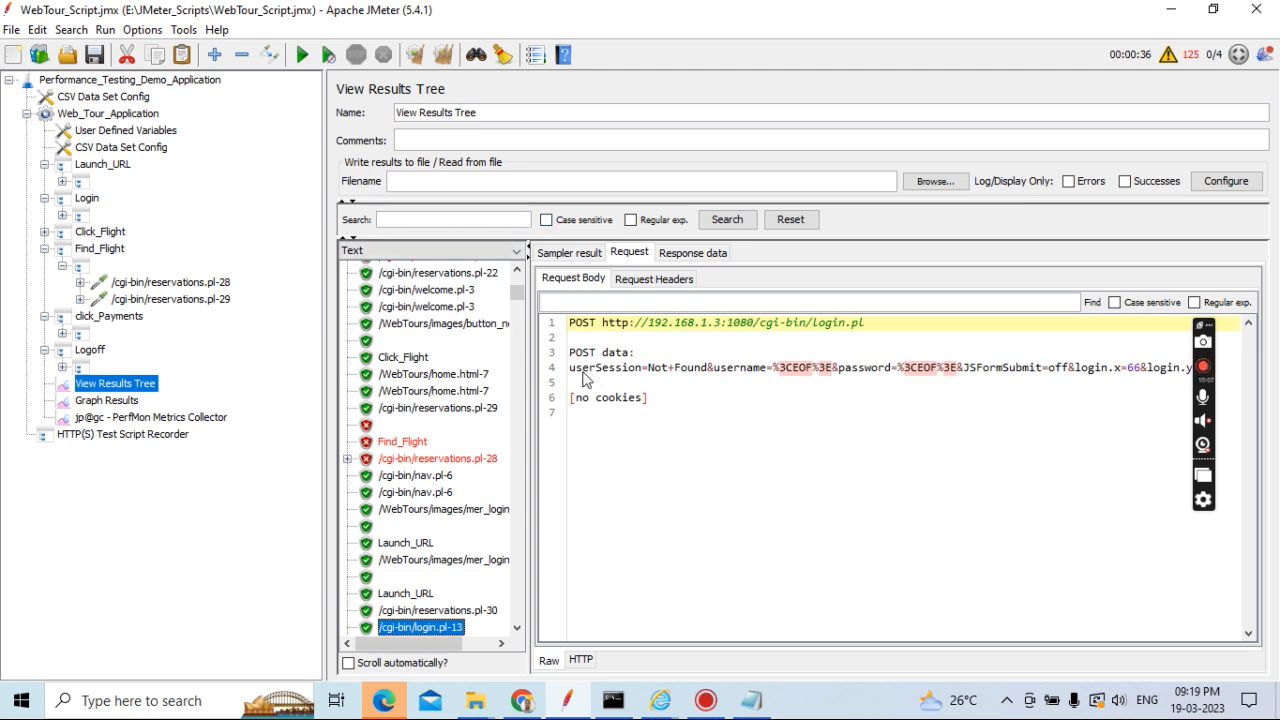
# Highlight the userSession and username parameters in the /cgi-bin/login.pl-13 request, and the password comment in its response body
pyautogui.moveTo(571, 370); pyautogui.dragTo(649, 382)
pyautogui.moveTo(650, 375); pyautogui.dragTo(764, 377)
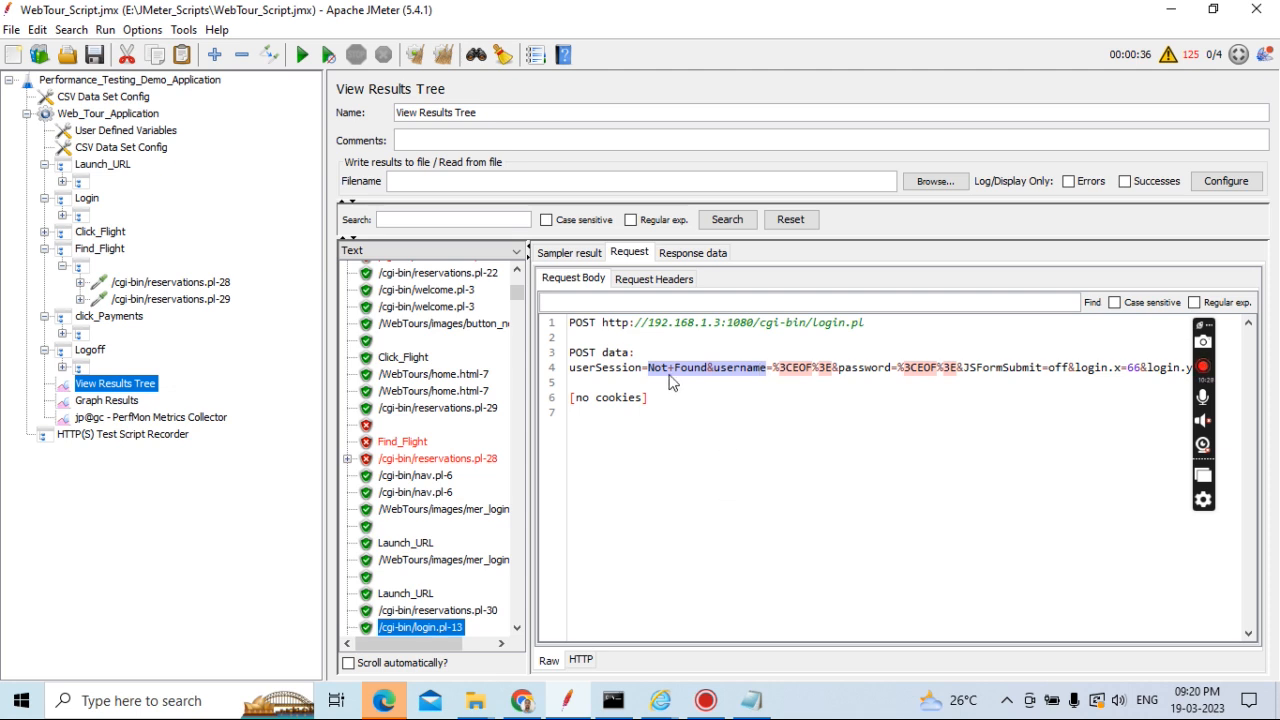
pyautogui.click(774, 387)
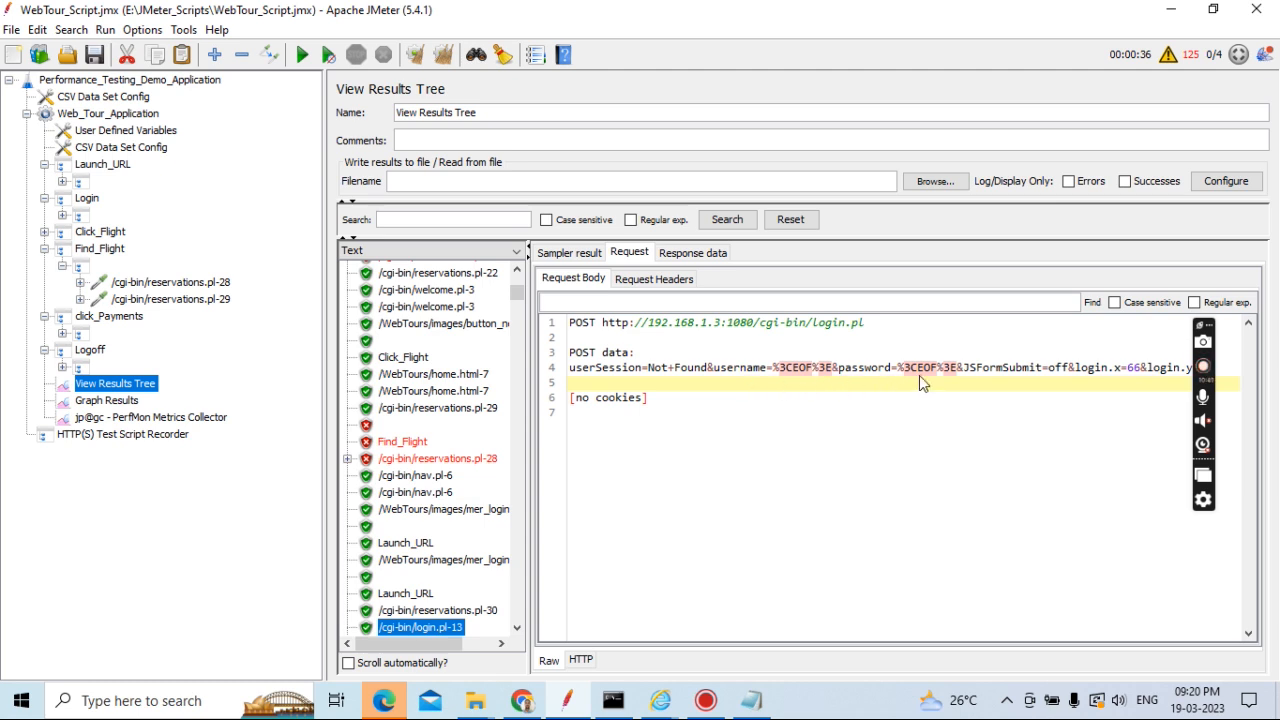
pyautogui.scroll(-2, 449, 405)
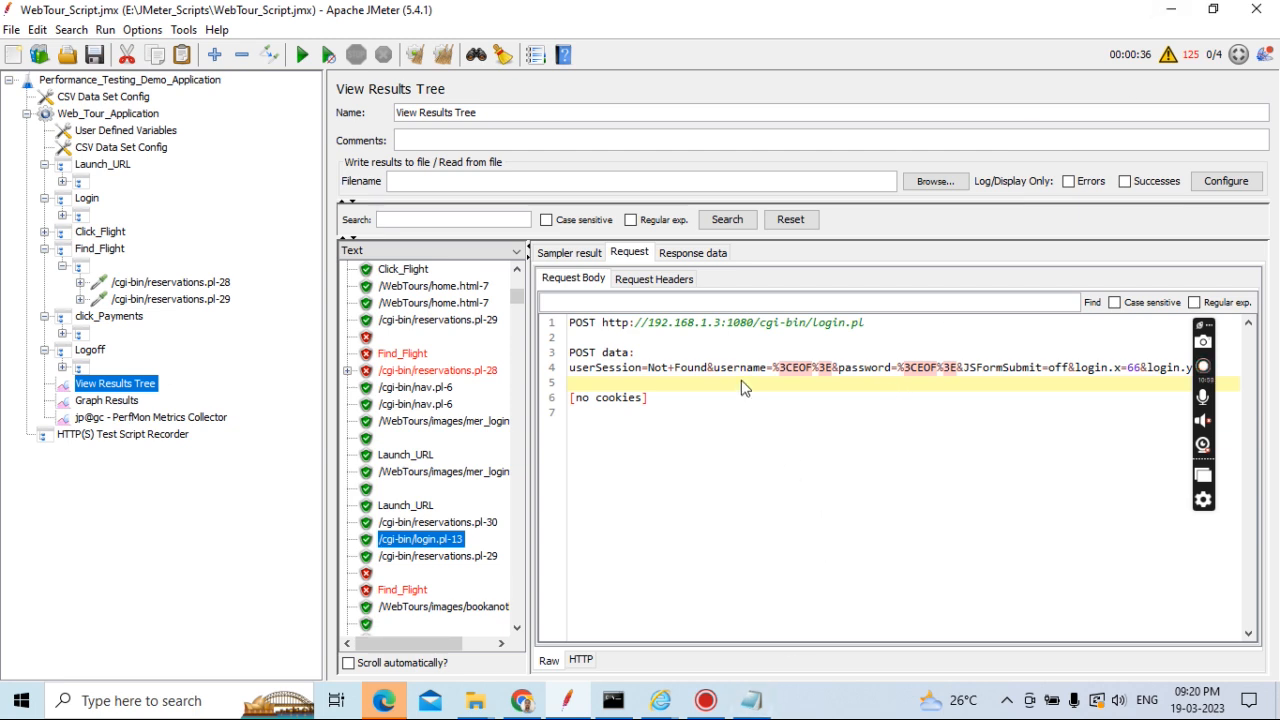
pyautogui.click(701, 254)
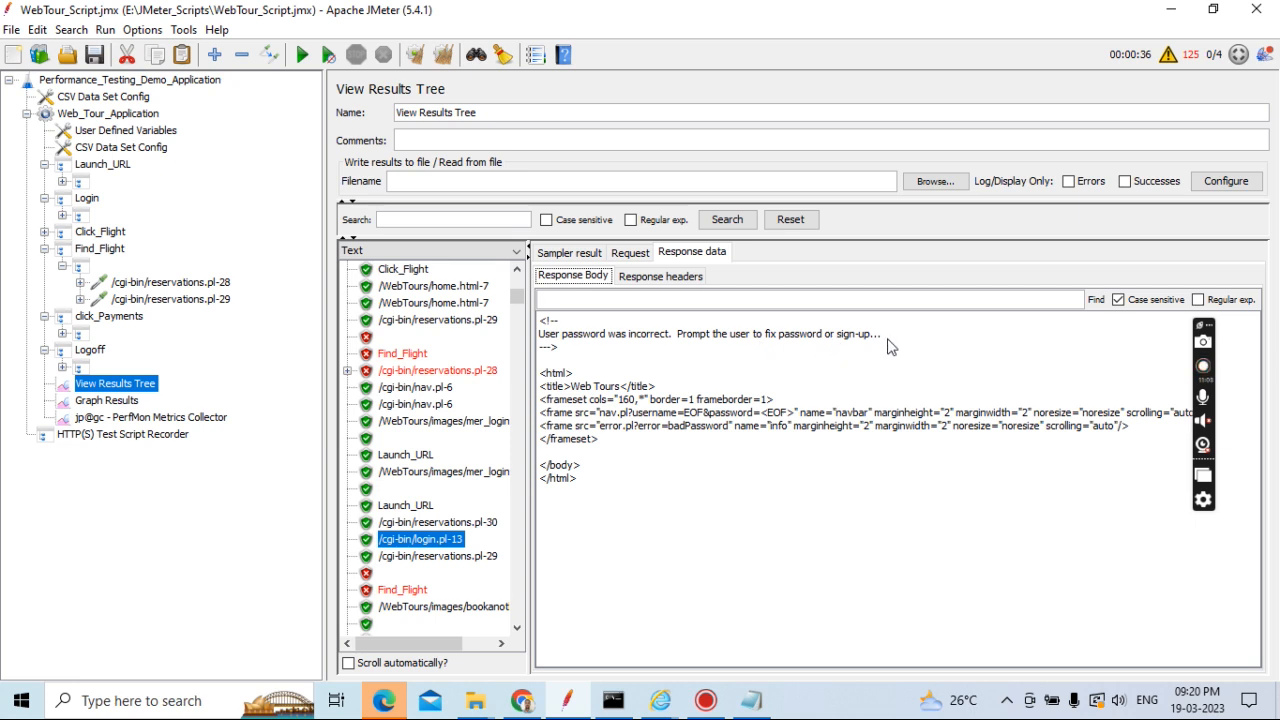
pyautogui.moveTo(886, 340); pyautogui.dragTo(545, 343)
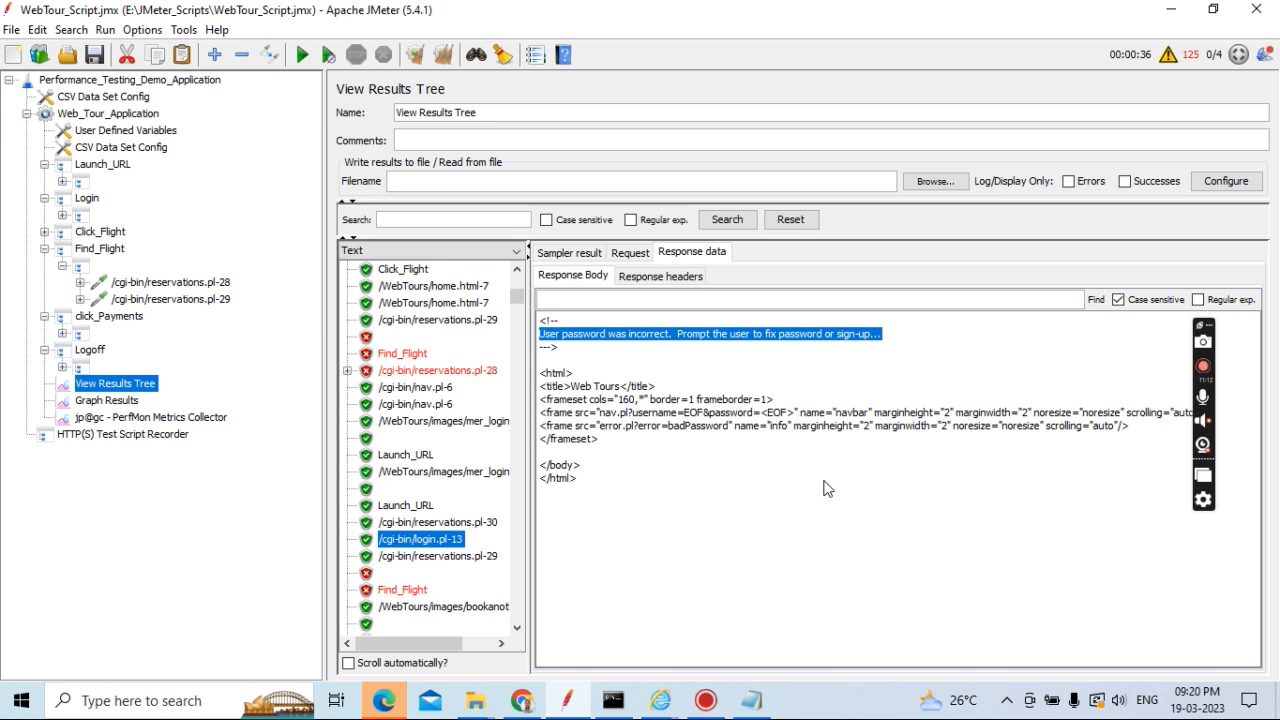
# Highlight the navbar frame line in the /cgi-bin/login.pl-13 response body, then view the request body of the following /cgi-bin/reservations.pl-29
pyautogui.click(612, 356)
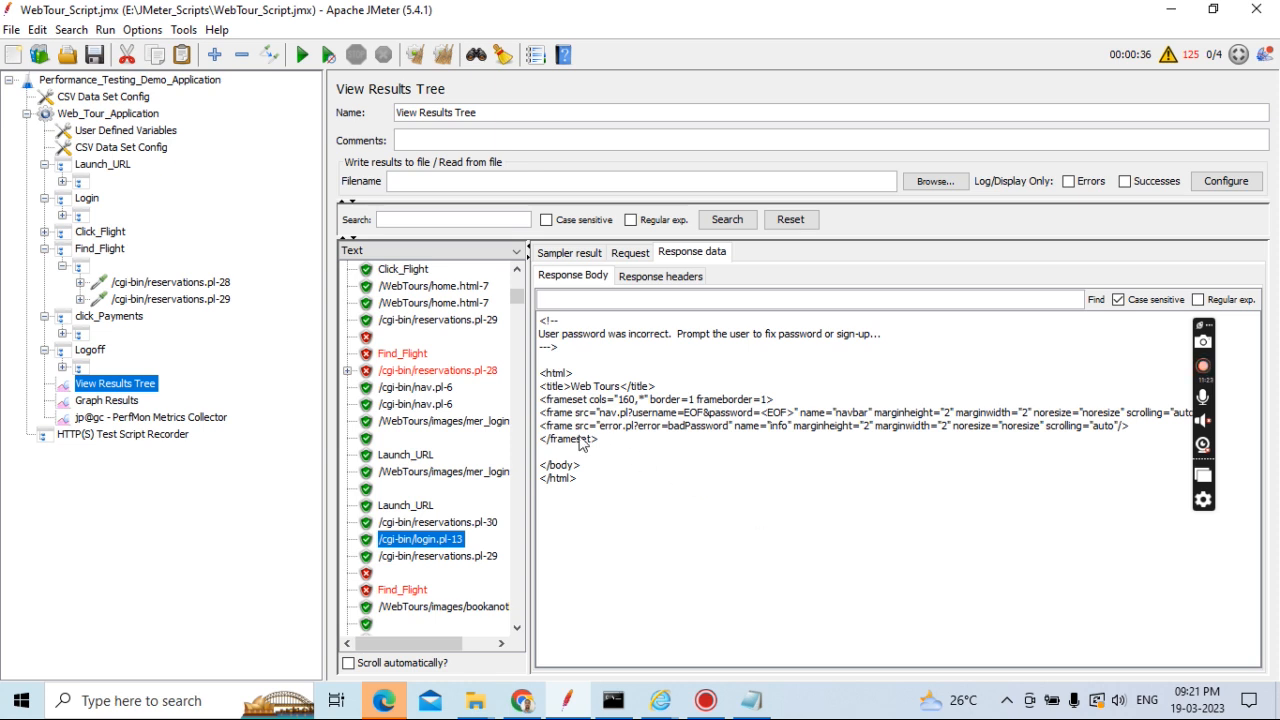
pyautogui.moveTo(543, 418); pyautogui.dragTo(958, 418)
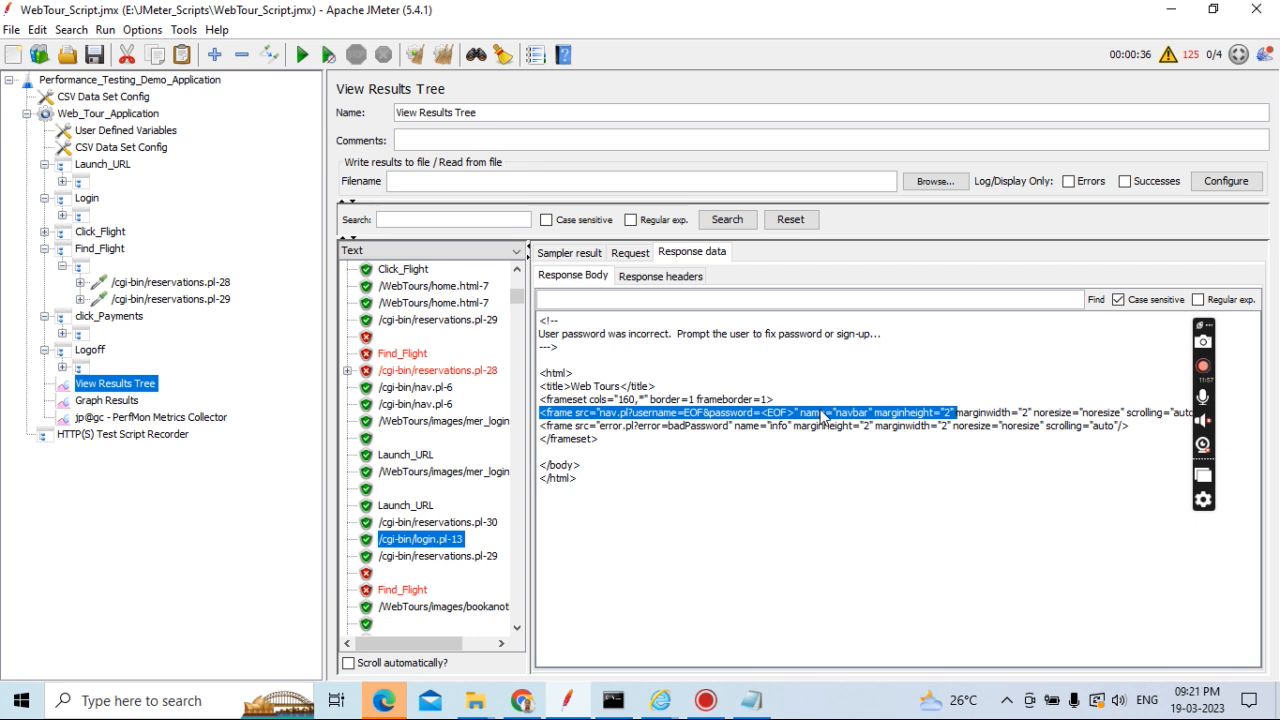
pyautogui.click(445, 556)
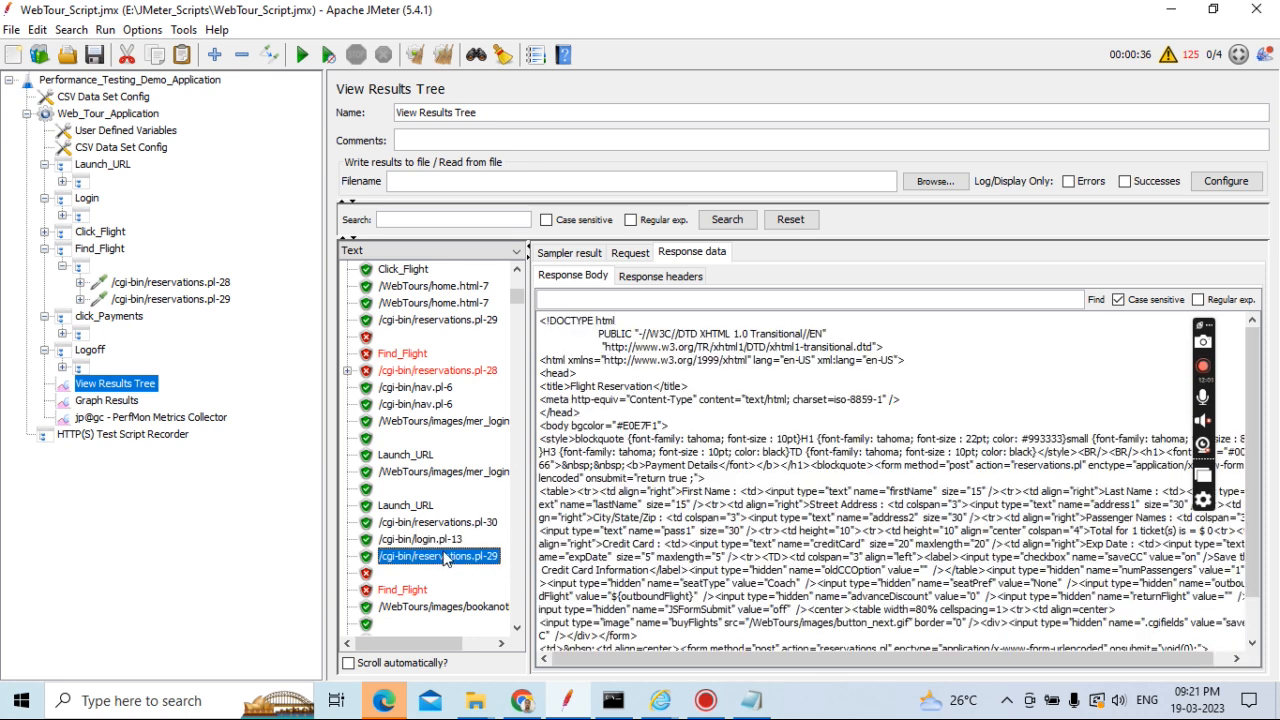
pyautogui.click(630, 253)
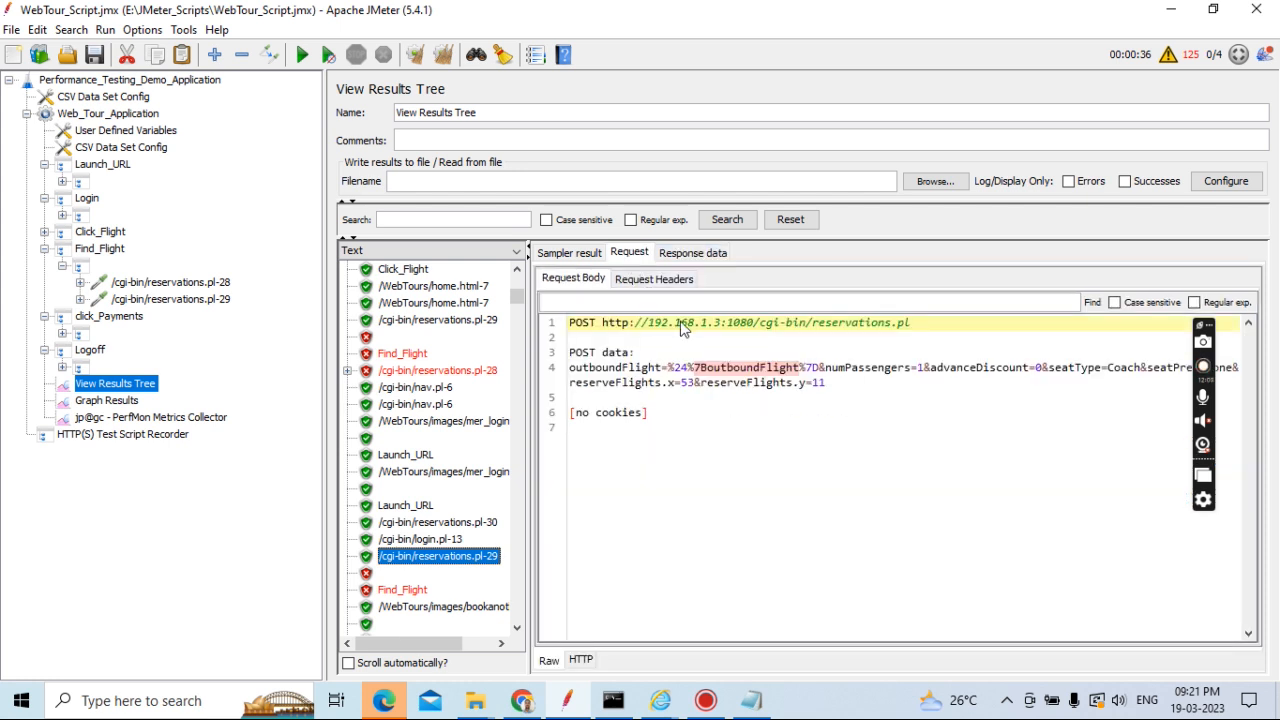
# Continue through the samples after /cgi-bin/reservations.pl-29 to the next /cgi-bin/login.pl-13 and check the credentials in its request body
pyautogui.press('Down')
pyautogui.press('Down')
pyautogui.press('Down')
pyautogui.press('Down')
pyautogui.press('Down')
pyautogui.press('Down')
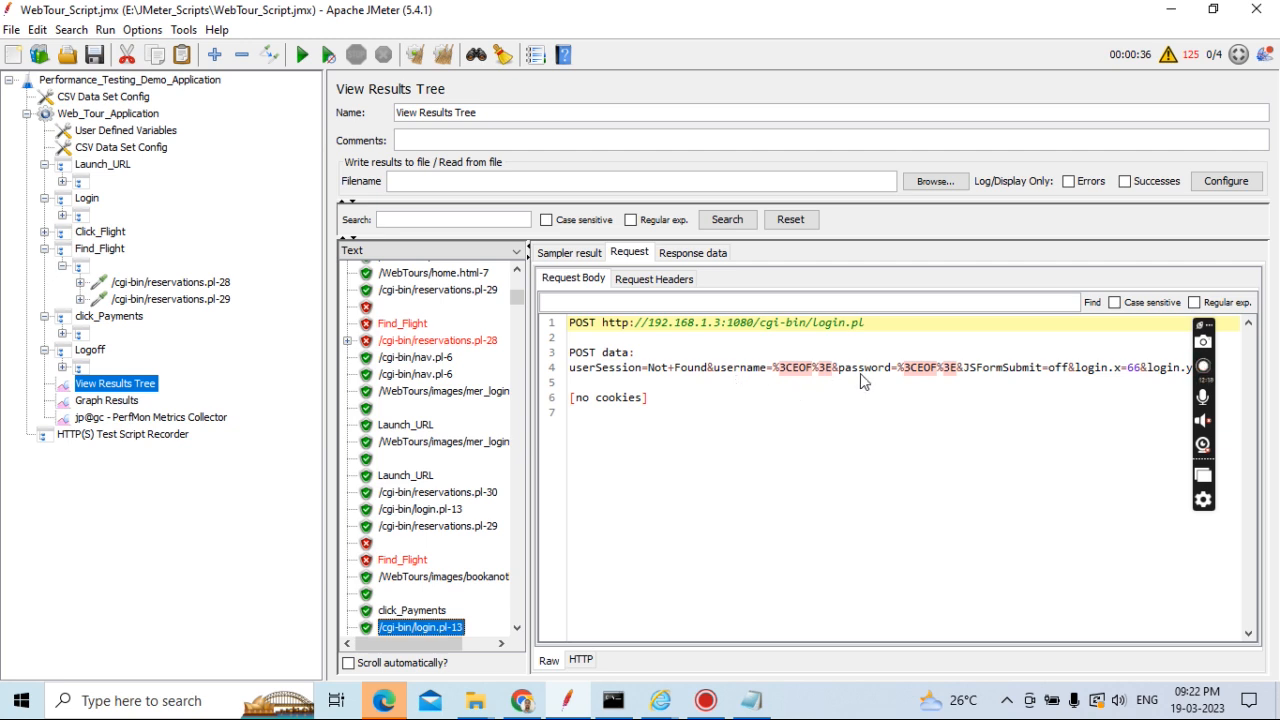
# Highlight the username and password parameters in the response body of this /cgi-bin/login.pl-13, then return to its request body
pyautogui.click(692, 255)
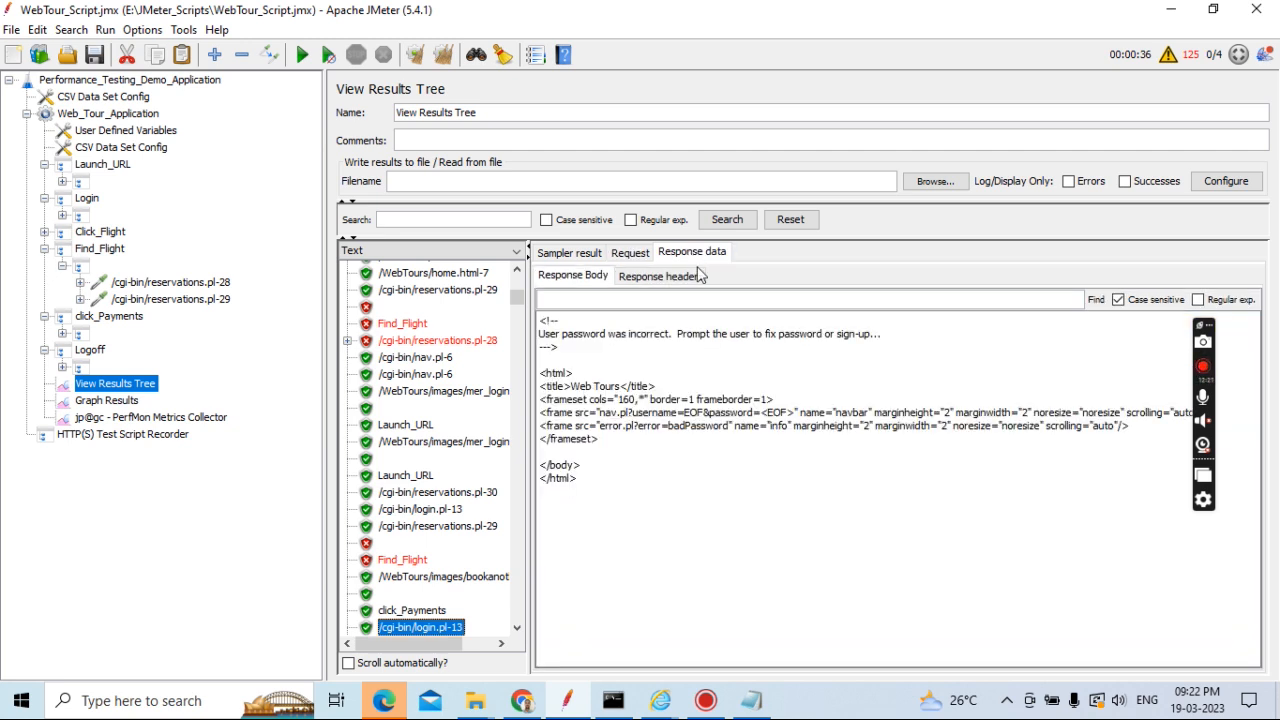
pyautogui.moveTo(633, 414); pyautogui.dragTo(808, 424)
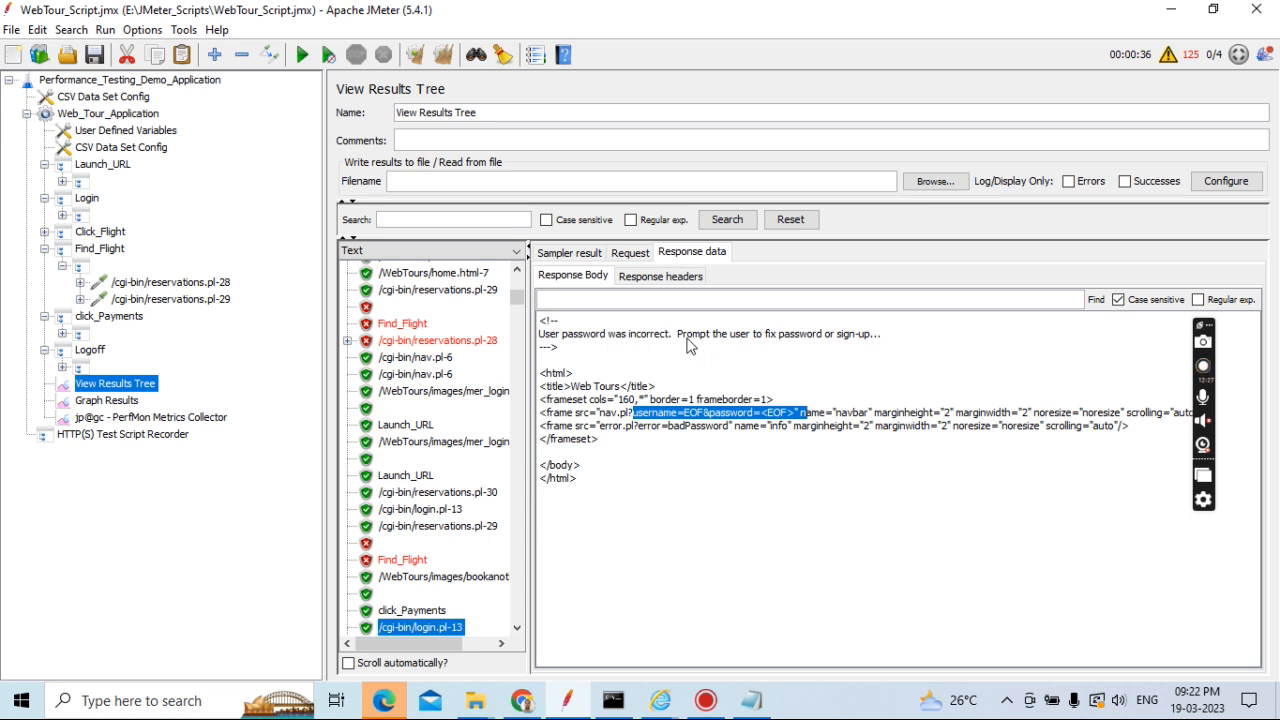
pyautogui.click(631, 256)
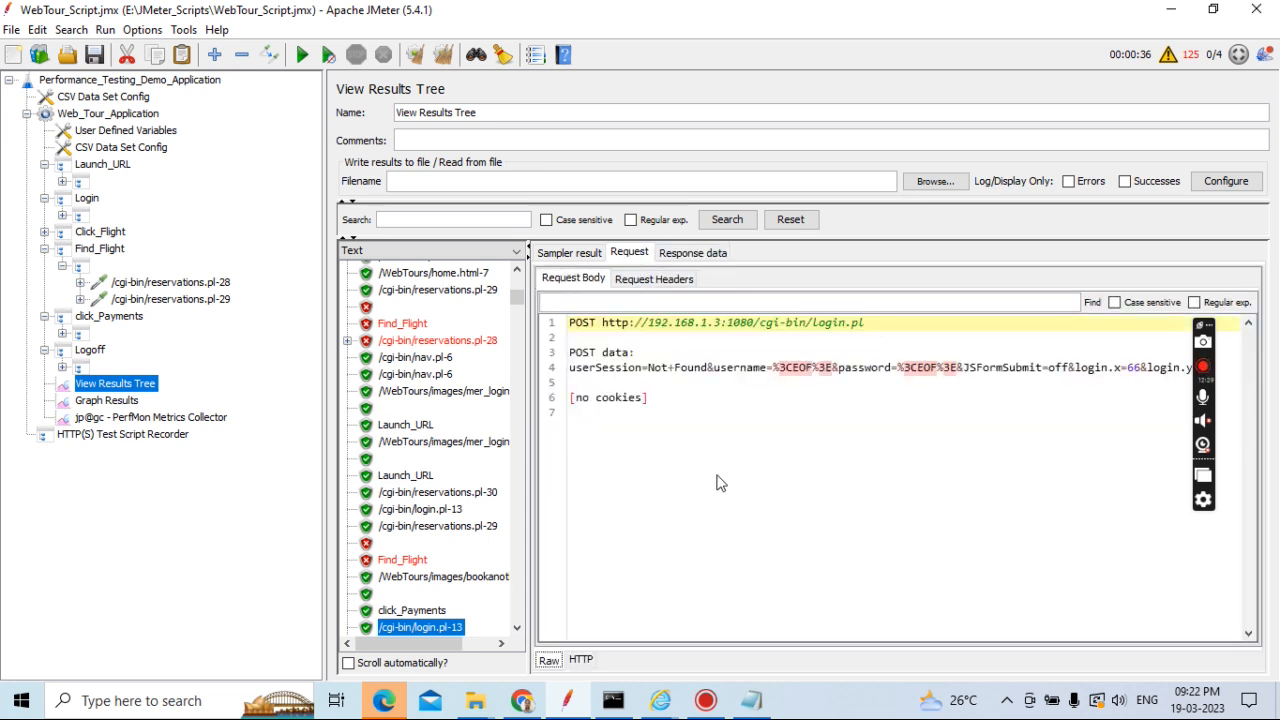
# Go through the request bodies from /cgi-bin/welcome.pl-32 past the Logoff and Login samples to /WebTours/home.html-7
pyautogui.scroll(-1, 456, 578)
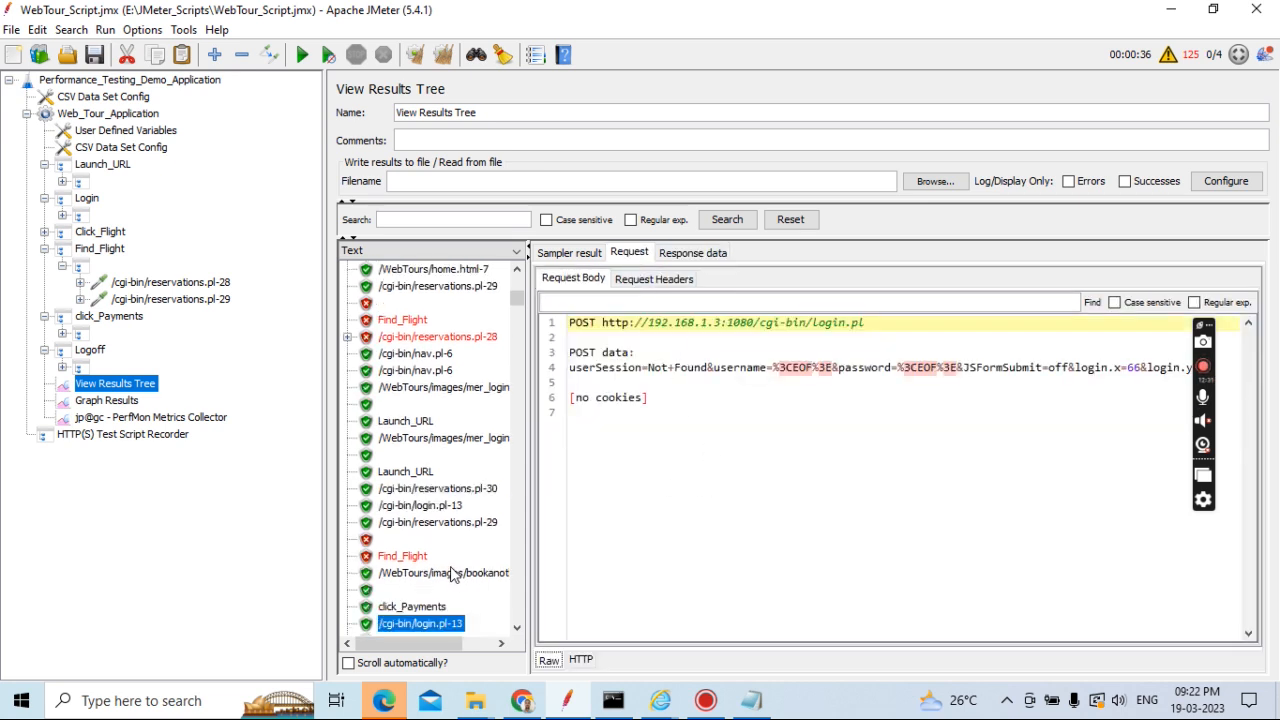
pyautogui.press('Down')
pyautogui.press('Down')
pyautogui.press('Down')
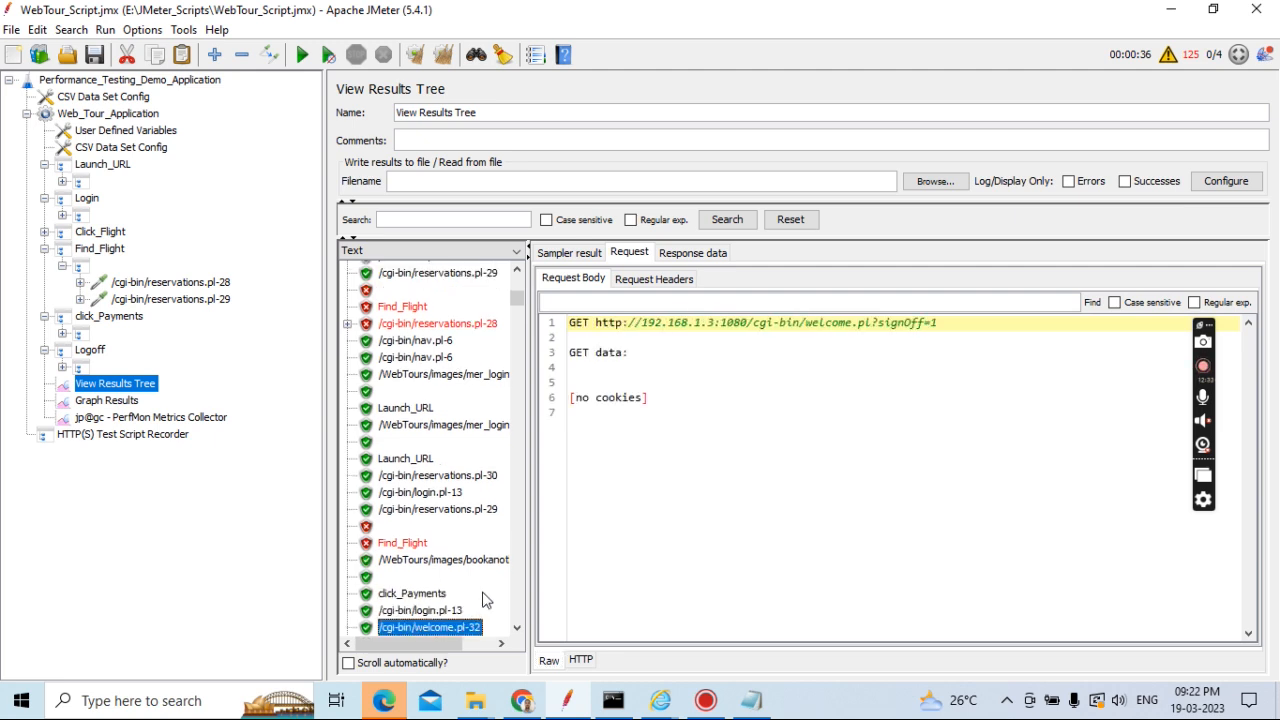
pyautogui.press('Down')
pyautogui.press('Down')
pyautogui.press('Down')
pyautogui.press('Down')
pyautogui.press('Down')
pyautogui.press('Down')
pyautogui.press('Down')
pyautogui.press('Down')
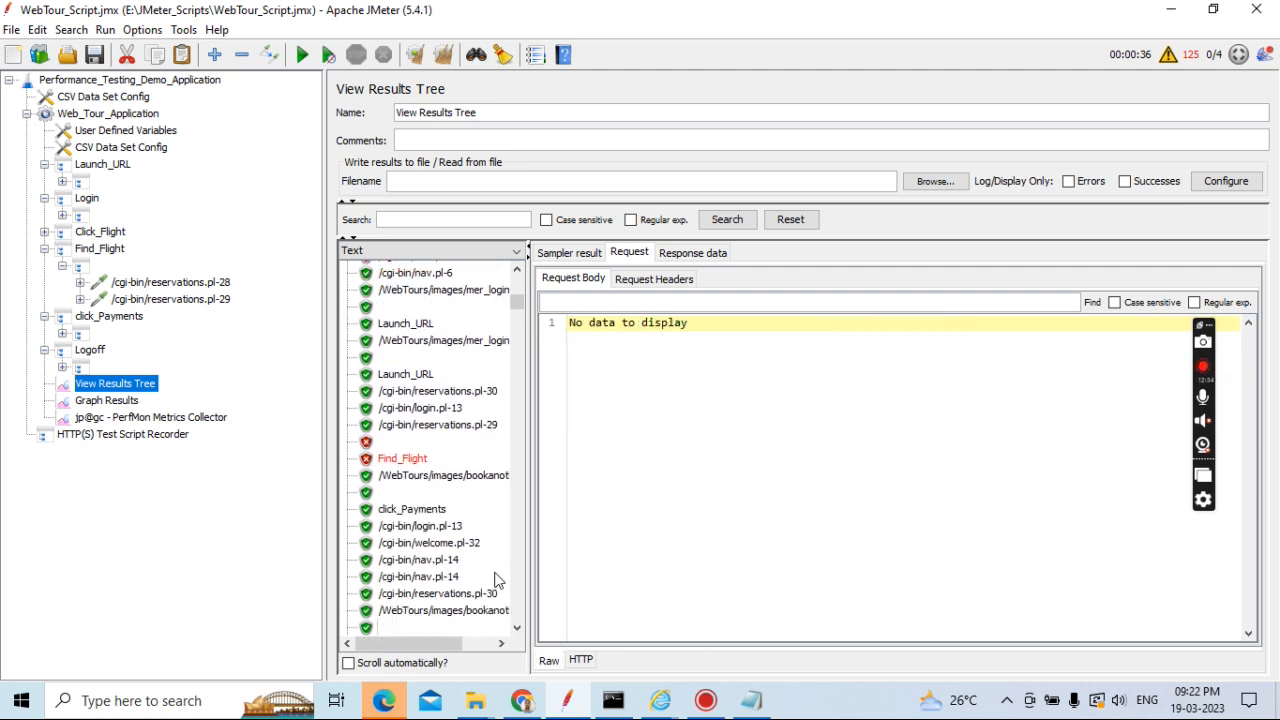
pyautogui.press('Down')
pyautogui.press('Down')
pyautogui.press('Down')
pyautogui.press('Down')
pyautogui.press('Down')
pyautogui.press('Down')
pyautogui.press('Down')
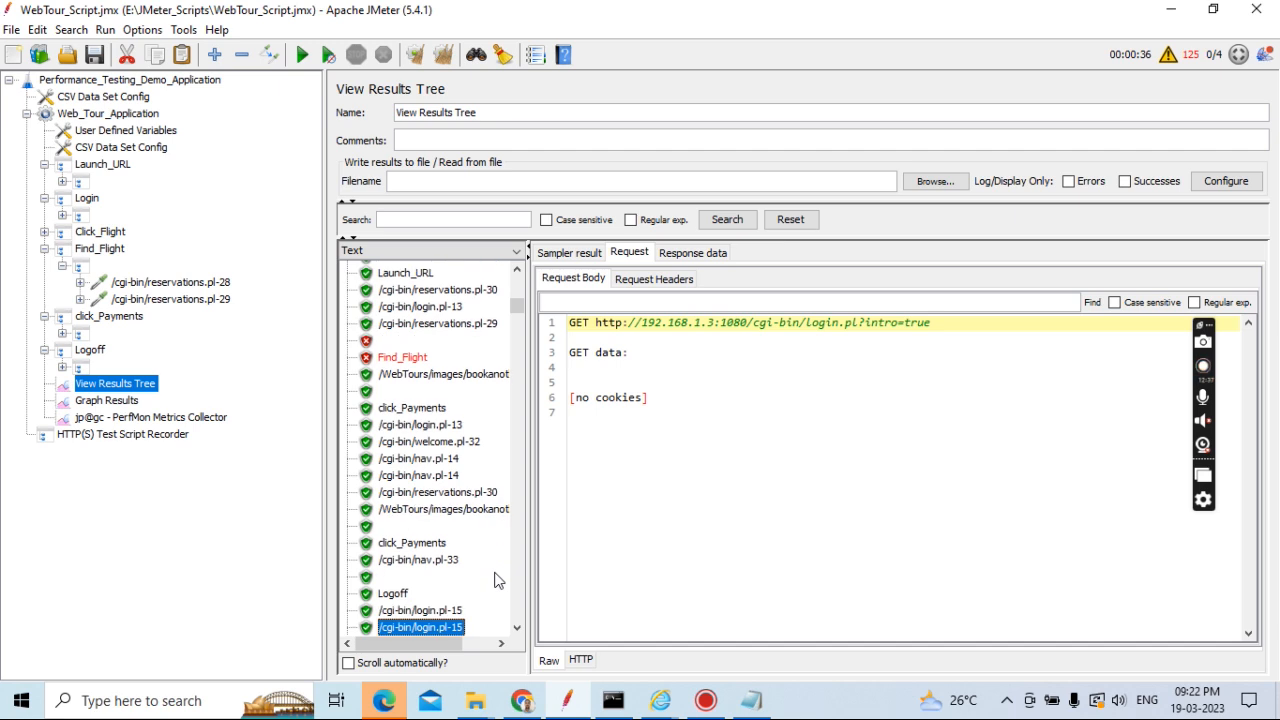
pyautogui.press('Down')
pyautogui.press('Down')
pyautogui.press('Down')
pyautogui.press('Down')
pyautogui.press('Down')
pyautogui.press('Down')
pyautogui.press('Down')
pyautogui.press('Down')
pyautogui.press('Down')
pyautogui.press('Down')
pyautogui.press('Down')
pyautogui.press('Down')
pyautogui.press('Down')
pyautogui.press('Down')
pyautogui.press('Down')
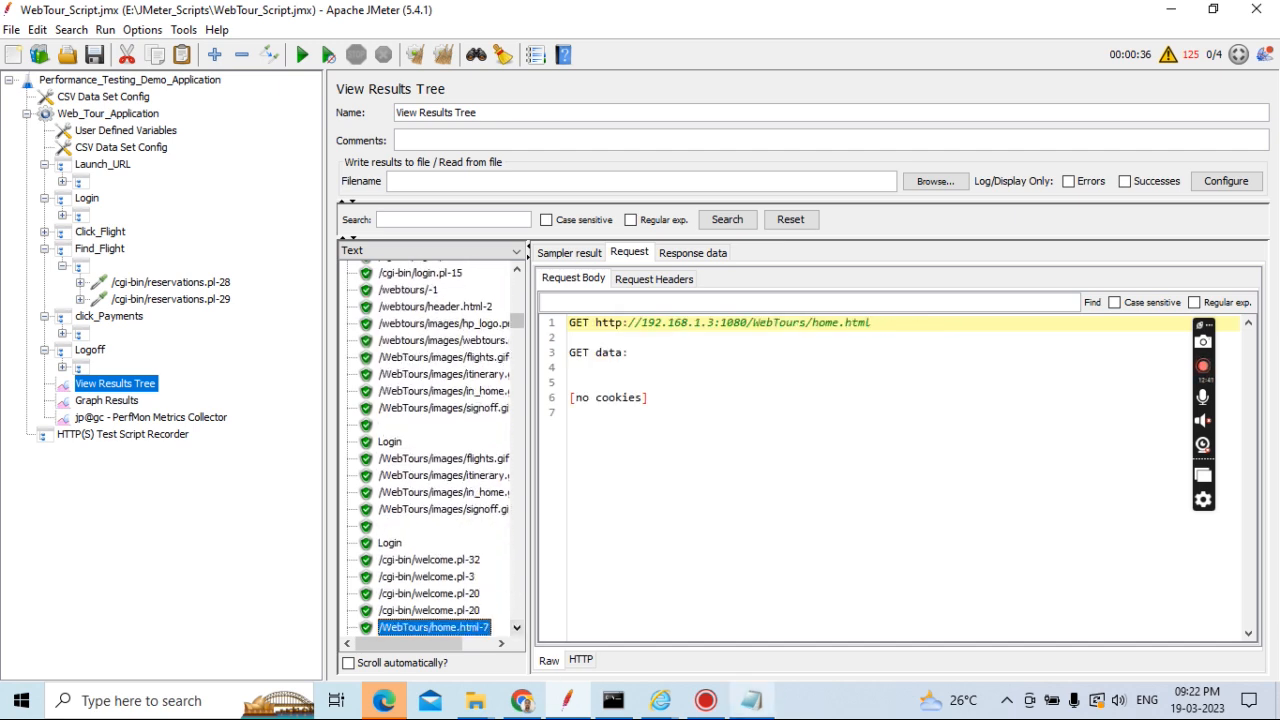
# Go through the request bodies from /cgi-bin/nav.pl-33 to the next failed /cgi-bin/reservations.pl-28 and check its depart parameter
pyautogui.moveTo(751, 700)
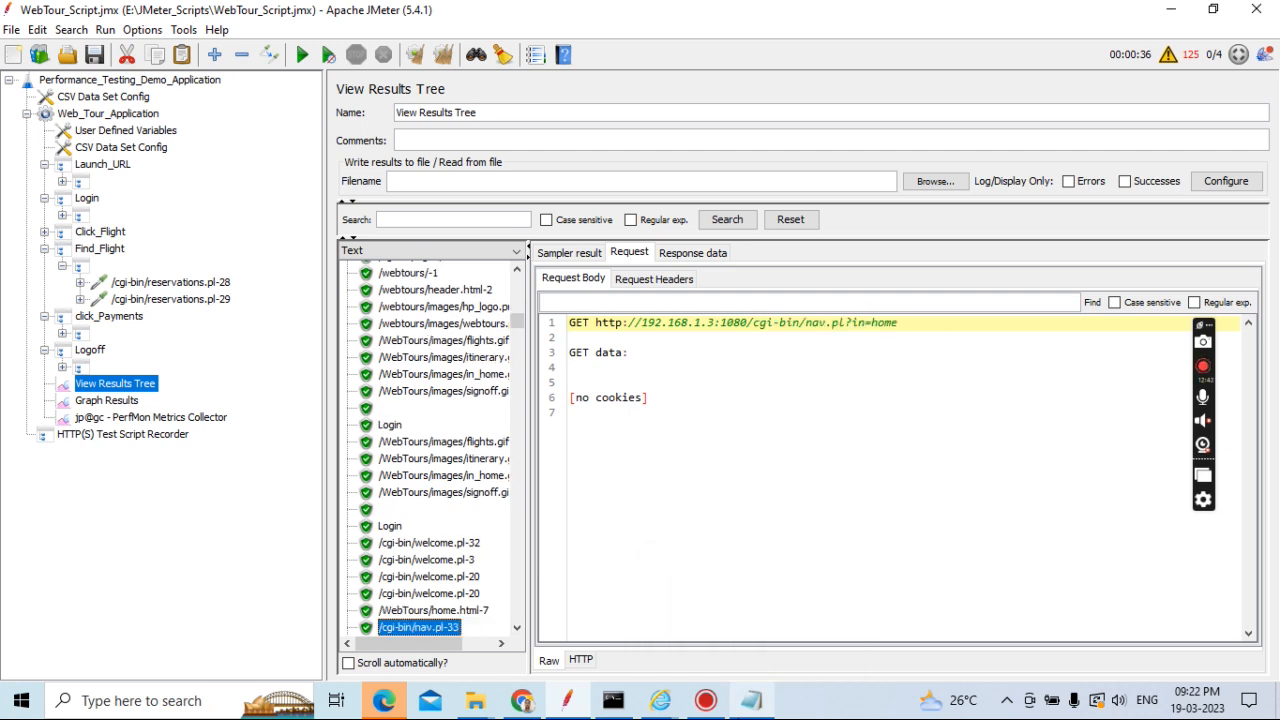
pyautogui.press('Down')
pyautogui.press('Down')
pyautogui.press('Down')
pyautogui.press('Down')
pyautogui.press('Down')
pyautogui.press('Down')
pyautogui.press('Down')
pyautogui.press('Down')
pyautogui.press('Down')
pyautogui.press('Down')
pyautogui.press('Down')
pyautogui.press('Down')
pyautogui.press('Down')
pyautogui.press('Down')
pyautogui.press('Down')
pyautogui.press('Down')
pyautogui.press('Down')
pyautogui.press('Down')
pyautogui.press('Down')
pyautogui.press('Down')
pyautogui.press('Down')
pyautogui.press('Down')
pyautogui.press('Down')
pyautogui.press('Down')
pyautogui.press('Down')
pyautogui.press('Down')
pyautogui.press('Down')
pyautogui.press('Down')
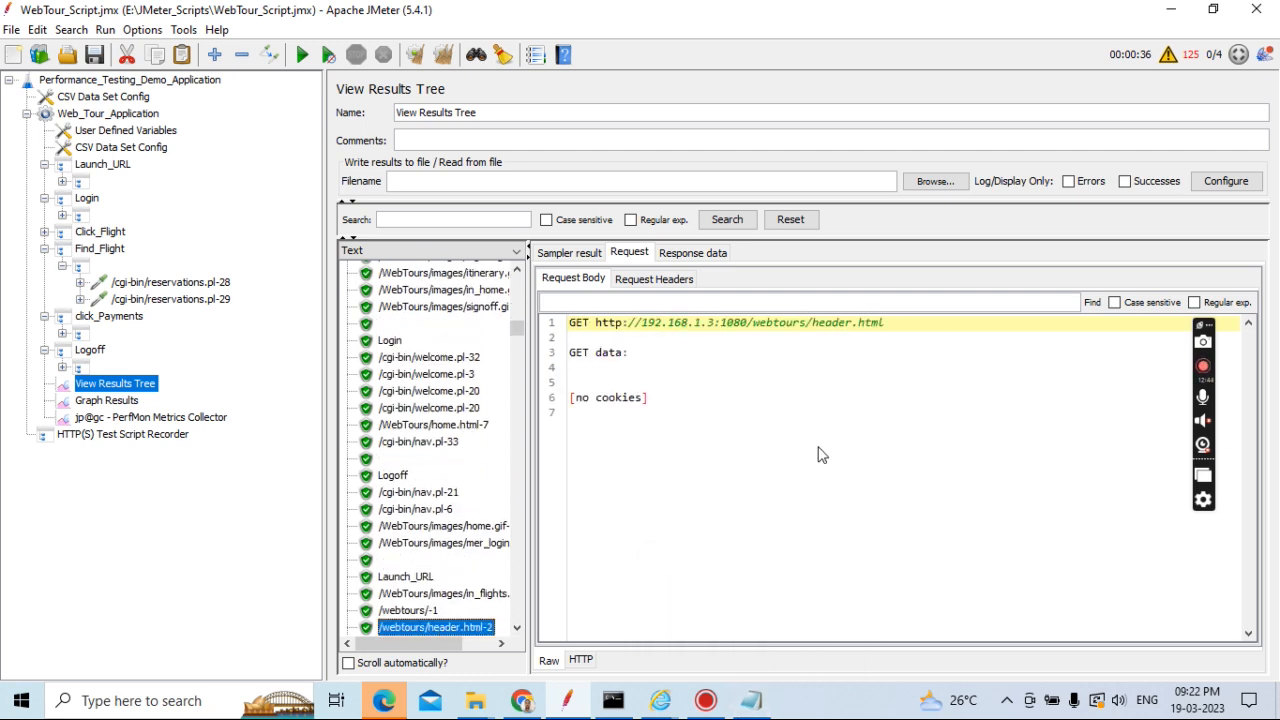
pyautogui.press('Down')
pyautogui.press('Down')
pyautogui.press('Down')
pyautogui.press('Down')
pyautogui.press('Down')
pyautogui.press('Down')
pyautogui.press('Down')
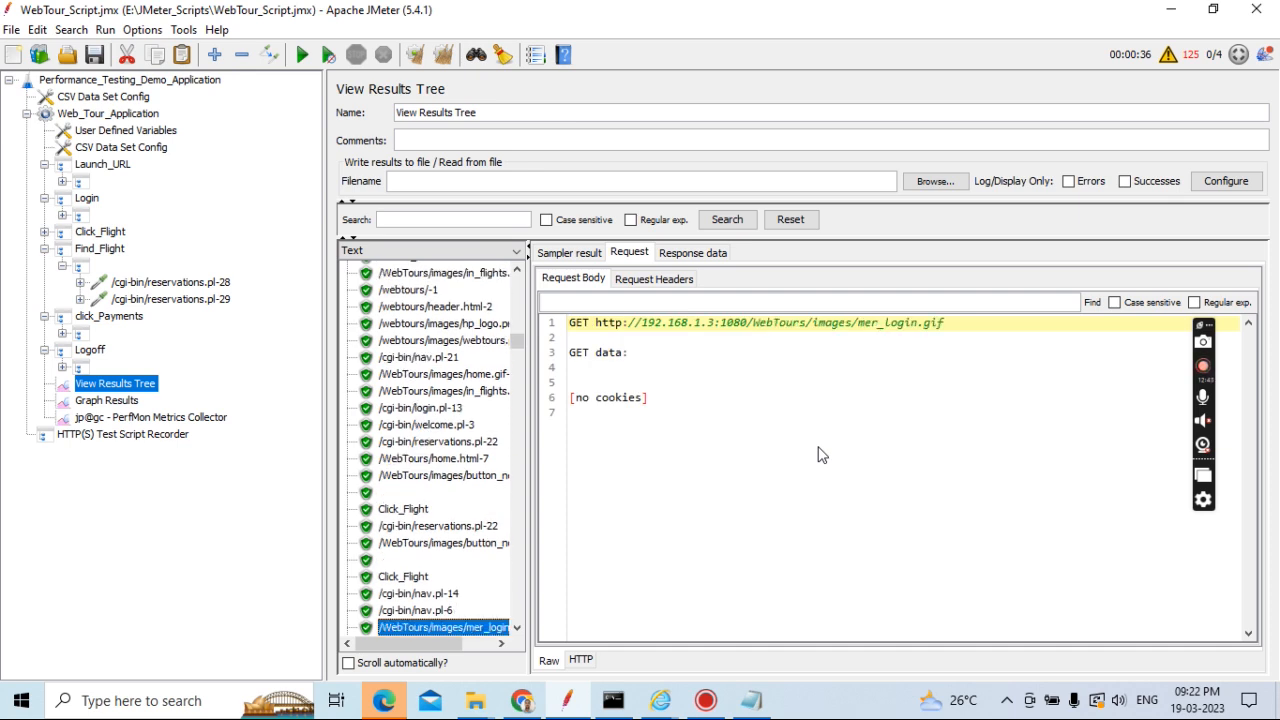
pyautogui.press('Down')
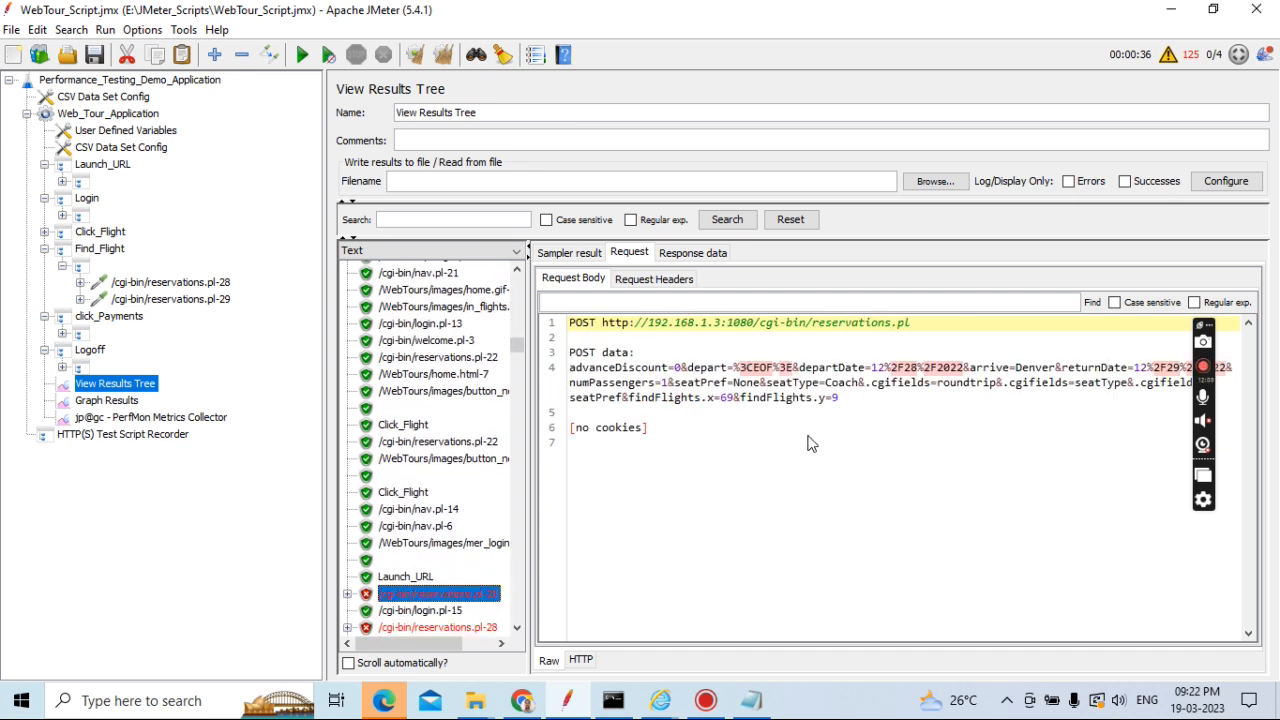
# Check the depart parameter of the second failed /cgi-bin/reservations.pl-28 and the credentials in the /cgi-bin/login.pl-13 request after it
pyautogui.press('Down')
pyautogui.press('Down')
pyautogui.press('Down')
pyautogui.press('Up')
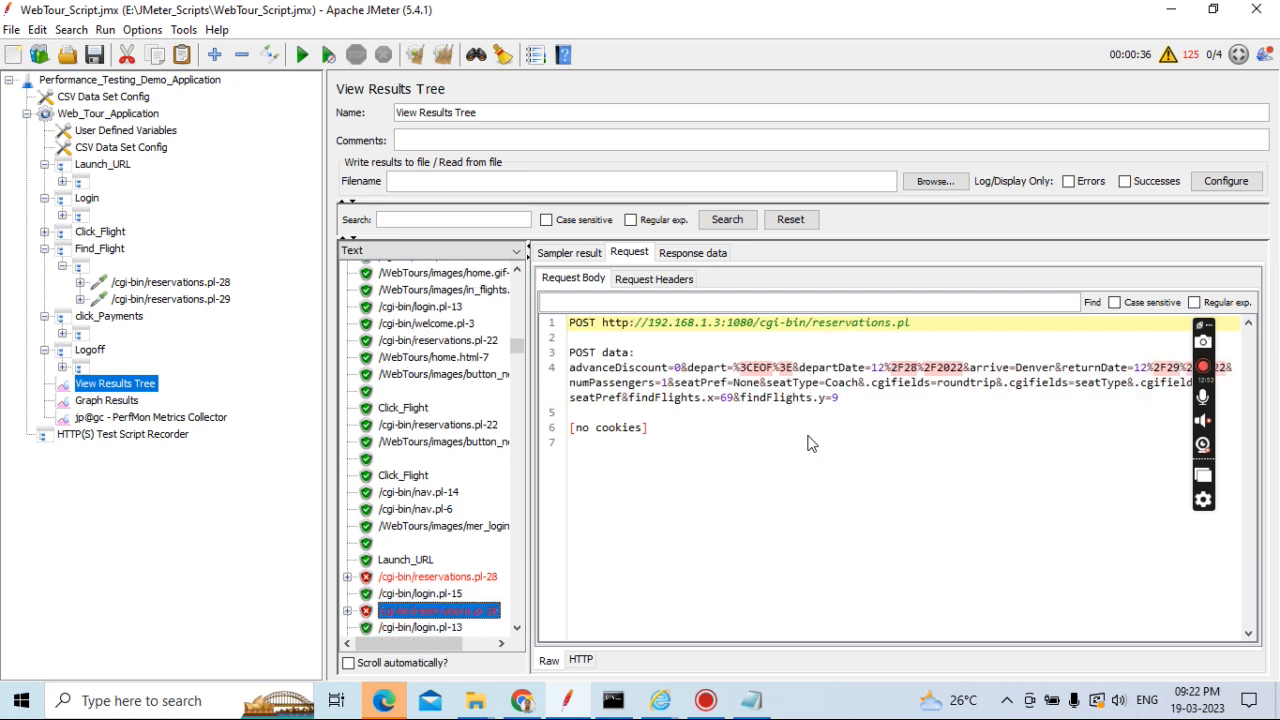
pyautogui.press('Down')
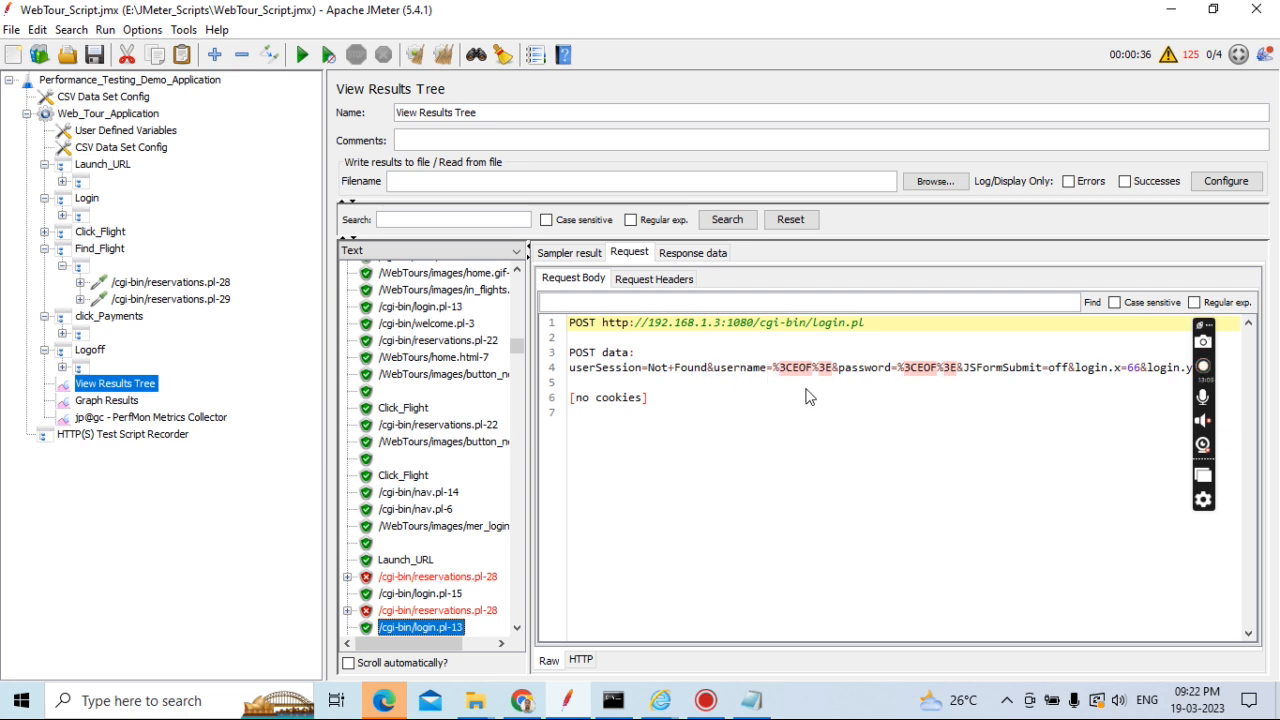
# Continue past the Login image samples to /cgi-bin/reservations.pl-29 and check the outboundFlight parameter in its request body
pyautogui.press('Down')
pyautogui.press('Down')
pyautogui.press('Down')
pyautogui.press('Down')
pyautogui.press('Down')
pyautogui.press('Down')
pyautogui.press('Down')
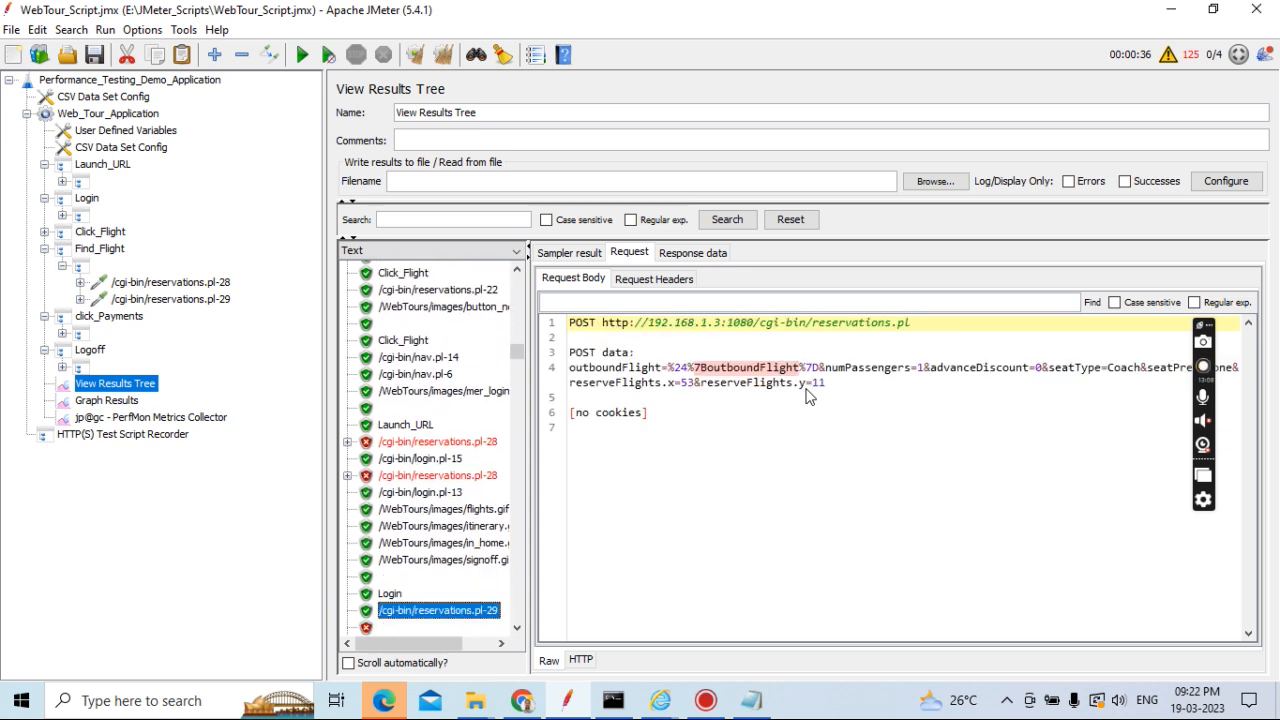
# Go through the failed Find_Flight and the click_Payments samples to /cgi-bin/reservations.pl-30 and check its POST data
pyautogui.press('Down')
pyautogui.press('Down')
pyautogui.press('Down')
pyautogui.press('Down')
pyautogui.press('Down')
pyautogui.press('Down')
pyautogui.press('Down')
pyautogui.press('Down')
pyautogui.press('Down')
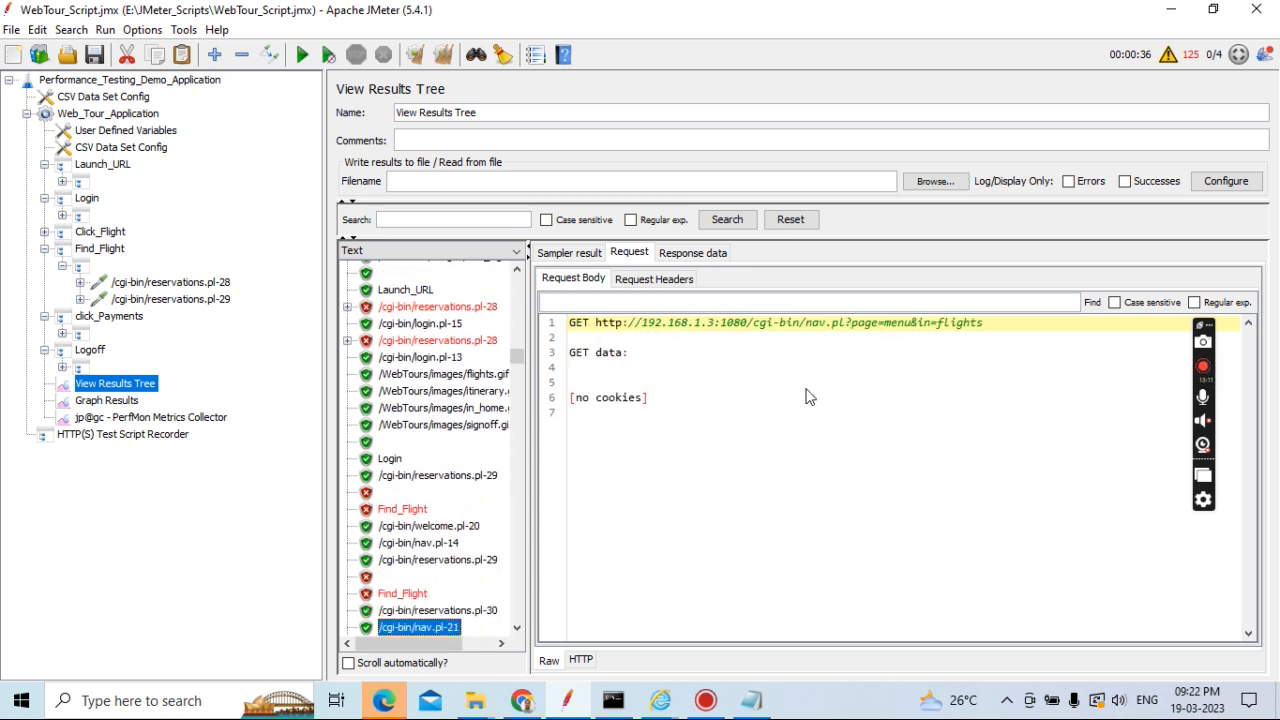
pyautogui.press('Up')
pyautogui.press('Down')
pyautogui.press('Down')
pyautogui.press('Down')
pyautogui.press('Down')
pyautogui.press('Down')
pyautogui.press('Down')
pyautogui.press('Down')
pyautogui.press('Down')
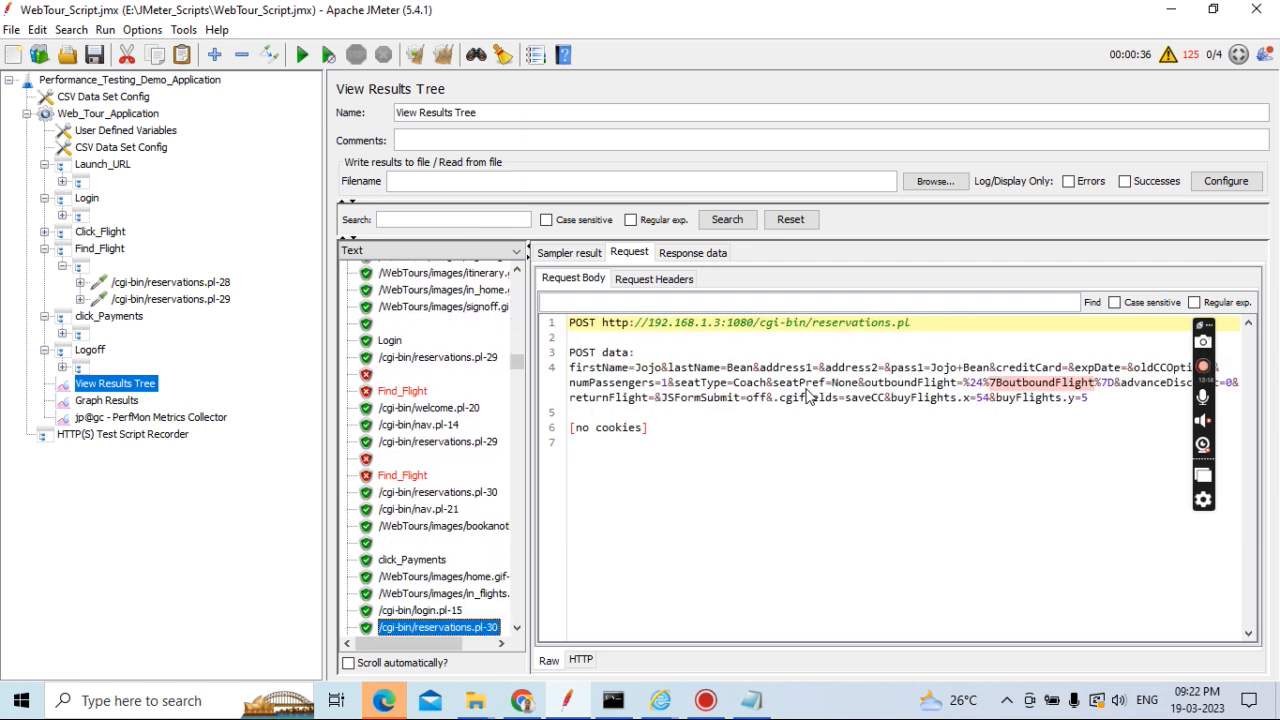
# Go through the request bodies from the Login image samples past Logoff to the next failed /cgi-bin/reservations.pl-28 and check its depart parameter
pyautogui.press('Up')
pyautogui.press('Down')
pyautogui.press('Down')
pyautogui.press('Down')
pyautogui.press('Down')
pyautogui.press('Down')
pyautogui.press('Down')
pyautogui.press('Down')
pyautogui.press('Down')
pyautogui.press('Down')
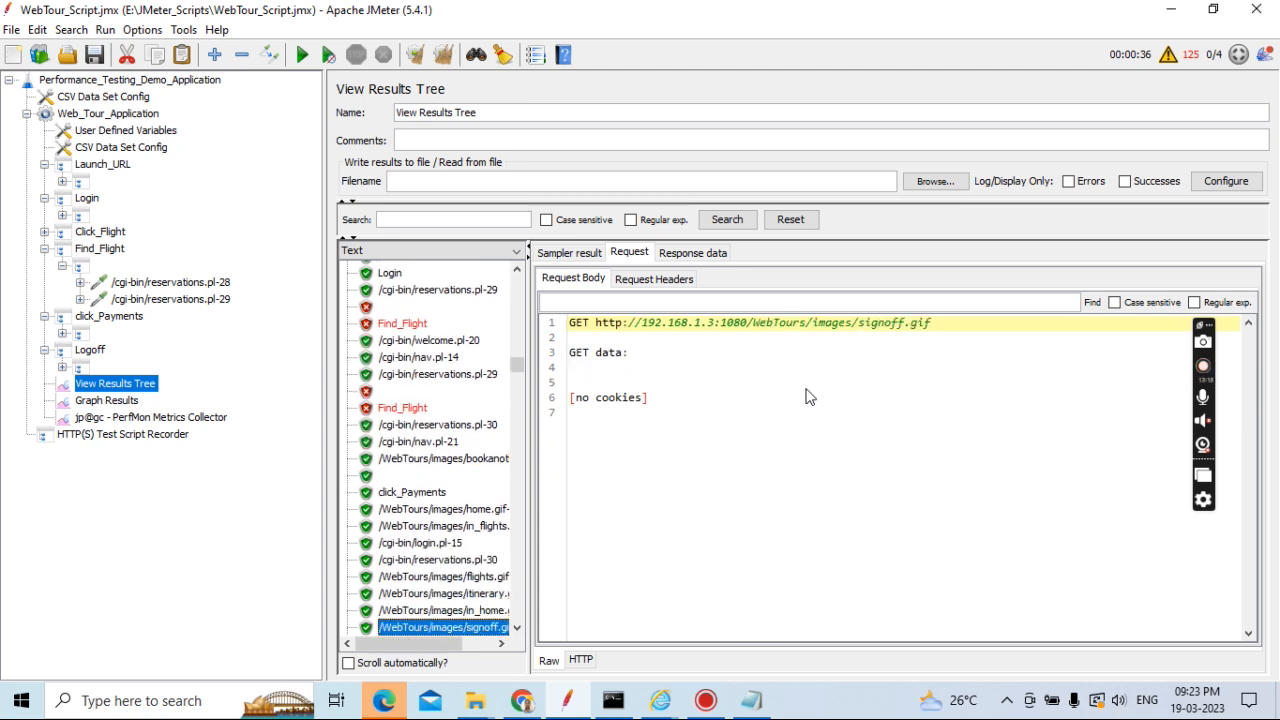
pyautogui.press('Down')
pyautogui.press('Down')
pyautogui.press('Down')
pyautogui.press('Down')
pyautogui.press('Down')
pyautogui.press('Down')
pyautogui.press('Down')
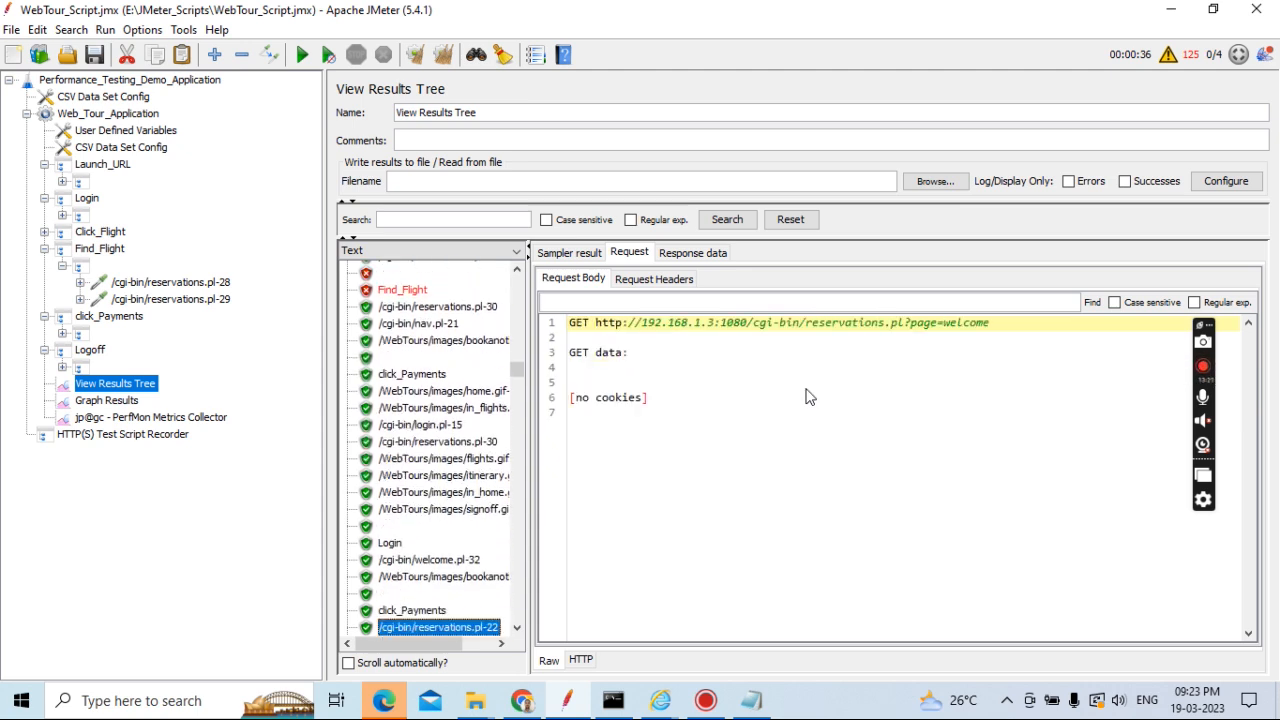
pyautogui.press('Down')
pyautogui.press('Down')
pyautogui.press('Down')
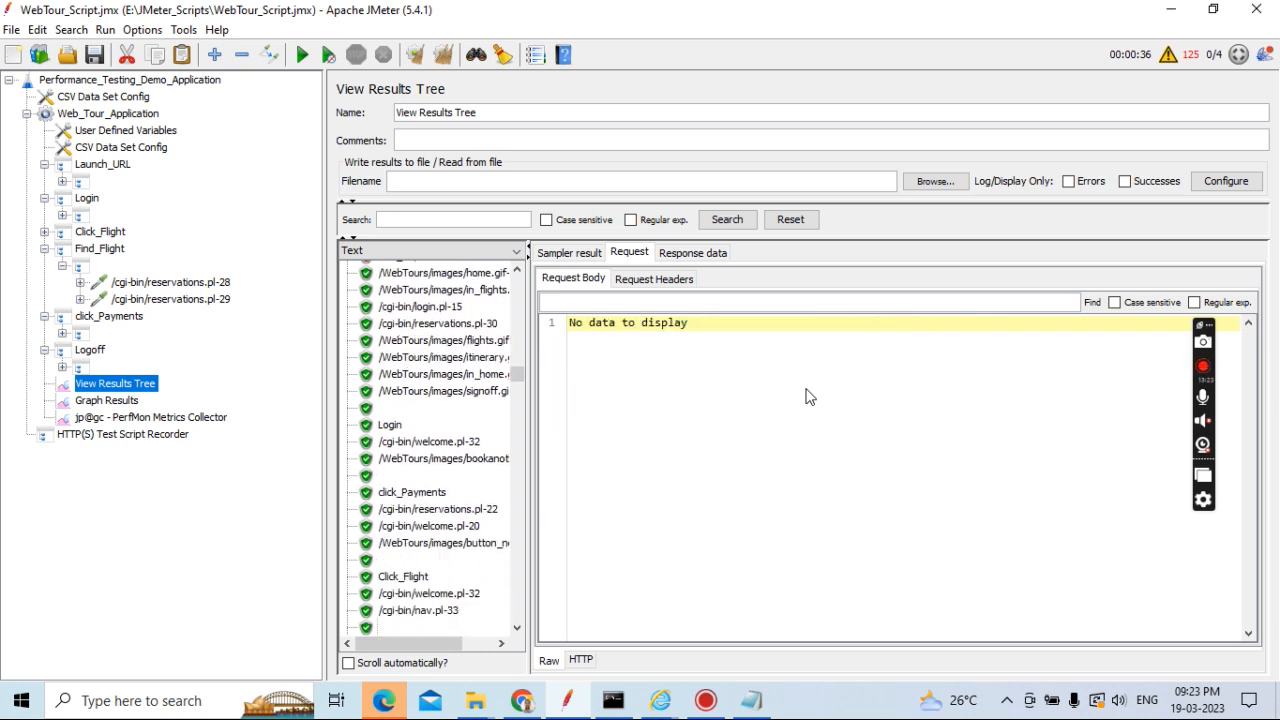
pyautogui.press('Down')
pyautogui.press('Down')
pyautogui.press('Down')
pyautogui.press('Down')
pyautogui.press('Down')
pyautogui.press('Down')
pyautogui.press('Down')
pyautogui.press('Down')
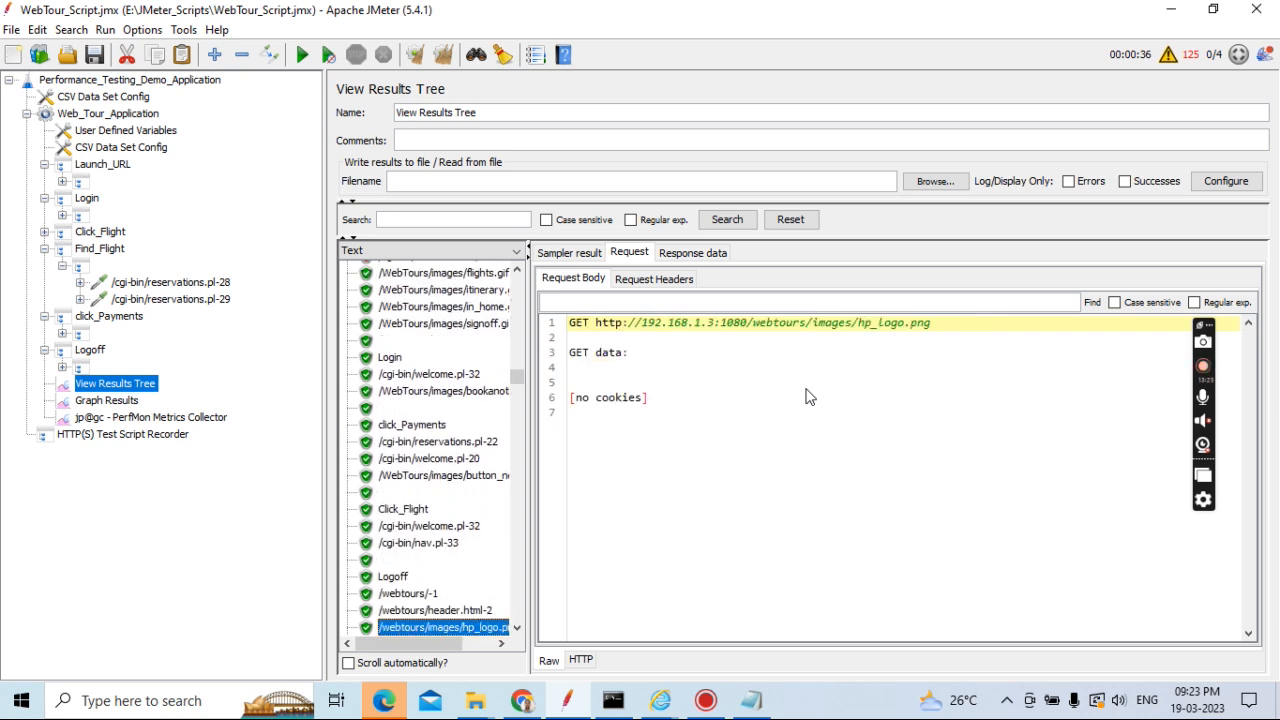
pyautogui.press('Up')
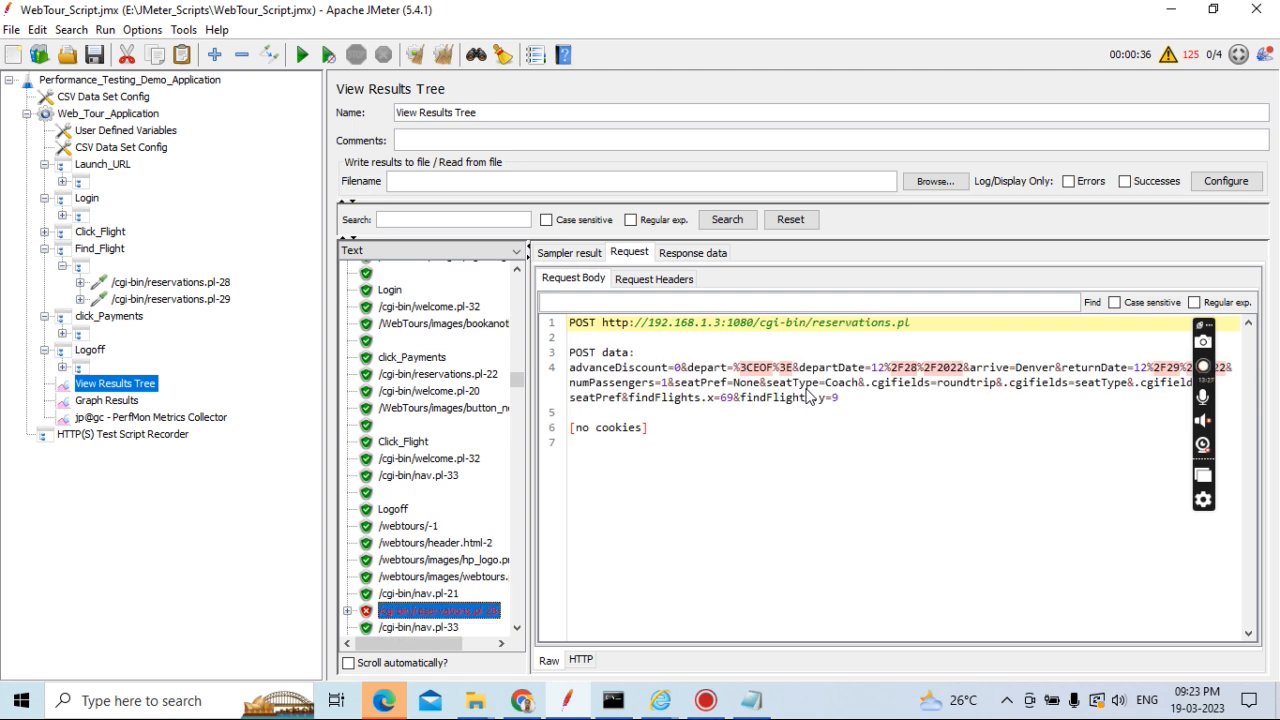
# Continue through the samples from /cgi-bin/nav.pl-33 past /WebTours/home.html-7 to the /cgi-bin/login.pl-13 following click_Payments
pyautogui.press('Down')
pyautogui.press('Down')
pyautogui.press('Down')
pyautogui.press('Down')
pyautogui.press('Down')
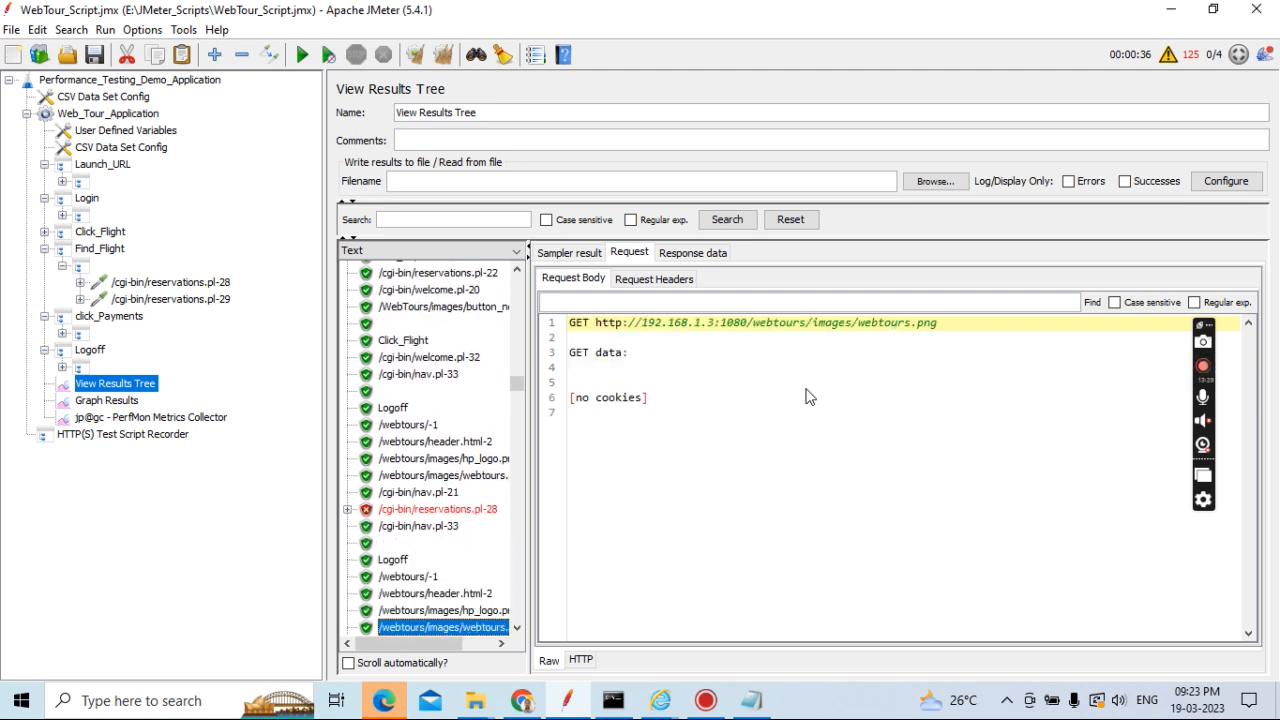
pyautogui.press('Down')
pyautogui.press('Down')
pyautogui.press('Down')
pyautogui.press('Down')
pyautogui.press('Down')
pyautogui.press('Down')
pyautogui.press('Down')
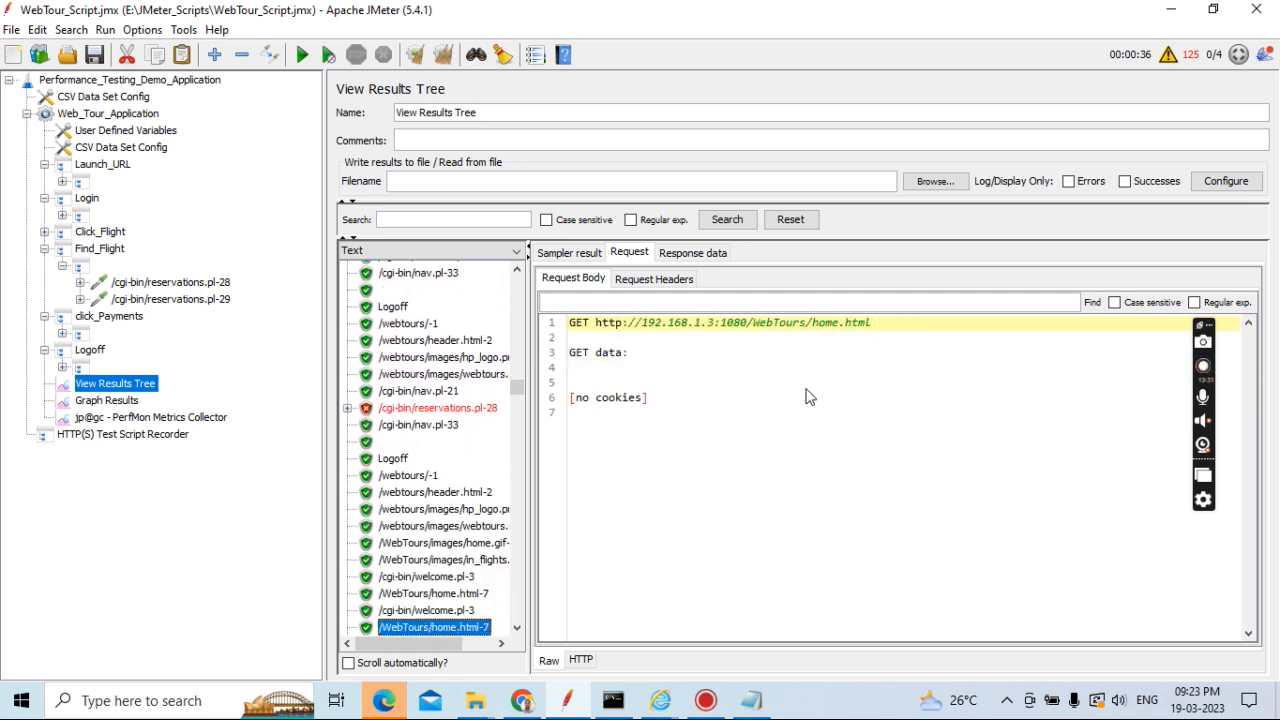
pyautogui.press('Down')
pyautogui.press('Down')
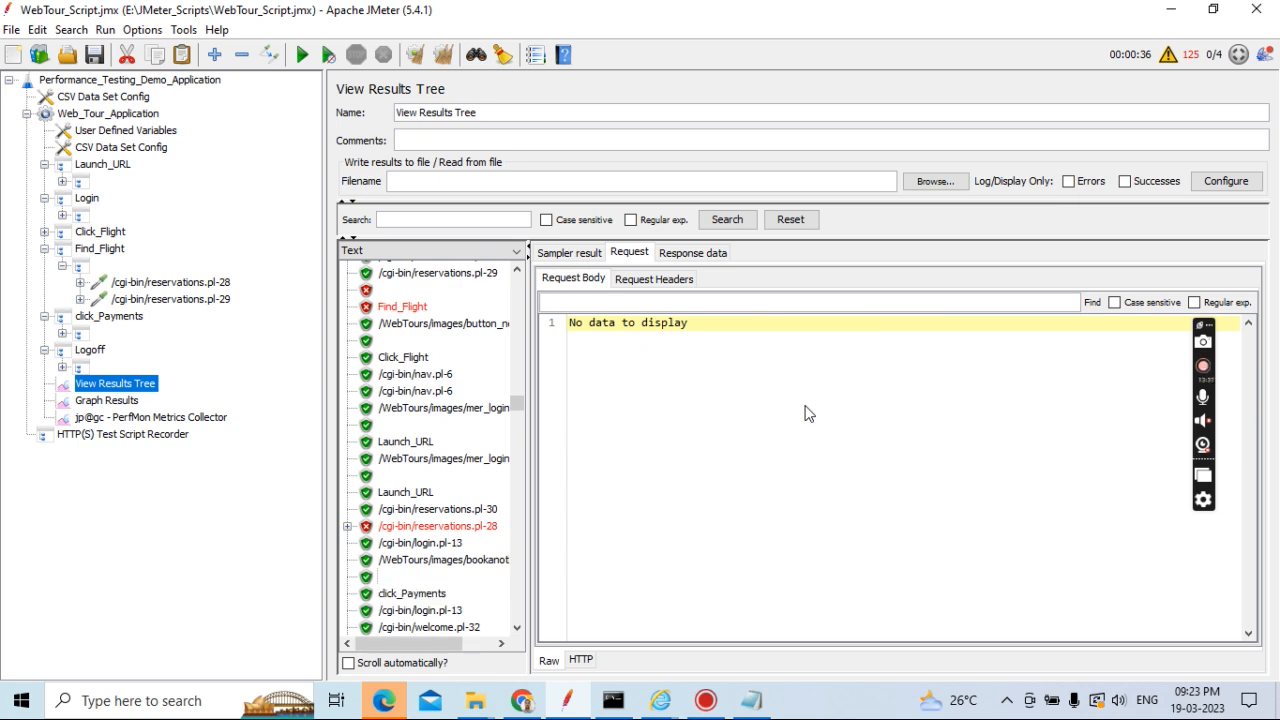
# Highlight the username and password parameters in this /cgi-bin/login.pl-13 request, then view its response body
pyautogui.moveTo(720, 375); pyautogui.dragTo(886, 369)
pyautogui.click(755, 380)
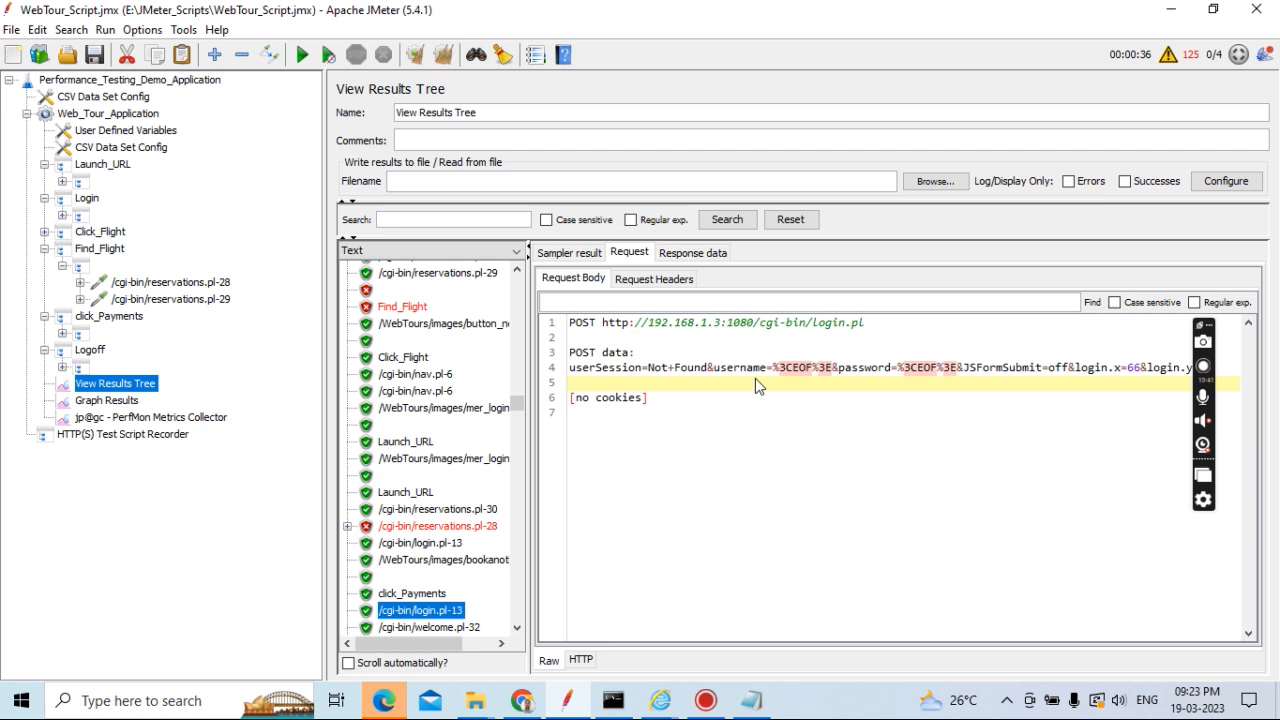
pyautogui.click(681, 255)
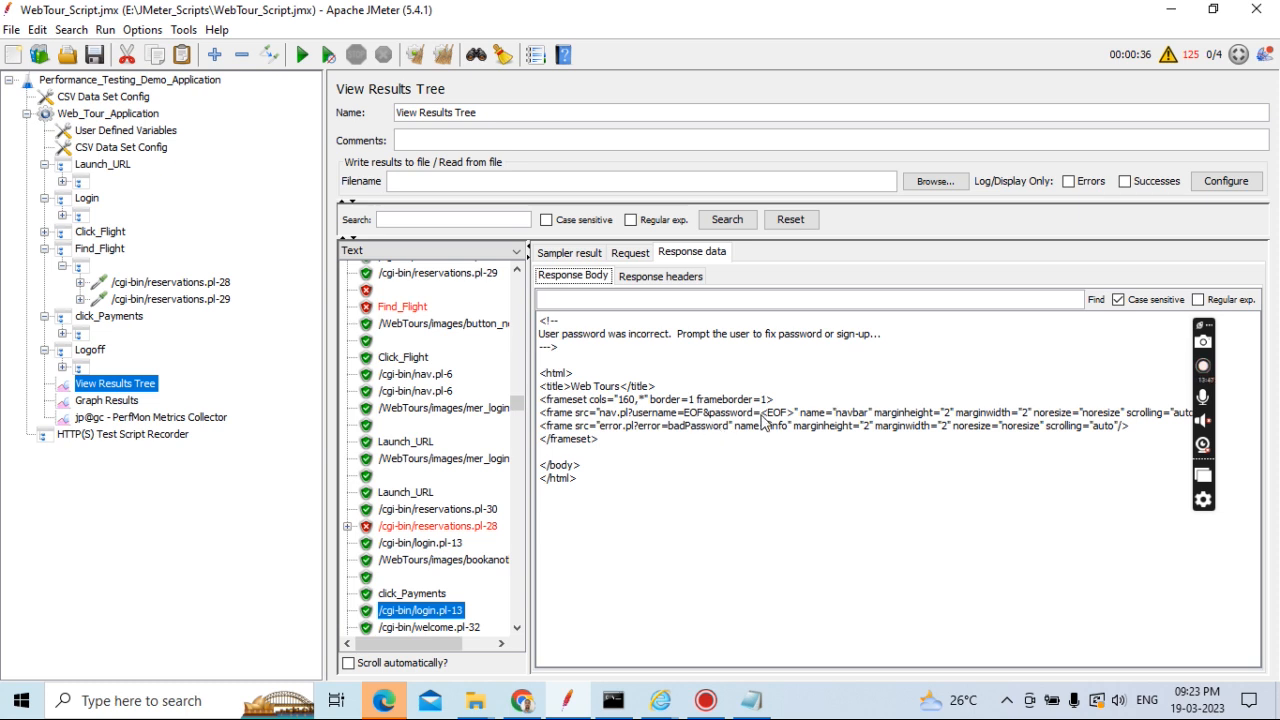
# View the /cgi-bin/login.pl-13 request body, then go through the samples past Find_Flight to /cgi-bin/reservations.pl-30 and check its POST data
pyautogui.click(629, 252)
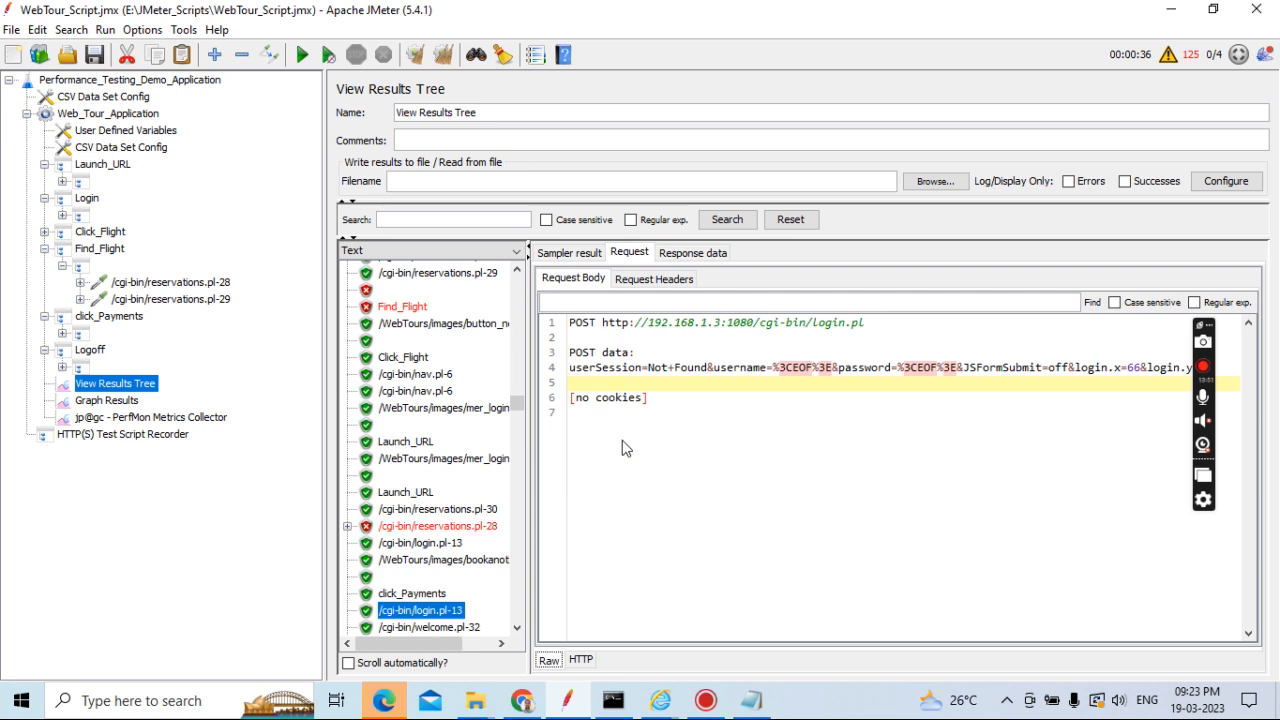
pyautogui.click(433, 592)
pyautogui.press('Down')
pyautogui.press('Down')
pyautogui.press('Down')
pyautogui.press('Down')
pyautogui.press('Down')
pyautogui.press('Down')
pyautogui.press('Down')
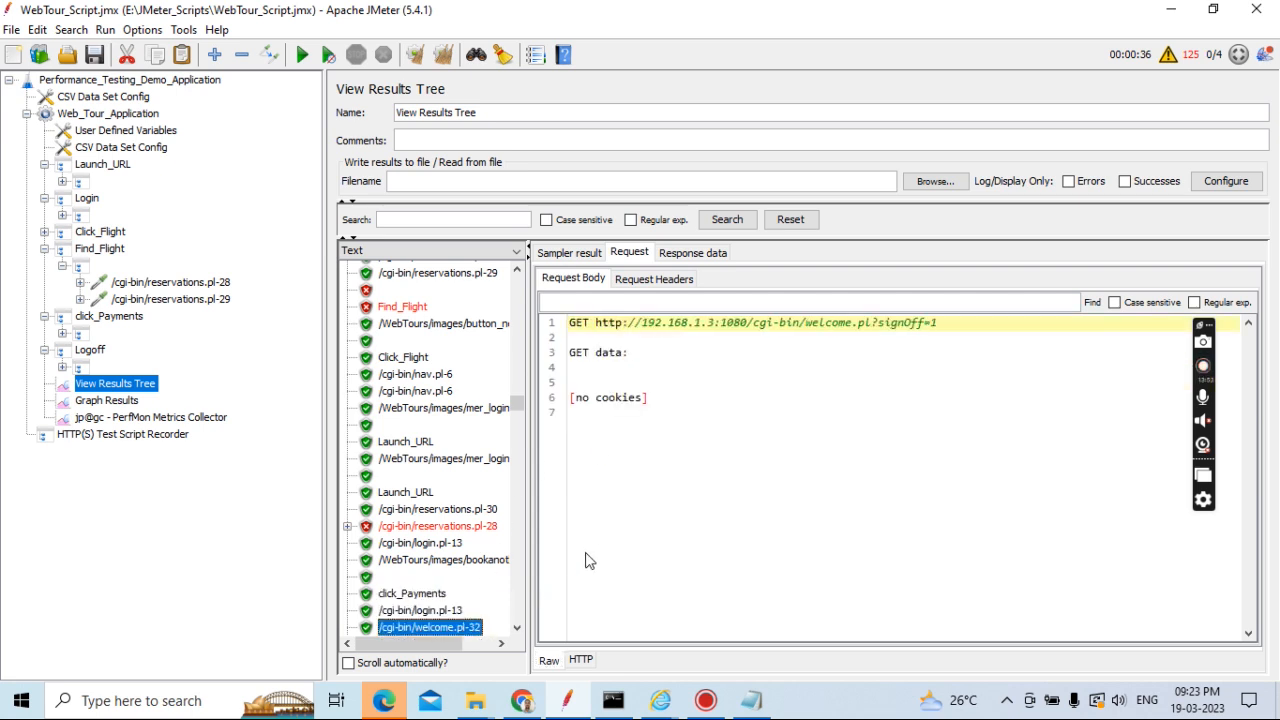
pyautogui.press('Down')
pyautogui.press('Down')
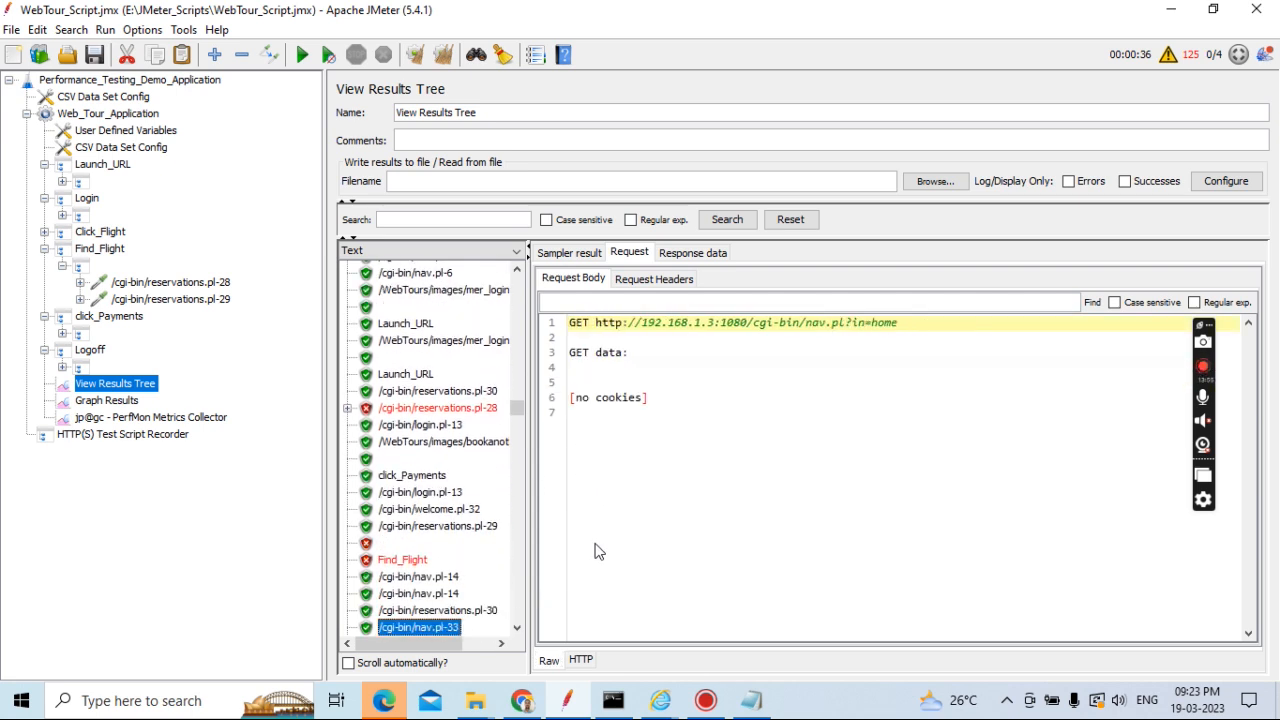
pyautogui.press('Up')
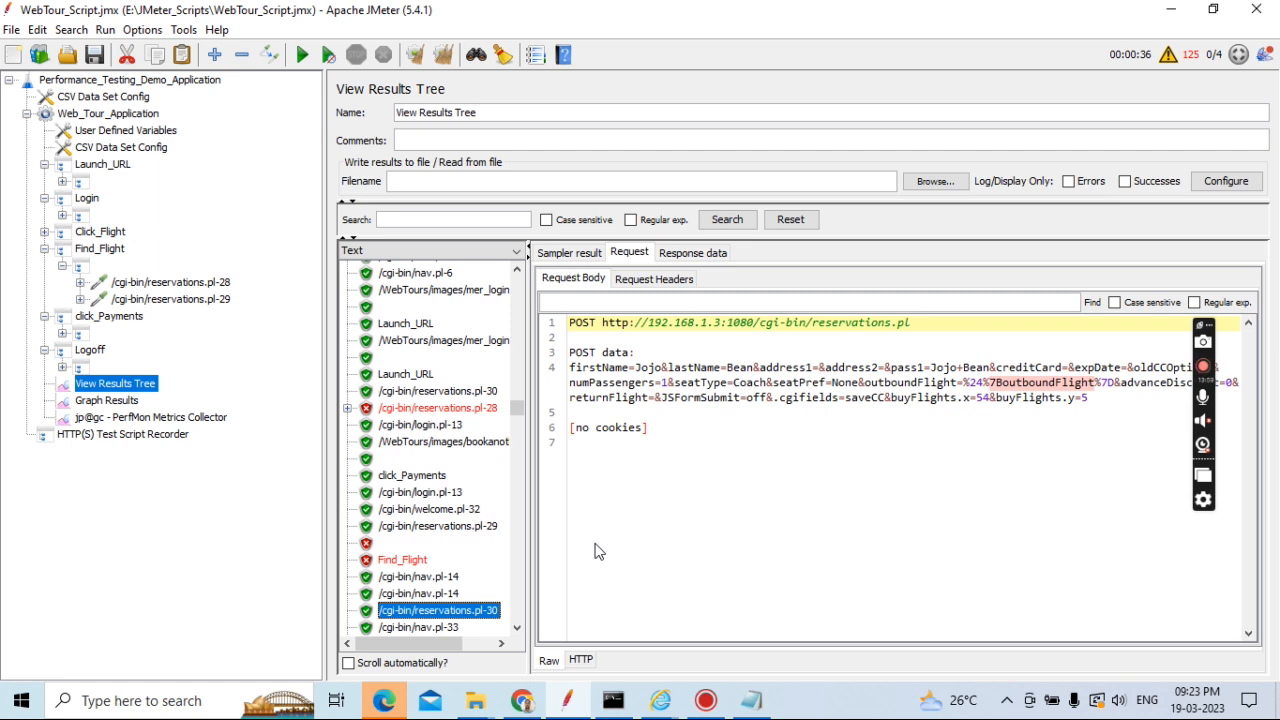
# Go through the request bodies from /cgi-bin/nav.pl-33 past Logoff to the /cgi-bin/login.pl-15 following click_Payments
pyautogui.press('Down')
pyautogui.press('Down')
pyautogui.press('Down')
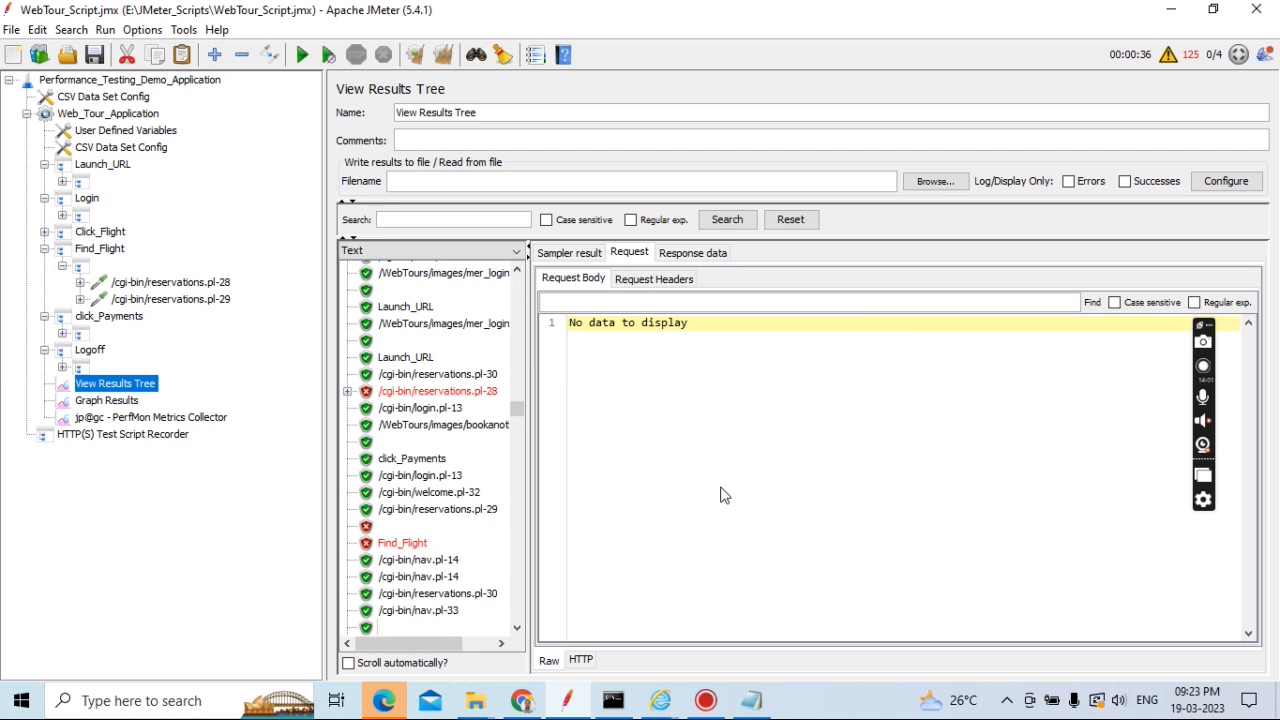
pyautogui.press('Down')
pyautogui.press('Down')
pyautogui.press('Down')
pyautogui.press('Down')
pyautogui.press('Down')
pyautogui.press('Down')
pyautogui.press('Down')
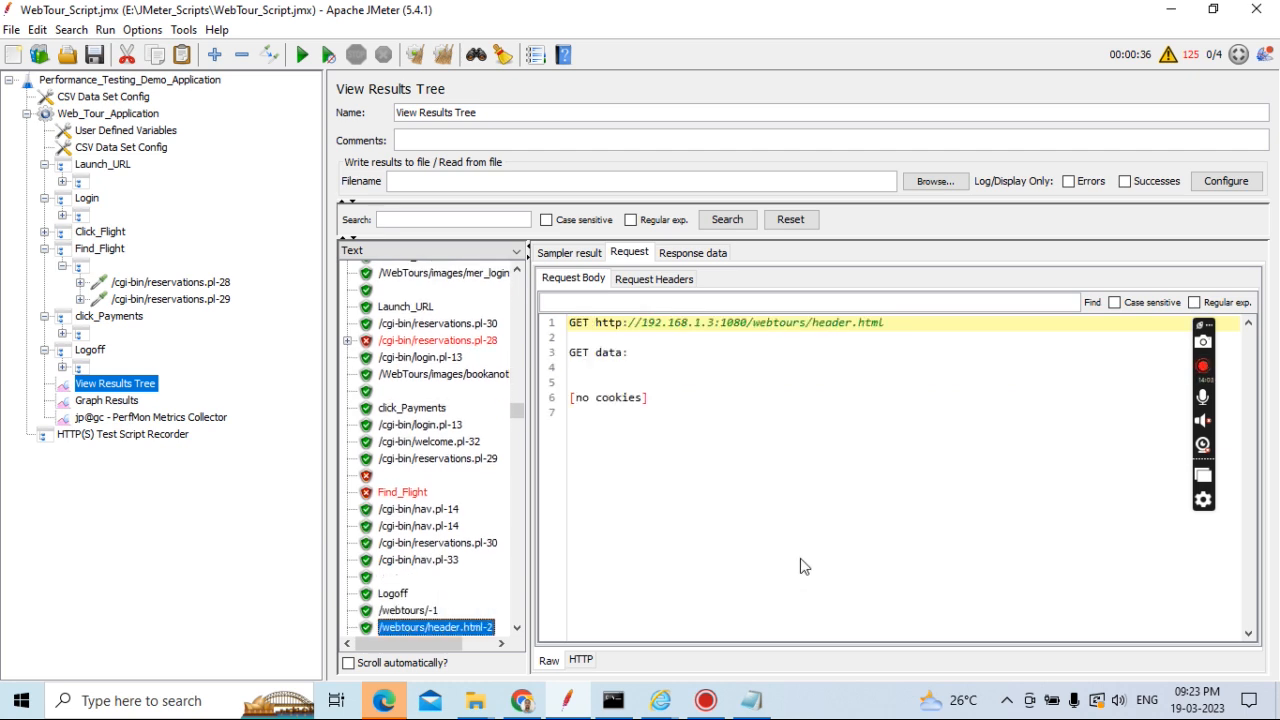
pyautogui.press('Down')
pyautogui.press('Down')
pyautogui.press('Down')
pyautogui.press('Down')
pyautogui.press('Down')
pyautogui.press('Down')
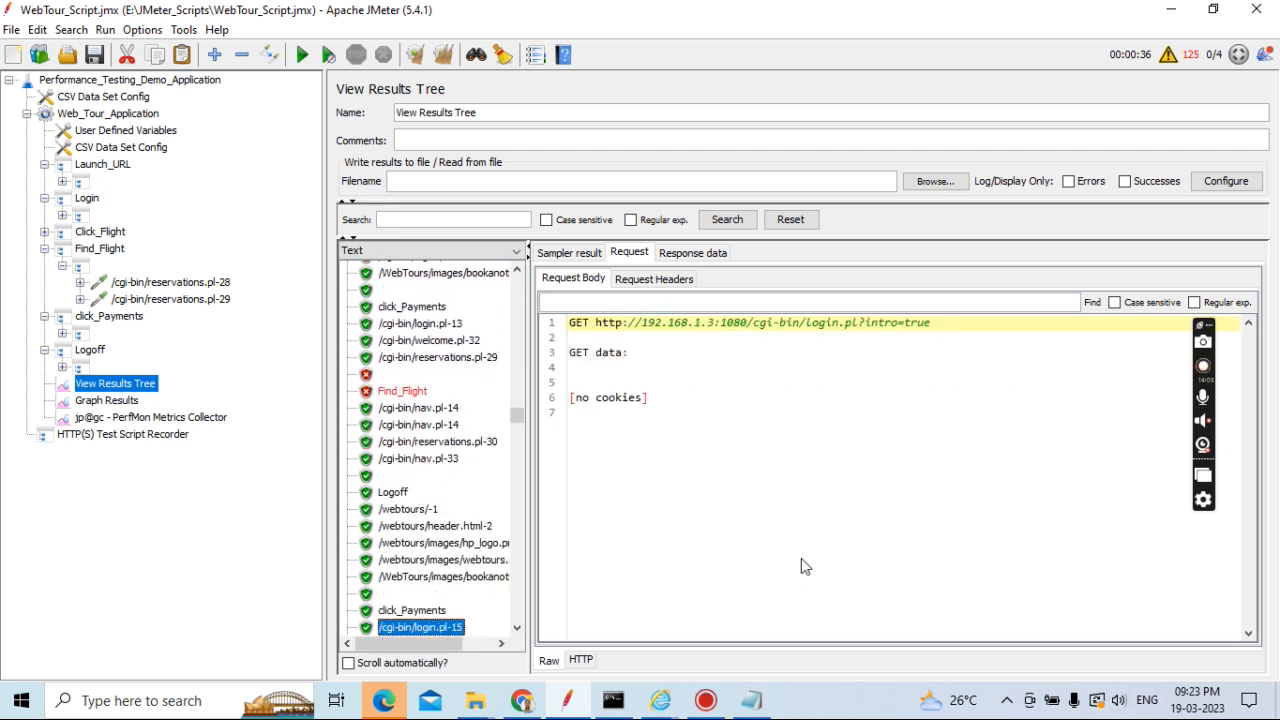
# Examine the request bodies of the Login image samples and the welcome.pl and home.html-7 samples, up to the following /cgi-bin/nav.pl-33
pyautogui.press('Down')
pyautogui.press('Down')
pyautogui.press('Down')
pyautogui.press('Down')
pyautogui.press('Down')
pyautogui.press('Down')
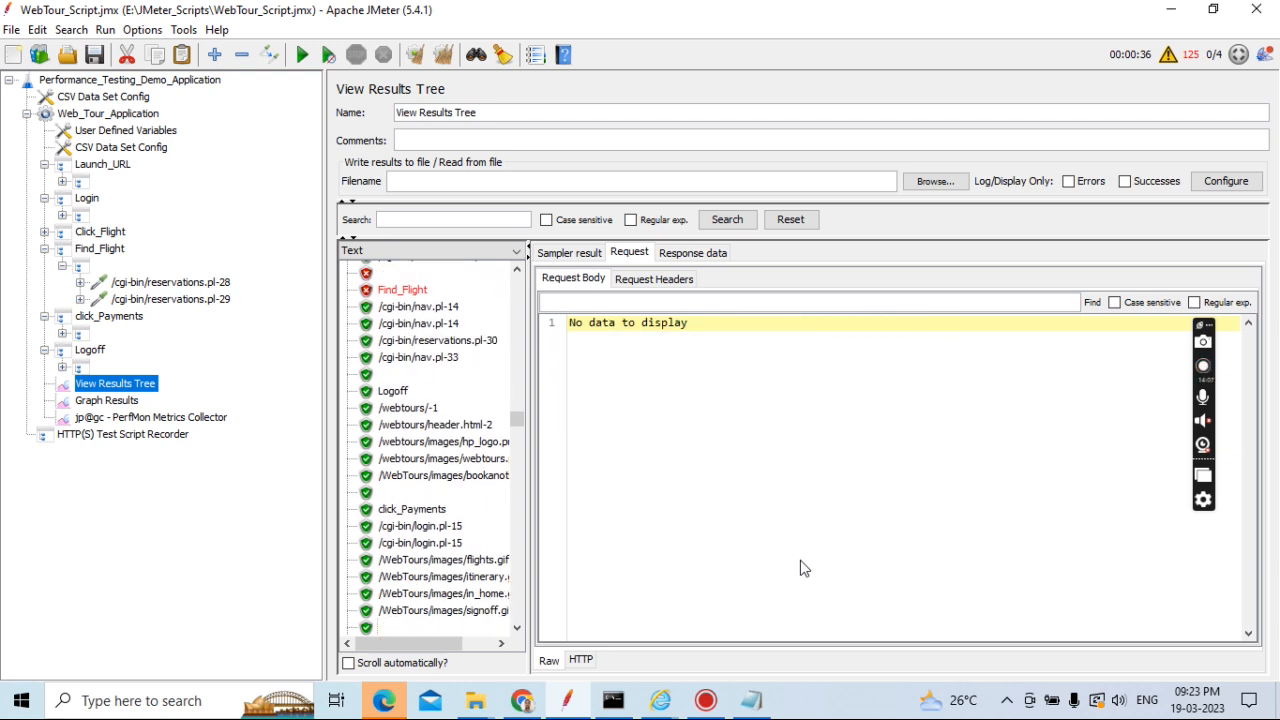
pyautogui.press('Down')
pyautogui.press('Down')
pyautogui.press('Down')
pyautogui.press('Down')
pyautogui.press('Down')
pyautogui.press('Down')
pyautogui.press('Down')
pyautogui.press('Down')
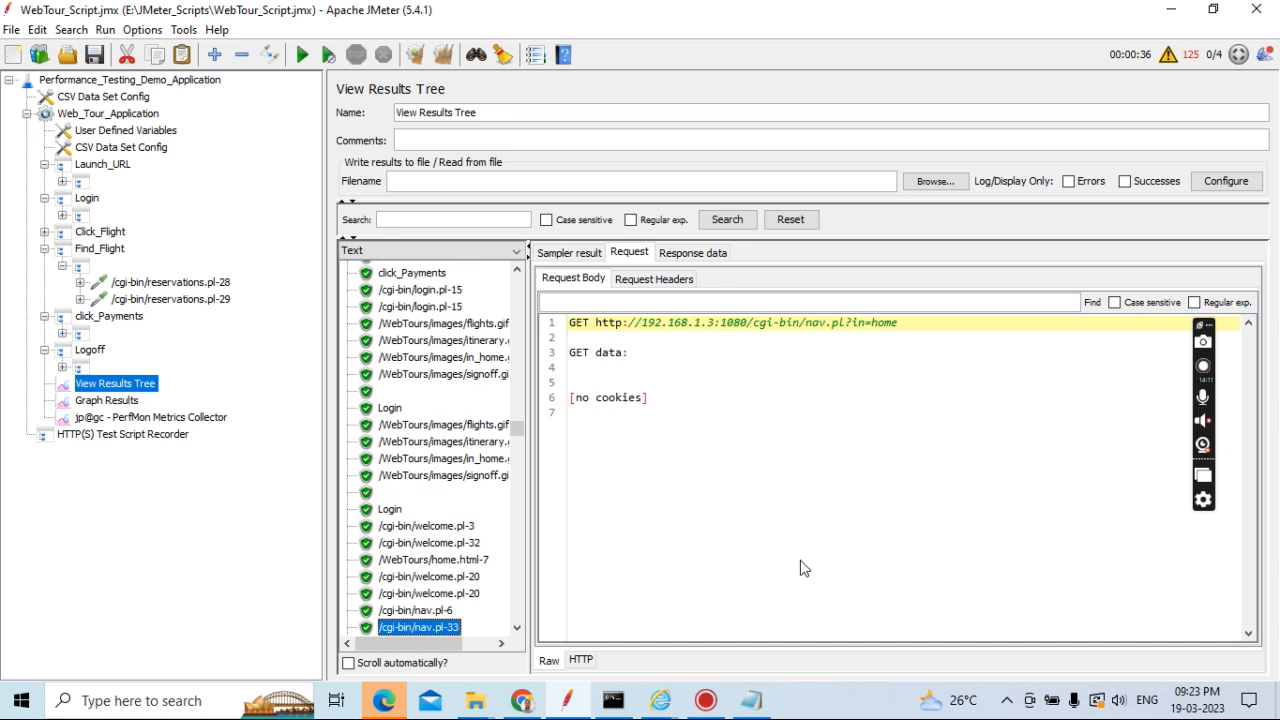
# Go through the request bodies from the Logoff sample past Launch_URL and the nav.pl-21 samples to /WebTours/home.html-7
pyautogui.press('Down')
pyautogui.press('Down')
pyautogui.press('Down')
pyautogui.press('Down')
pyautogui.press('Down')
pyautogui.press('Down')
pyautogui.press('Down')
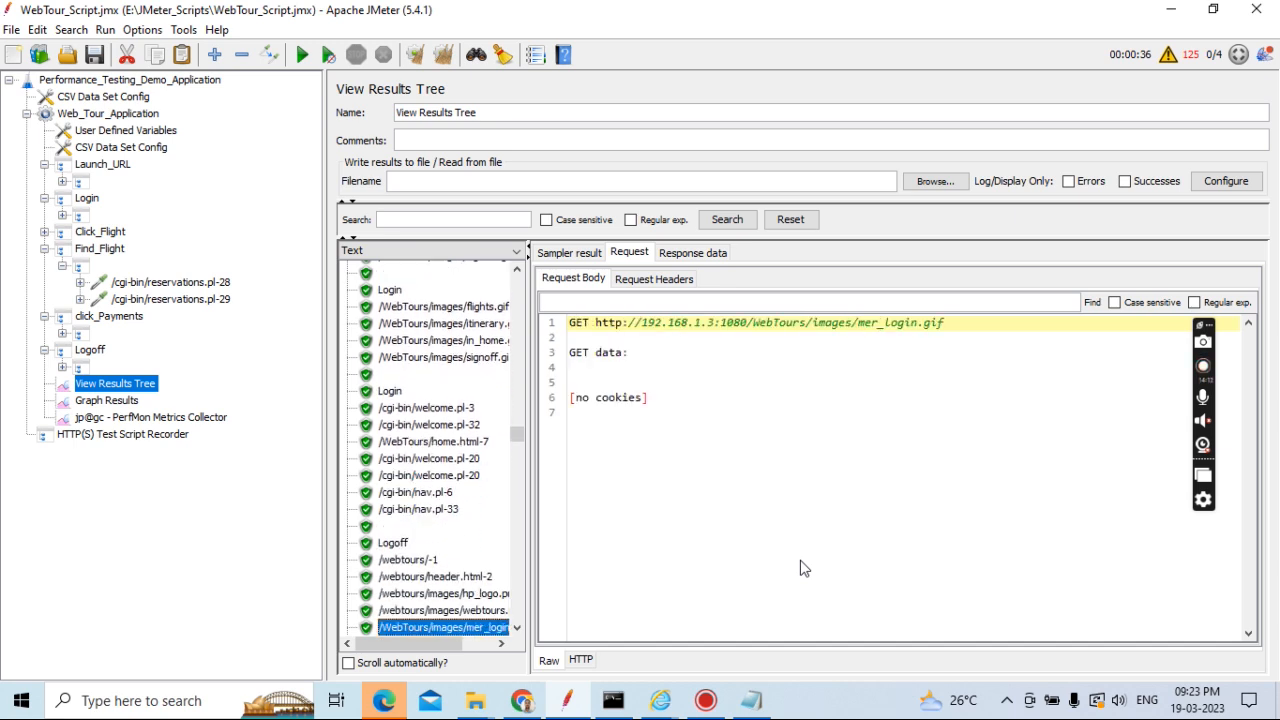
pyautogui.press('Down')
pyautogui.press('Down')
pyautogui.press('Down')
pyautogui.press('Down')
pyautogui.press('Down')
pyautogui.press('Down')
pyautogui.press('Down')
pyautogui.press('Down')
pyautogui.press('Down')
pyautogui.press('Down')
pyautogui.press('Down')
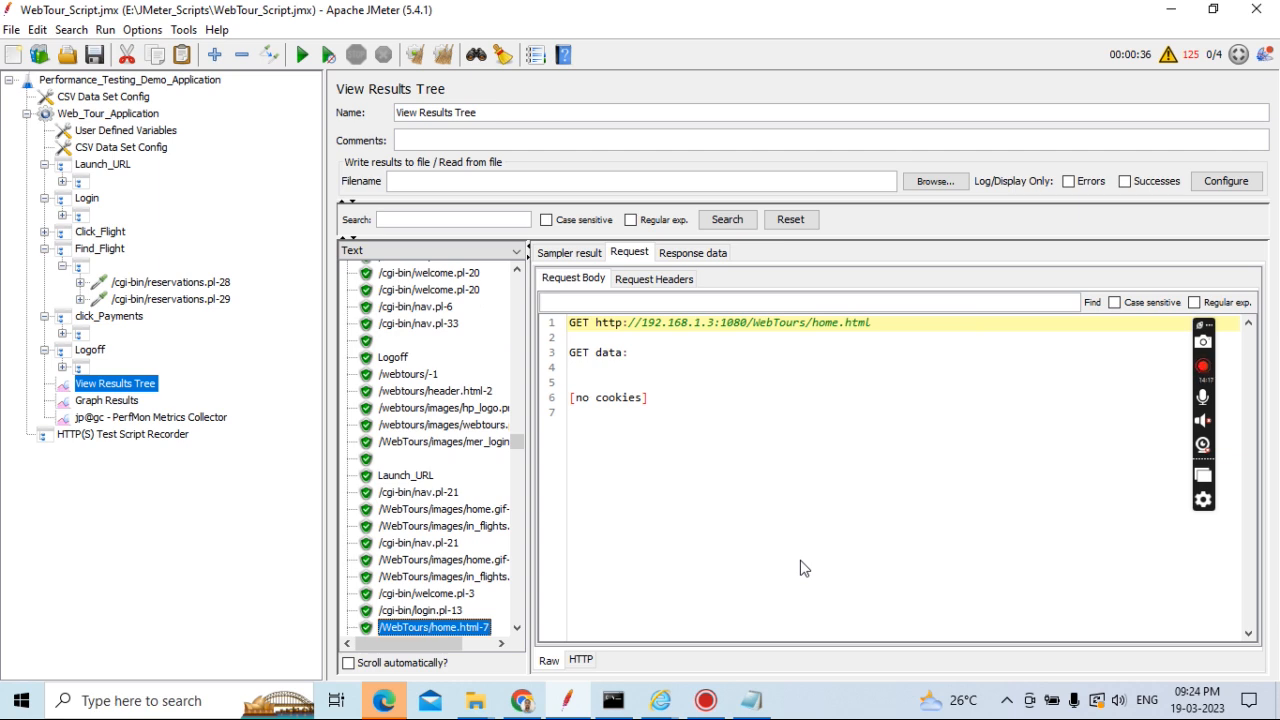
# Continue through the two Click_Flight groups and Launch_URL to the failed /cgi-bin/reservations.pl-28 and check its depart parameter
pyautogui.moveTo(522, 702)
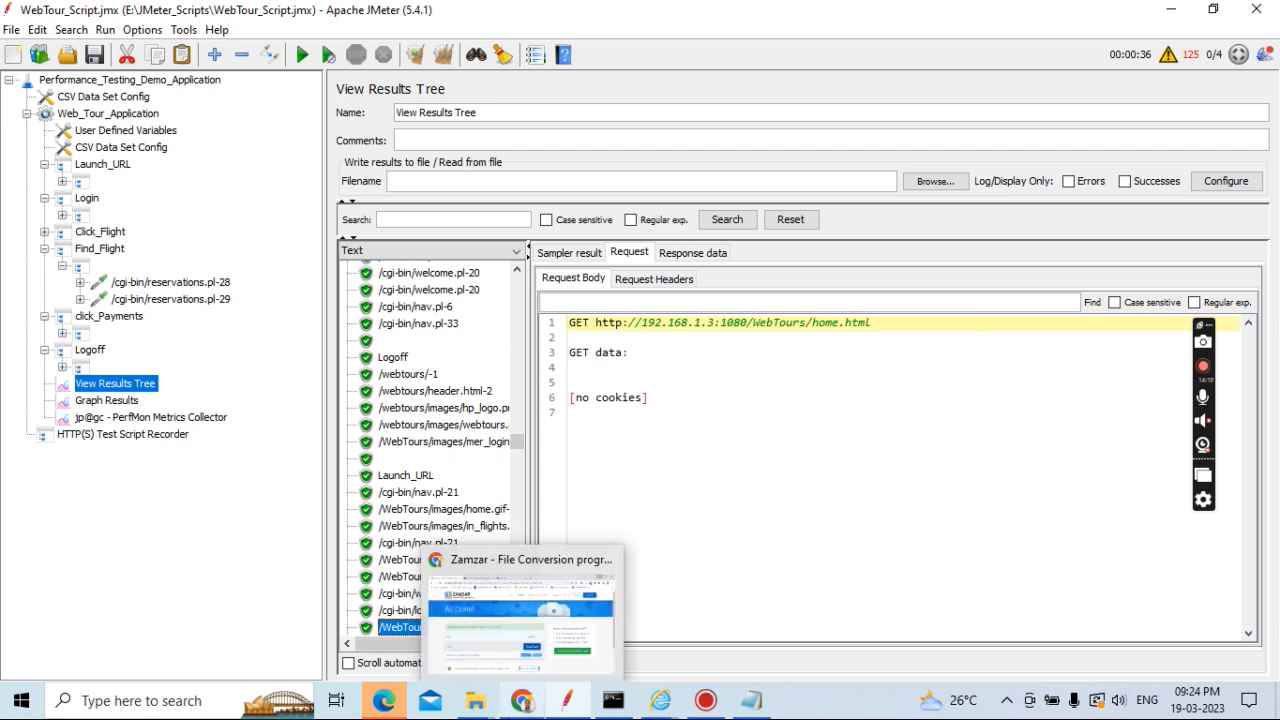
pyautogui.press('Down')
pyautogui.press('Down')
pyautogui.press('Down')
pyautogui.press('Down')
pyautogui.press('Down')
pyautogui.press('Down')
pyautogui.press('Down')
pyautogui.press('Down')
pyautogui.press('Down')
pyautogui.press('Down')
pyautogui.press('Down')
pyautogui.press('Down')
pyautogui.press('Down')
pyautogui.press('Down')
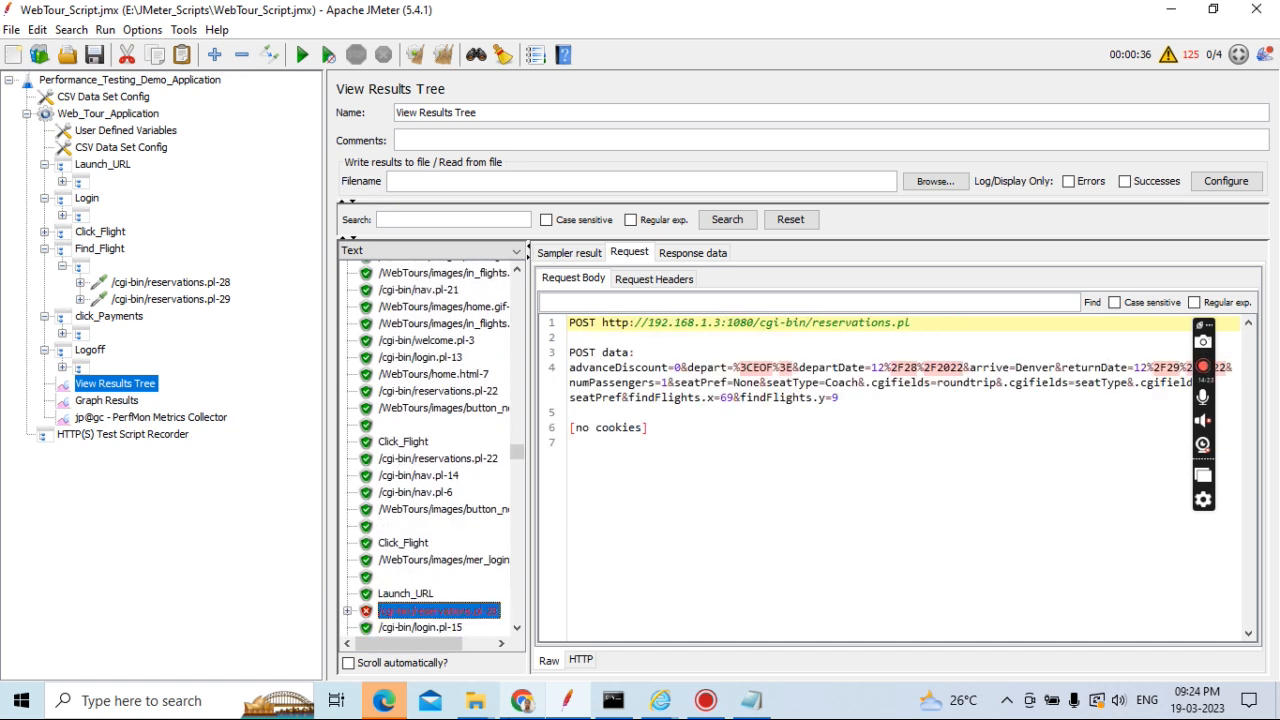
# Go past the Login samples to the following /cgi-bin/login.pl-13 and check the username and password parameters in its POST data
pyautogui.press('Down')
pyautogui.press('Down')
pyautogui.press('Down')
pyautogui.press('Down')
pyautogui.press('Down')
pyautogui.press('Down')
pyautogui.press('Down')
pyautogui.press('Down')
pyautogui.press('Down')
pyautogui.press('Down')
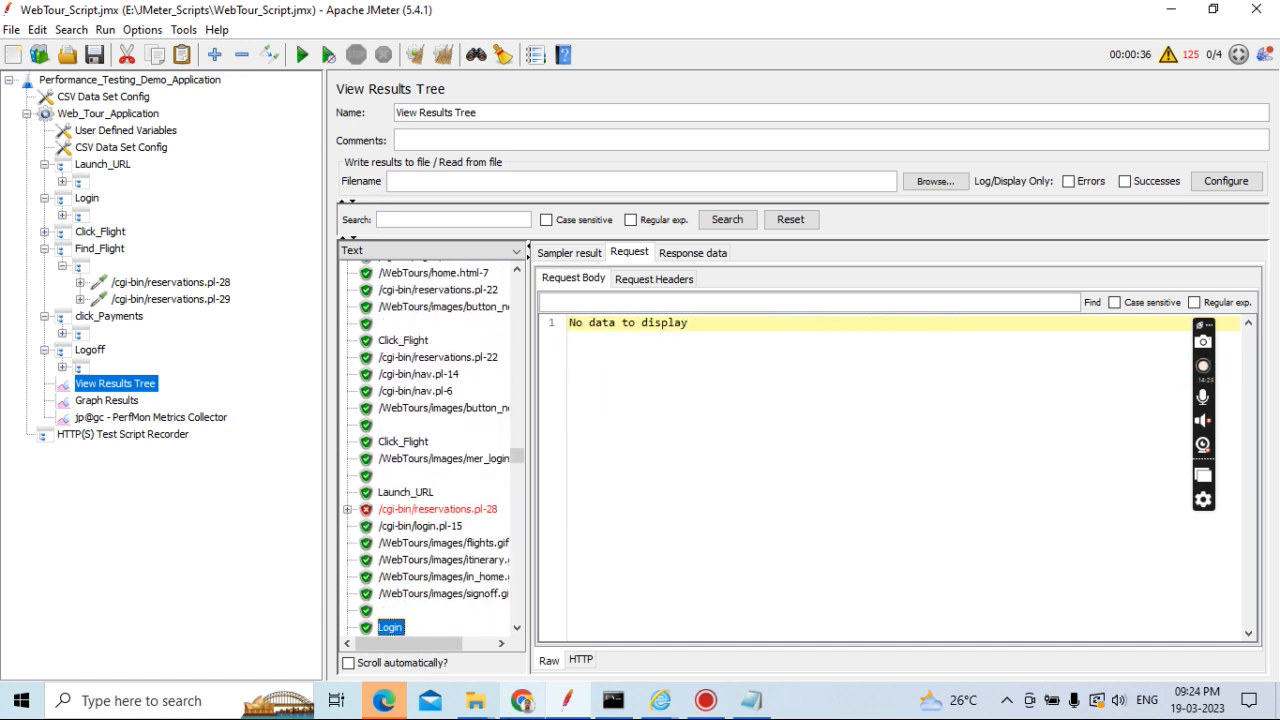
pyautogui.press('Up')
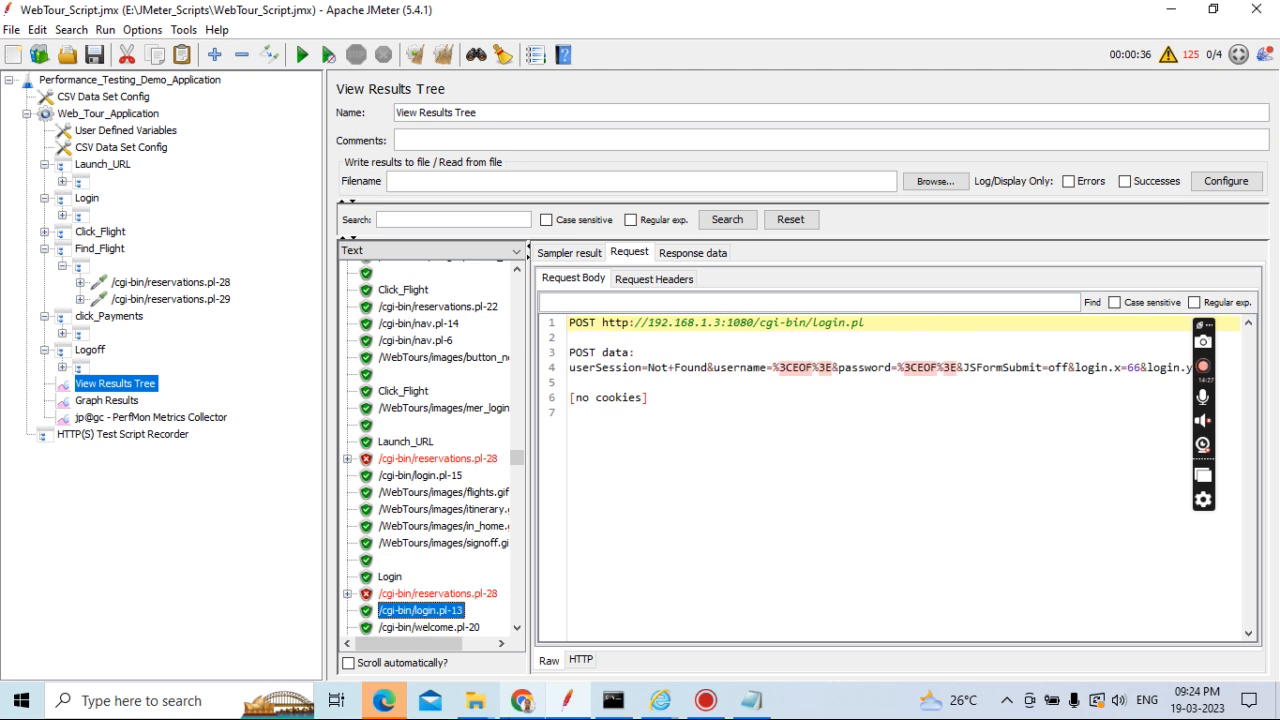
pyautogui.moveTo(487, 676)
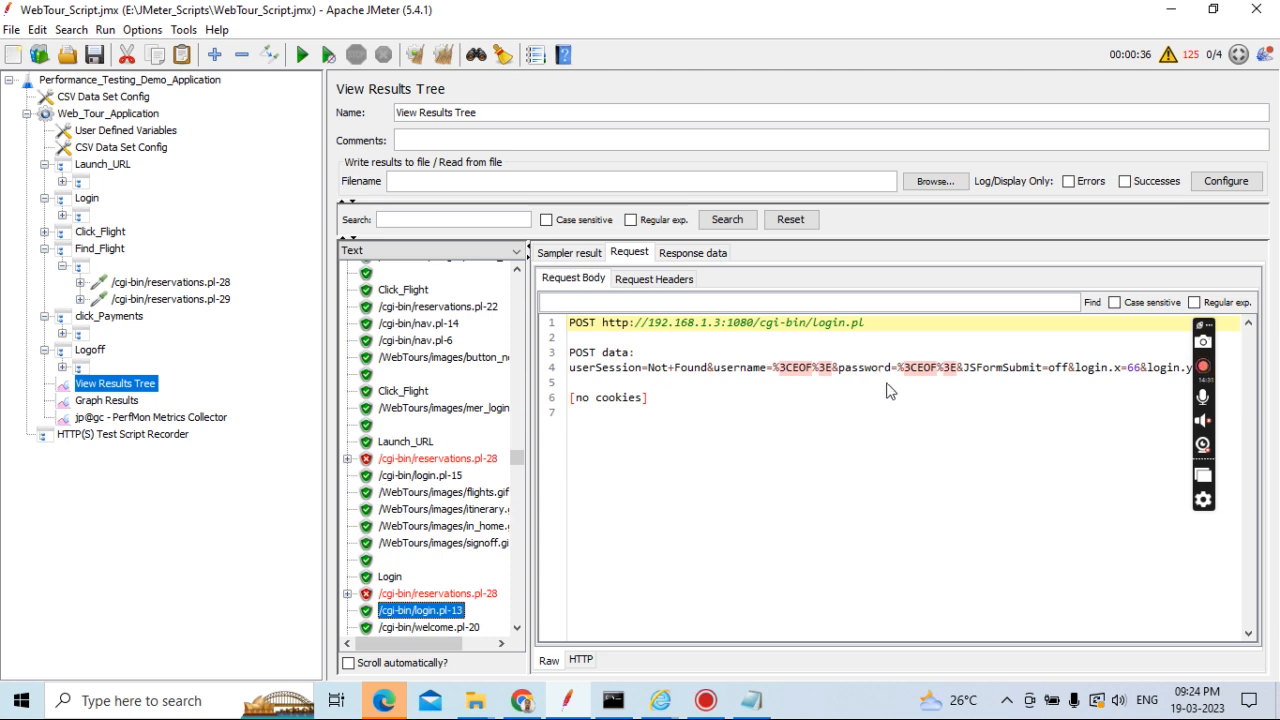
# Go through /cgi-bin/reservations.pl-29 and the two failed Find_Flight samples to /cgi-bin/reservations.pl-30 and check its POST data
pyautogui.press('Down')
pyautogui.press('Down')
pyautogui.press('Down')
pyautogui.press('Down')
pyautogui.press('Down')
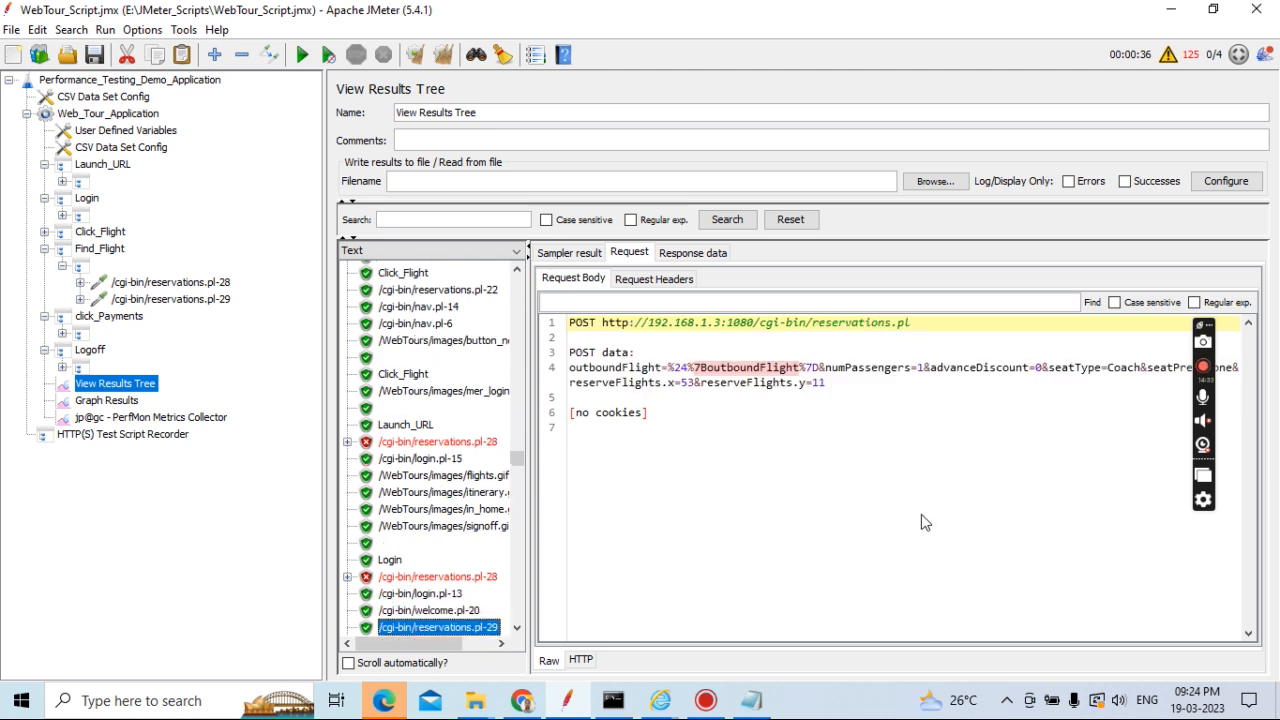
pyautogui.press('Down')
pyautogui.press('Down')
pyautogui.press('Down')
pyautogui.press('Down')
pyautogui.press('Down')
pyautogui.press('Down')
pyautogui.press('Down')
pyautogui.press('Down')
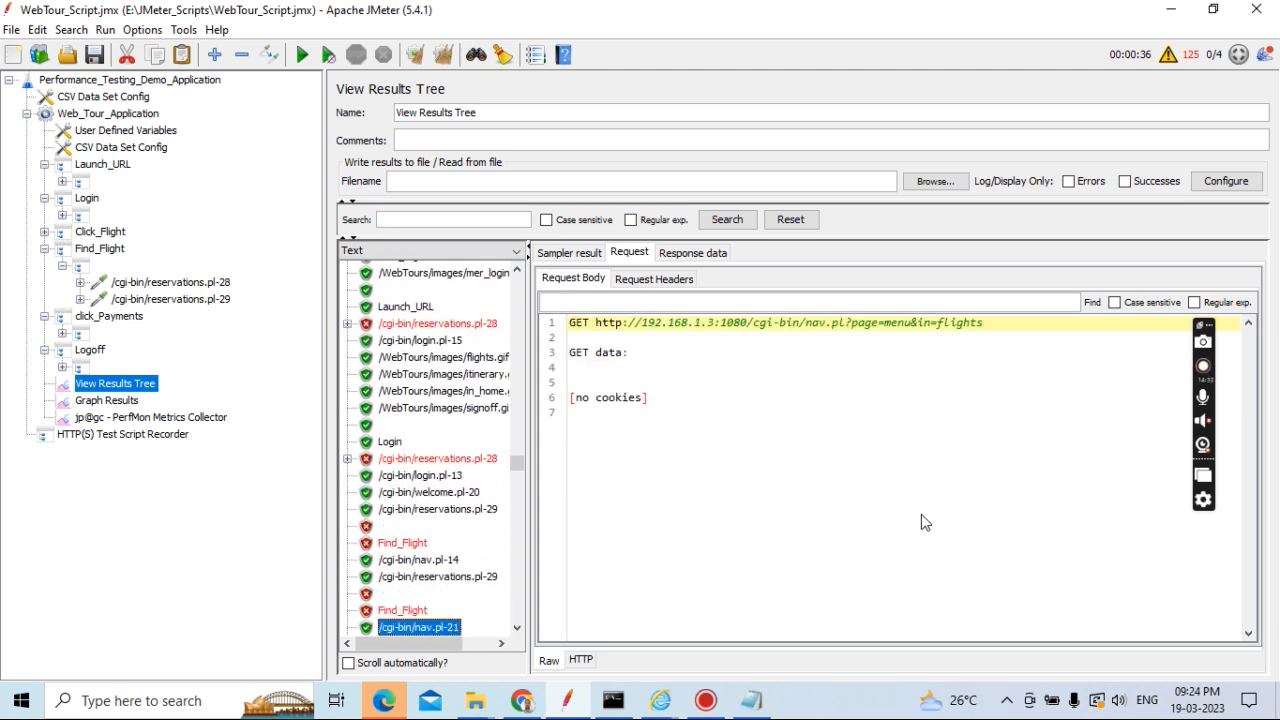
pyautogui.press('Up')
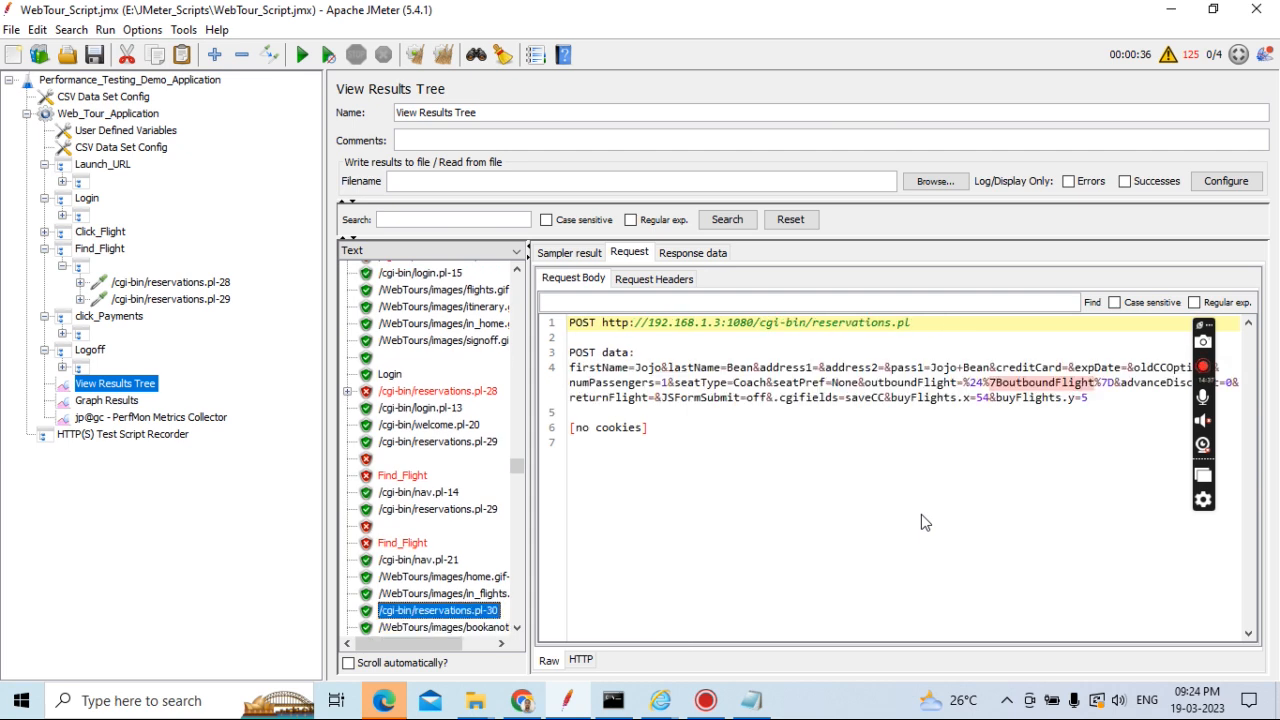
# Examine the request bodies from the bookanother image past click_Payments and /cgi-bin/login.pl-15 to the flights.gif sample
pyautogui.press('Down')
pyautogui.press('Down')
pyautogui.press('Down')
pyautogui.press('Down')
pyautogui.press('Down')
pyautogui.press('Down')
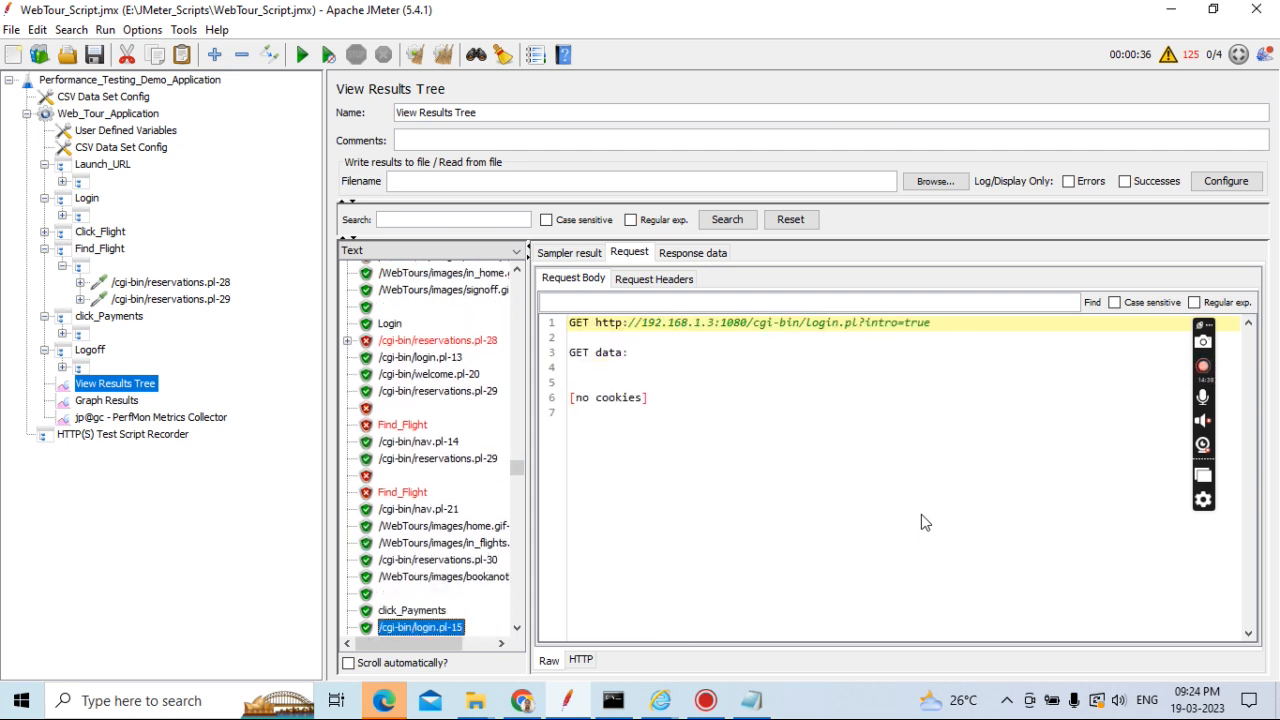
pyautogui.press('Up')
pyautogui.press('Down')
pyautogui.press('Down')
pyautogui.press('Down')
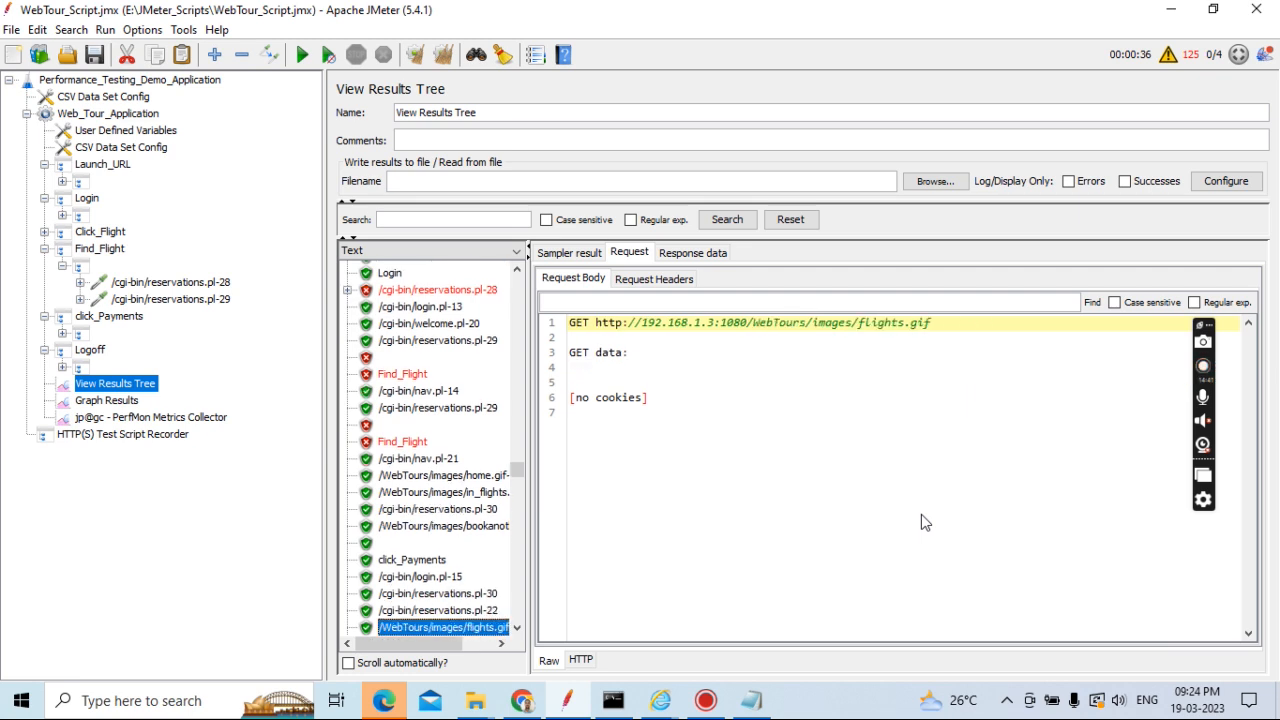
# Continue past the Login, click_Payments and Click_Flight samples to the next failed /cgi-bin/reservations.pl-28 and check its depart parameter
pyautogui.press('Down')
pyautogui.press('Down')
pyautogui.press('Down')
pyautogui.press('Down')
pyautogui.press('Down')
pyautogui.press('Down')
pyautogui.press('Down')
pyautogui.press('Down')
pyautogui.press('Down')
pyautogui.press('Down')
pyautogui.press('Down')
pyautogui.press('Down')
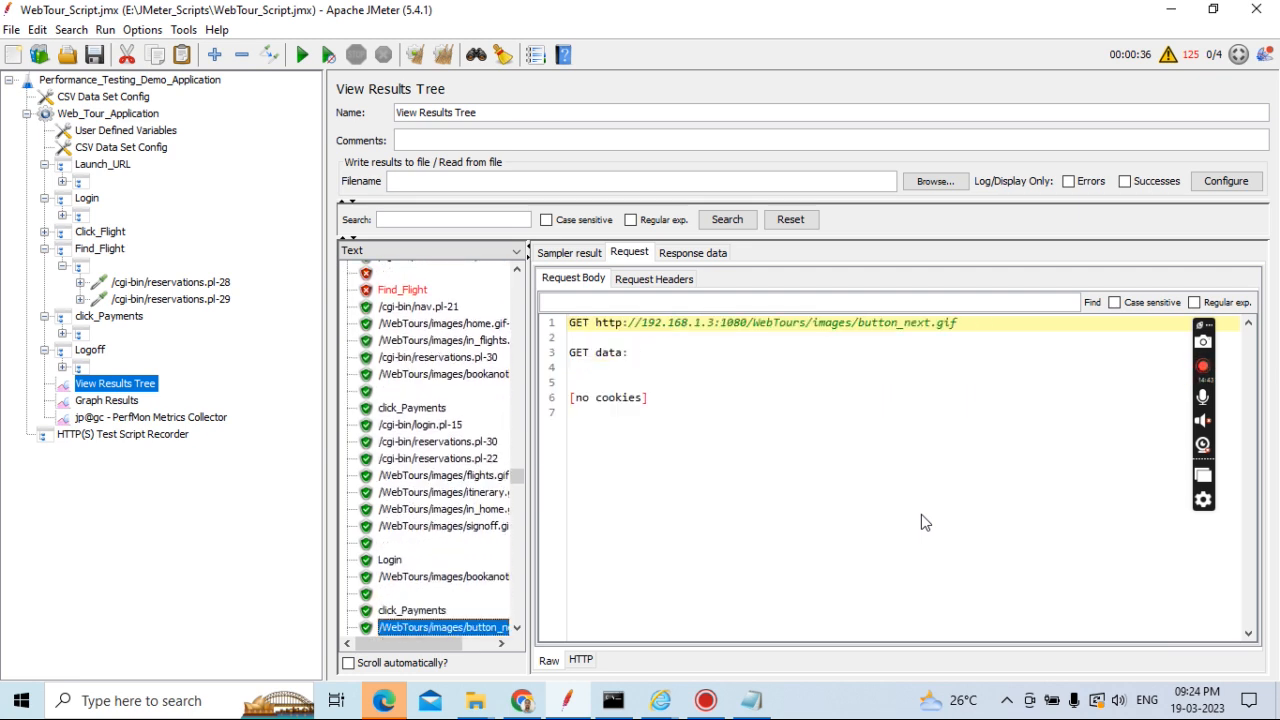
pyautogui.press('Down')
pyautogui.press('Down')
pyautogui.press('Down')
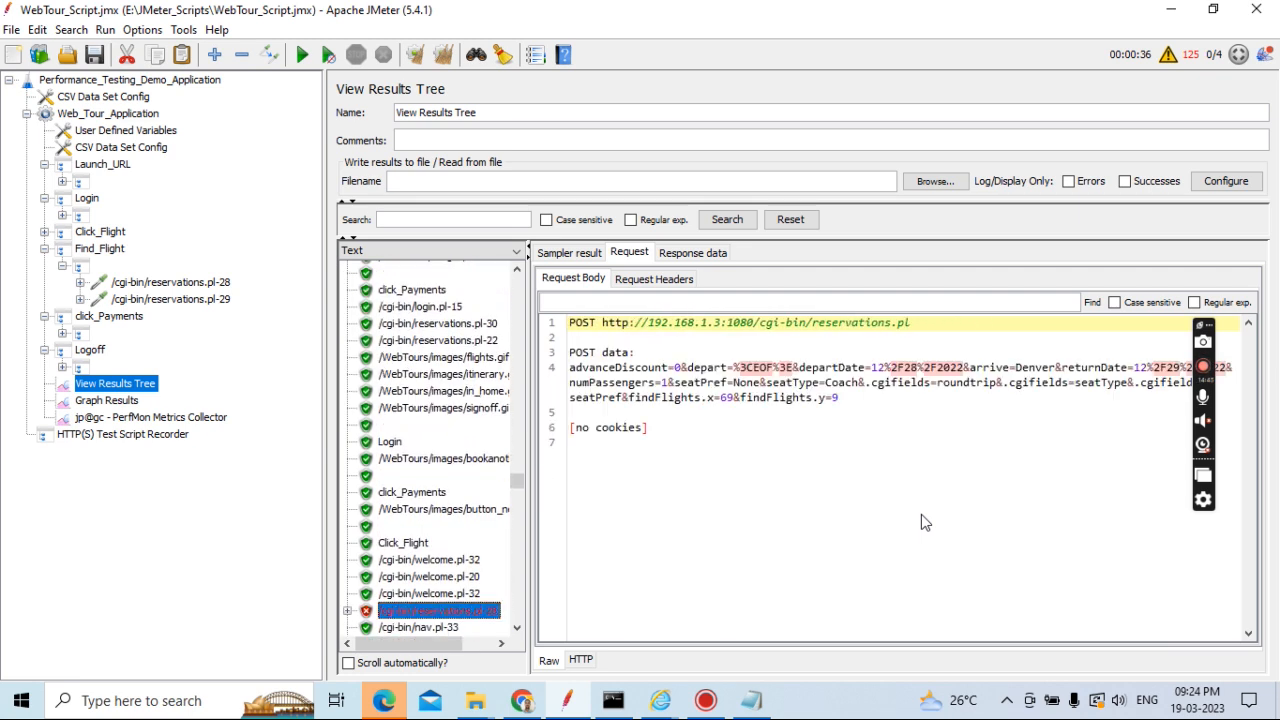
# Go through the request bodies of the two consecutive Logoff groups and their webtours samples to the home.gif sample
pyautogui.press('Down')
pyautogui.press('Down')
pyautogui.press('Down')
pyautogui.press('Down')
pyautogui.press('Down')
pyautogui.press('Down')
pyautogui.press('Down')
pyautogui.press('Down')
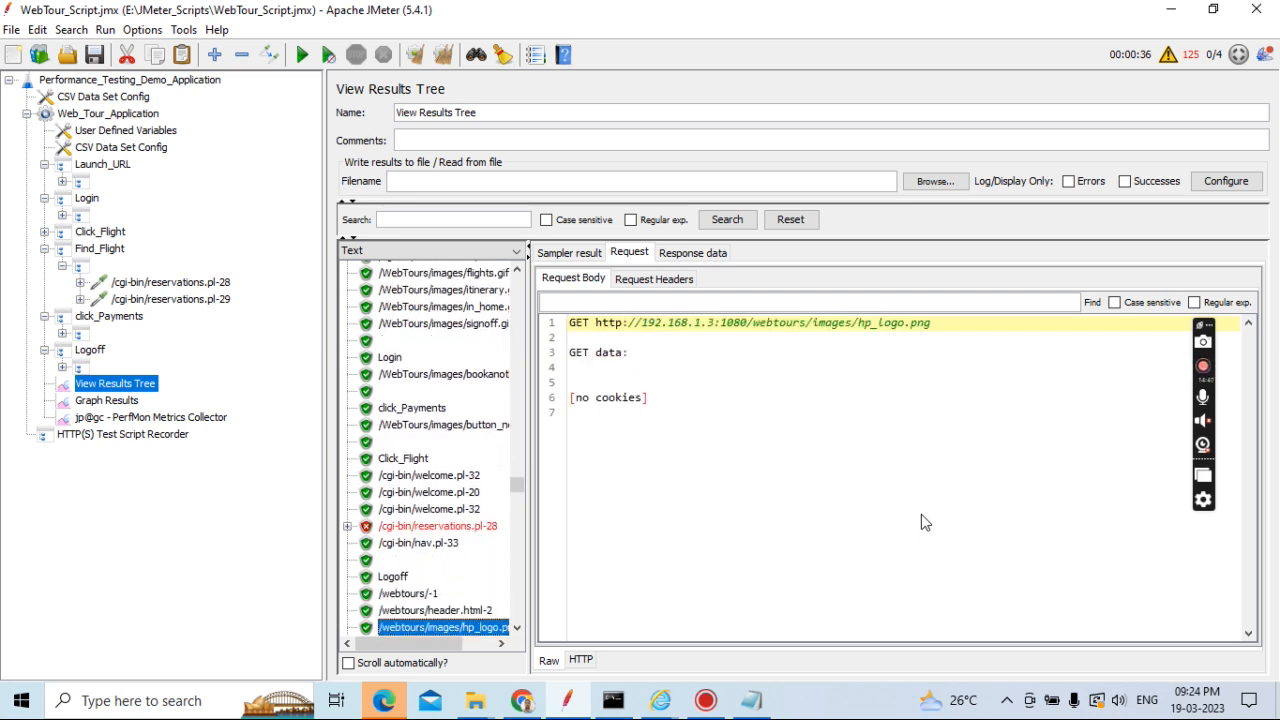
pyautogui.press('Down')
pyautogui.press('Down')
pyautogui.press('Down')
pyautogui.press('Down')
pyautogui.press('Down')
pyautogui.press('Down')
pyautogui.press('Down')
pyautogui.press('Down')
pyautogui.press('Down')
pyautogui.press('Down')
pyautogui.press('Down')
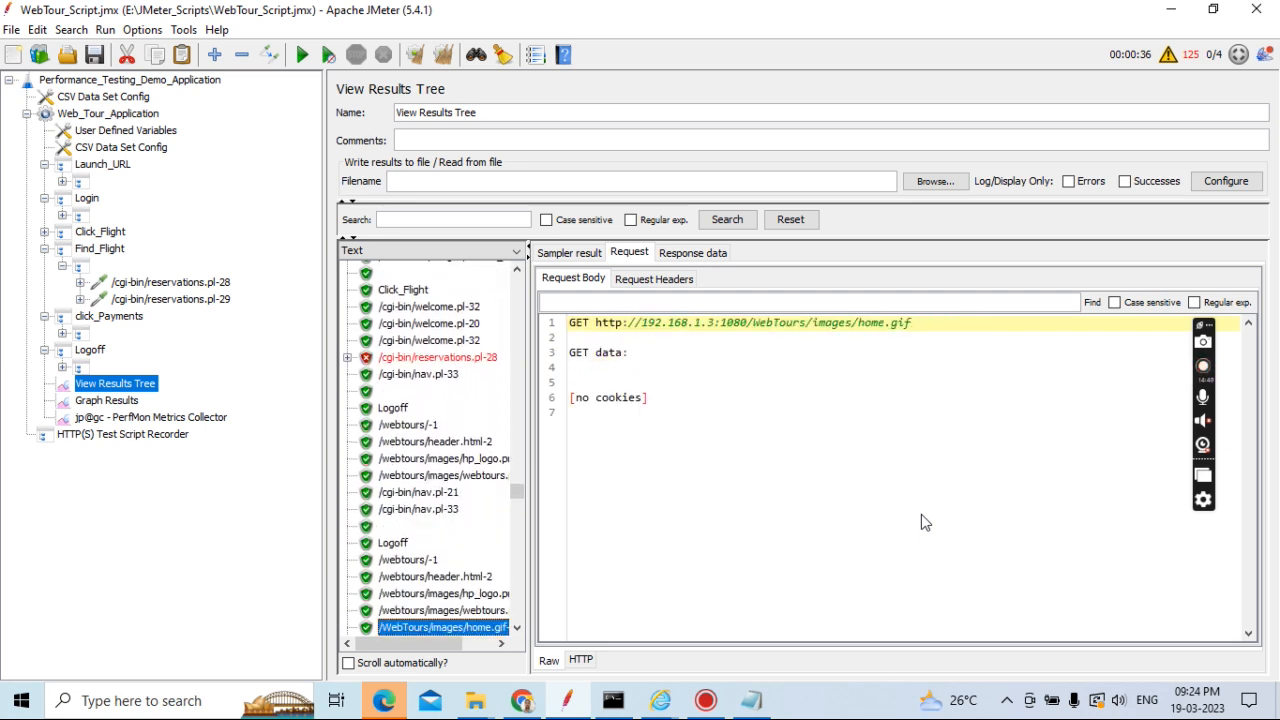
# Go through the request bodies from the in_flights image past the failed Find_Flight and welcome.pl-3 samples to the group after Click_Flight
pyautogui.press('Down')
pyautogui.press('Down')
pyautogui.press('Down')
pyautogui.press('Down')
pyautogui.press('Down')
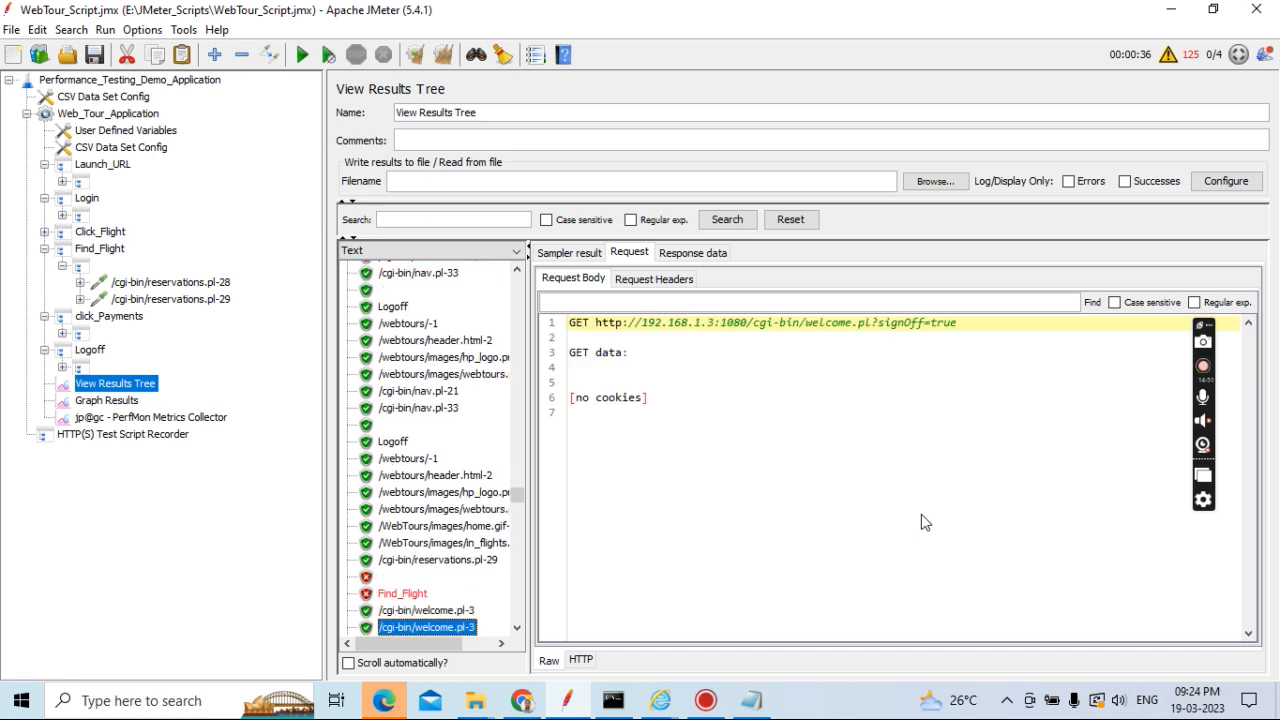
pyautogui.press('Down')
pyautogui.press('Down')
pyautogui.press('Down')
pyautogui.press('Down')
pyautogui.press('Down')
pyautogui.press('Down')
pyautogui.press('Down')
pyautogui.press('Down')
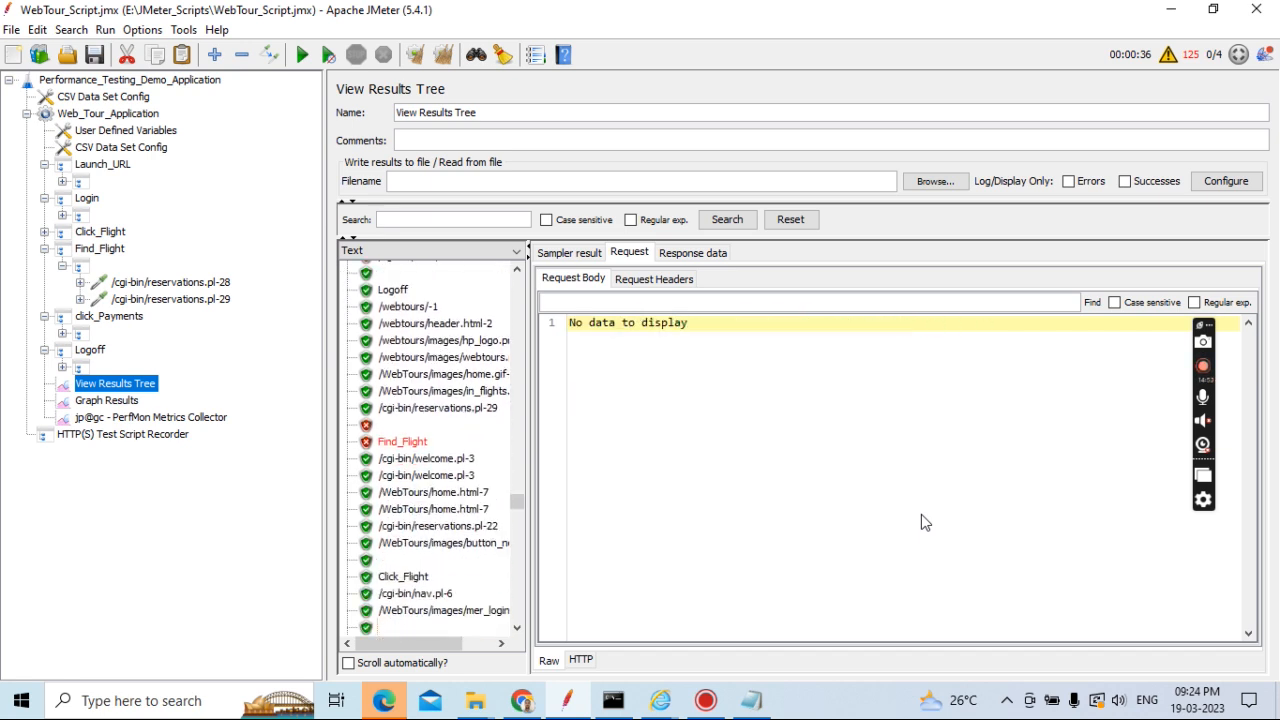
# Continue past the Launch_URL samples to /cgi-bin/login.pl-13 and check the username and password parameters in its POST data and its response body
pyautogui.press('Down')
pyautogui.press('Down')
pyautogui.press('Down')
pyautogui.press('Down')
pyautogui.press('Down')
pyautogui.press('Down')
pyautogui.press('Down')
pyautogui.press('Down')
pyautogui.press('Down')
pyautogui.press('Down')
pyautogui.press('Down')
pyautogui.press('Up')
pyautogui.press('Up')
pyautogui.press('Up')
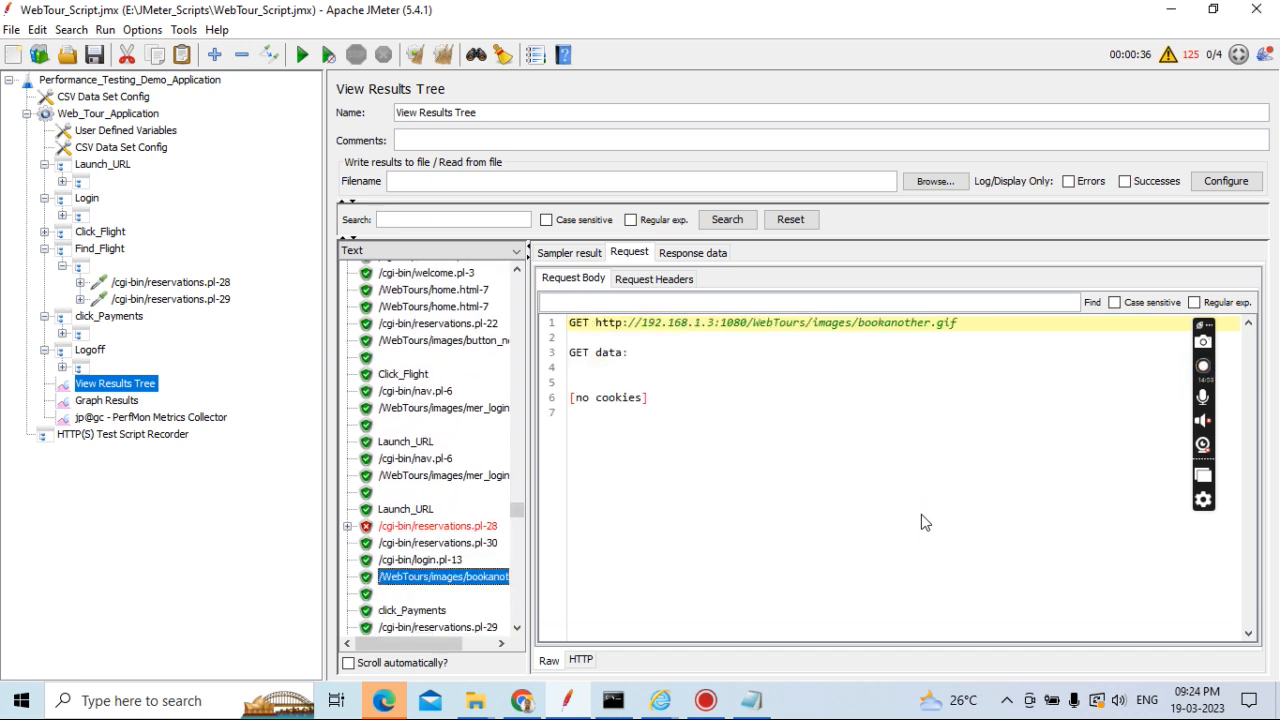
pyautogui.press('Up')
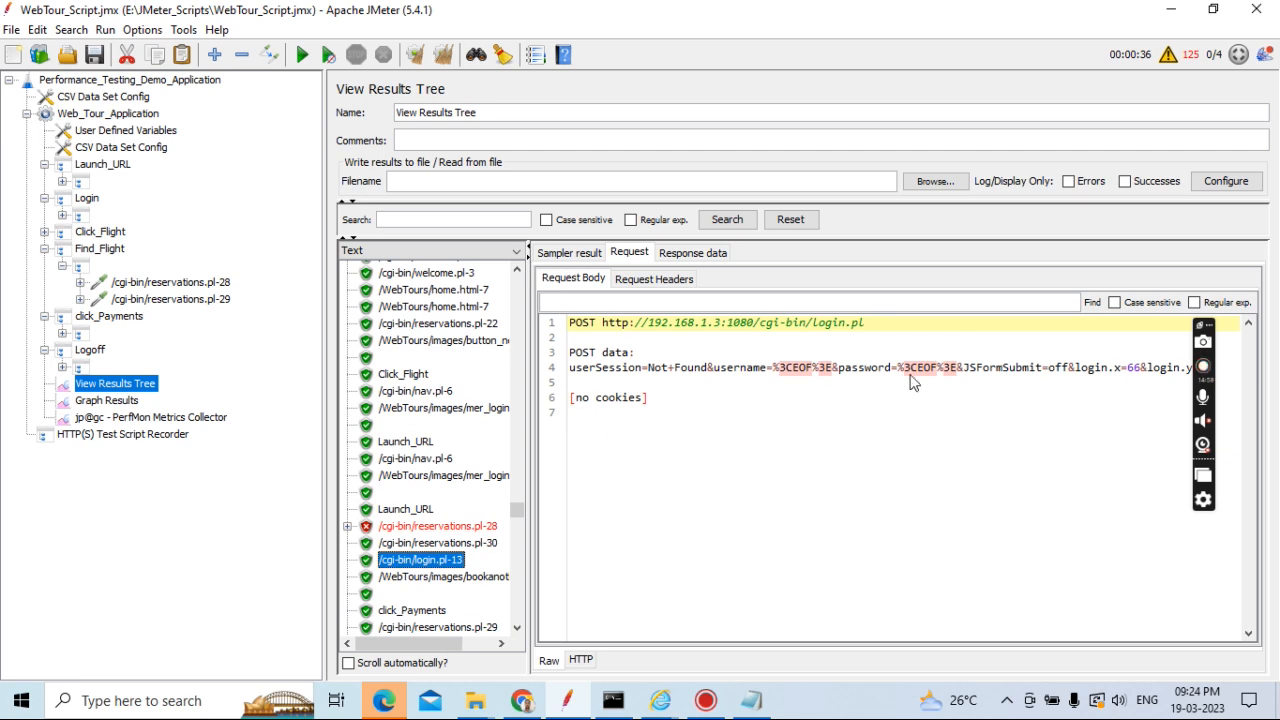
pyautogui.click(686, 252)
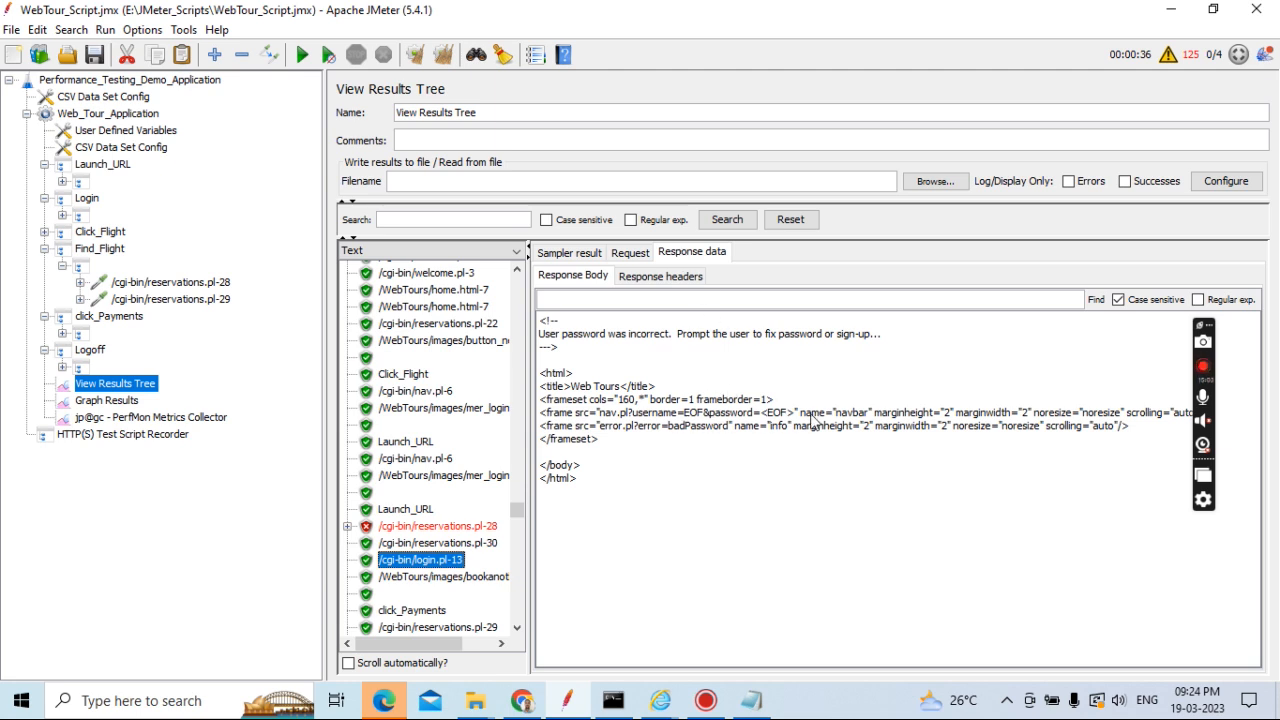
pyautogui.click(639, 259)
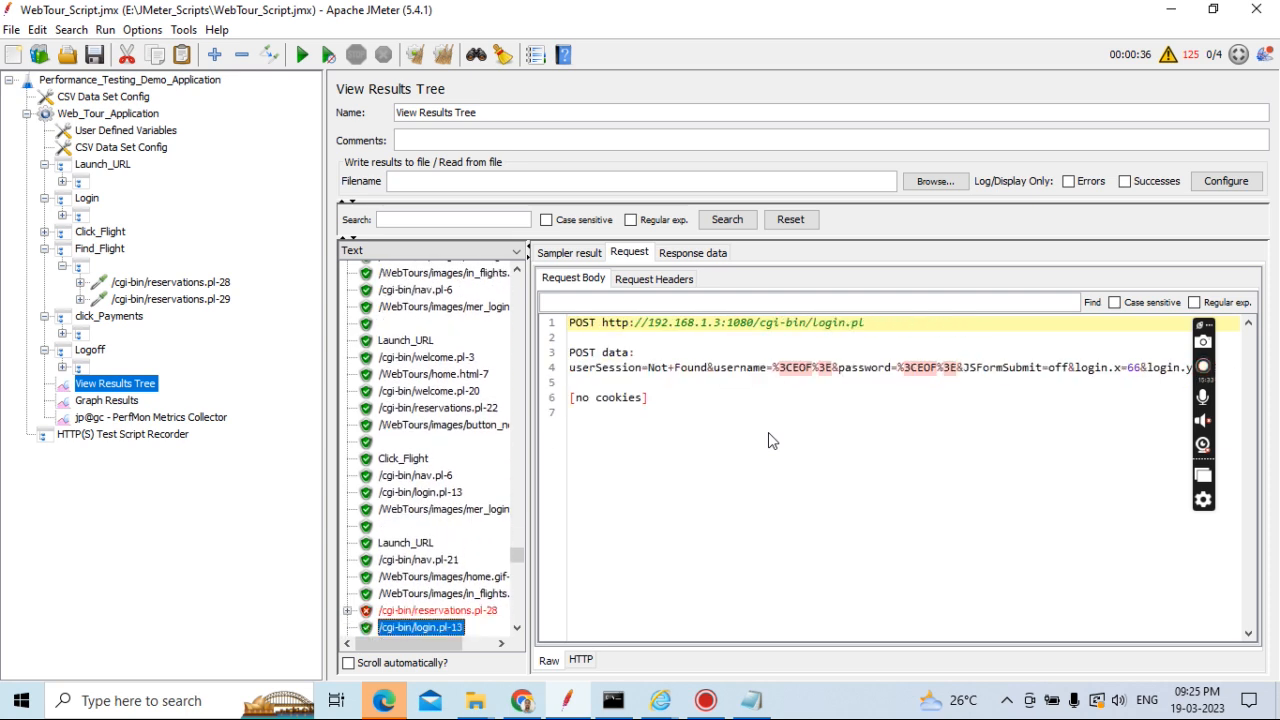
# Go through the request bodies after the next /cgi-bin/login.pl-13, past Click_Flight and the failed Find_Flight samples, to /cgi-bin/login.pl-15
pyautogui.press('Up')
pyautogui.press('Down')
pyautogui.press('Down')
pyautogui.press('Down')
pyautogui.press('Down')
pyautogui.press('Down')
pyautogui.press('Down')
pyautogui.press('Down')
pyautogui.press('Down')
pyautogui.press('Down')
pyautogui.press('Down')
pyautogui.press('Down')
pyautogui.press('Down')
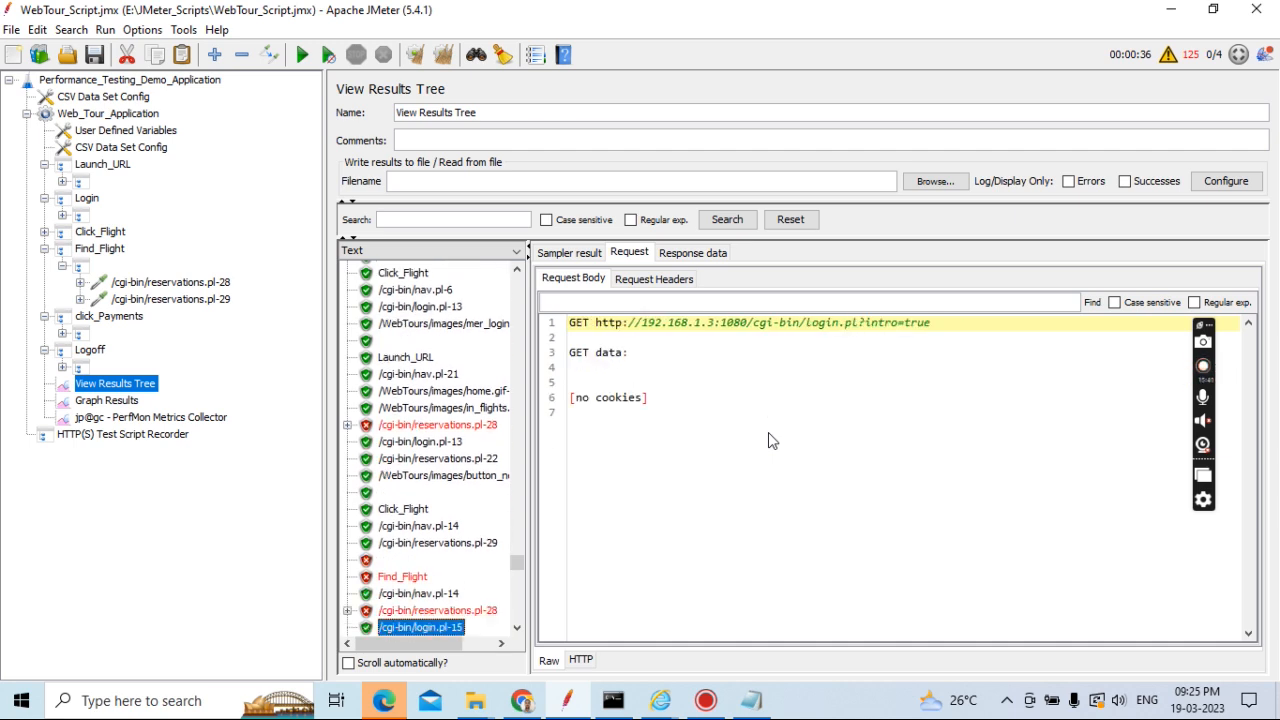
# Examine the request bodies of the Login image samples and the click_Payments group up to the next /cgi-bin/login.pl-15
pyautogui.press('Up')
pyautogui.press('Down')
pyautogui.press('Down')
pyautogui.press('Down')
pyautogui.press('Down')
pyautogui.press('Down')
pyautogui.press('Down')
pyautogui.press('Down')
pyautogui.press('Down')
pyautogui.press('Down')
pyautogui.press('Down')
pyautogui.press('Down')
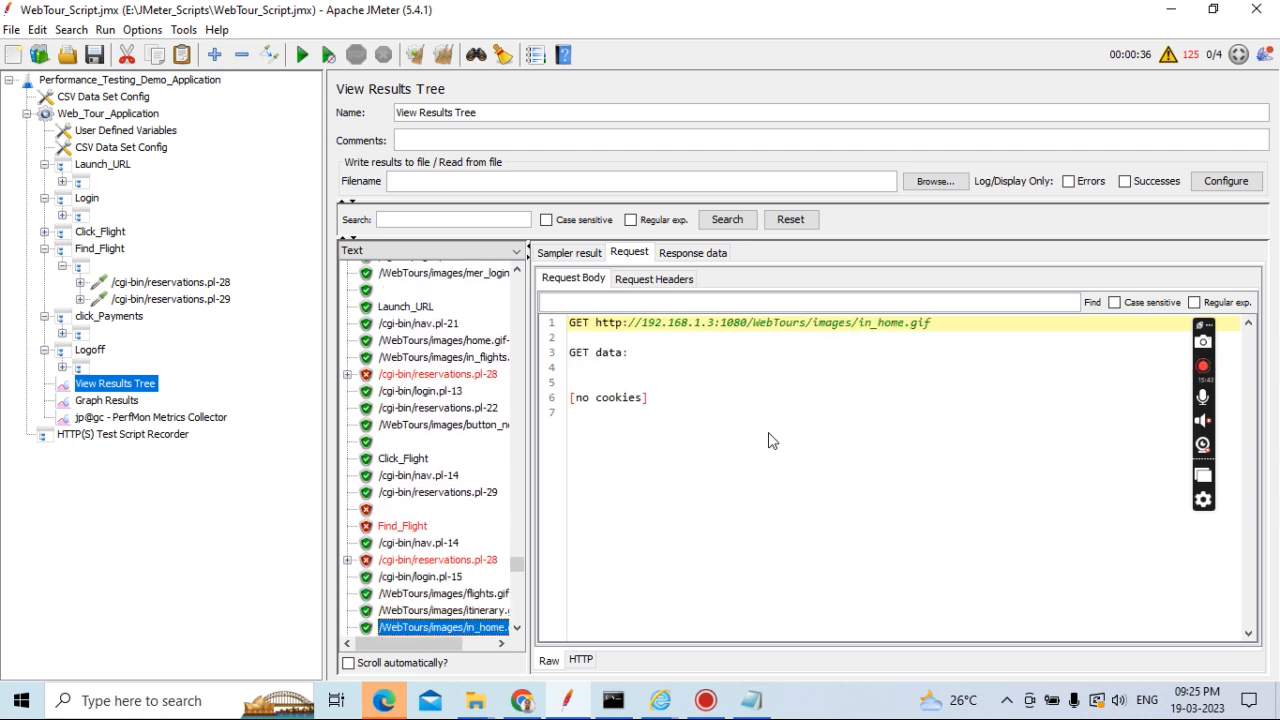
pyautogui.press('Down')
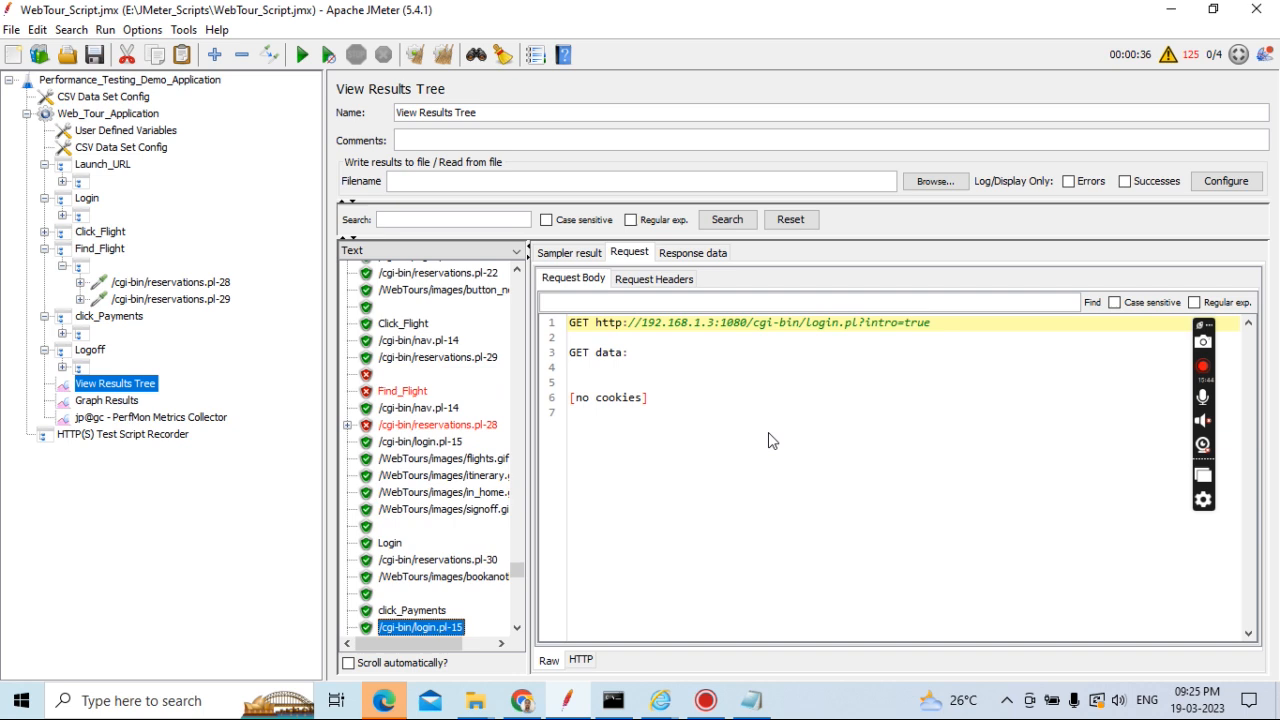
# Continue past the second Login group to /cgi-bin/reservations.pl-29 and check its outboundFlight parameter
pyautogui.press('Down')
pyautogui.press('Down')
pyautogui.press('Down')
pyautogui.press('Down')
pyautogui.press('Down')
pyautogui.press('Down')
pyautogui.press('Down')
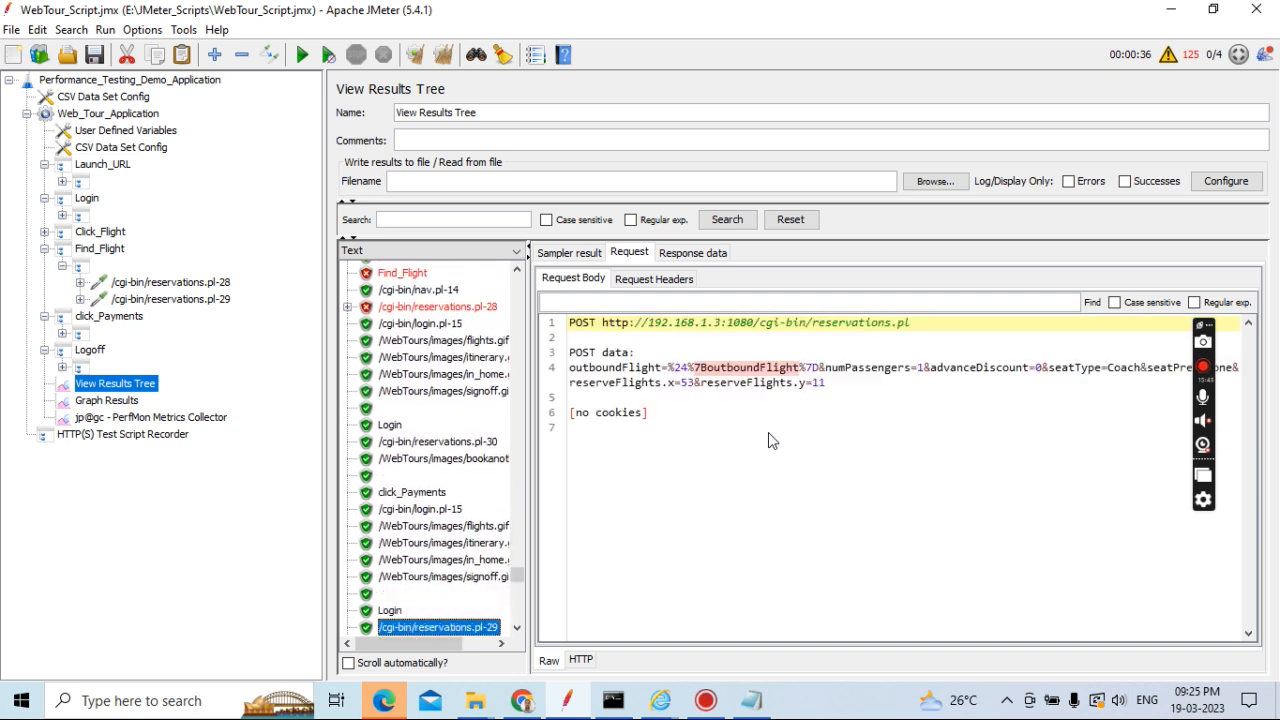
# Go past the failed Find_Flight, welcome.pl and nav.pl-21 samples and check the POST data of /cgi-bin/reservations.pl-30
pyautogui.press('Down')
pyautogui.press('Down')
pyautogui.press('Down')
pyautogui.press('Down')
pyautogui.press('Down')
pyautogui.press('Down')
pyautogui.press('Down')
pyautogui.press('Down')
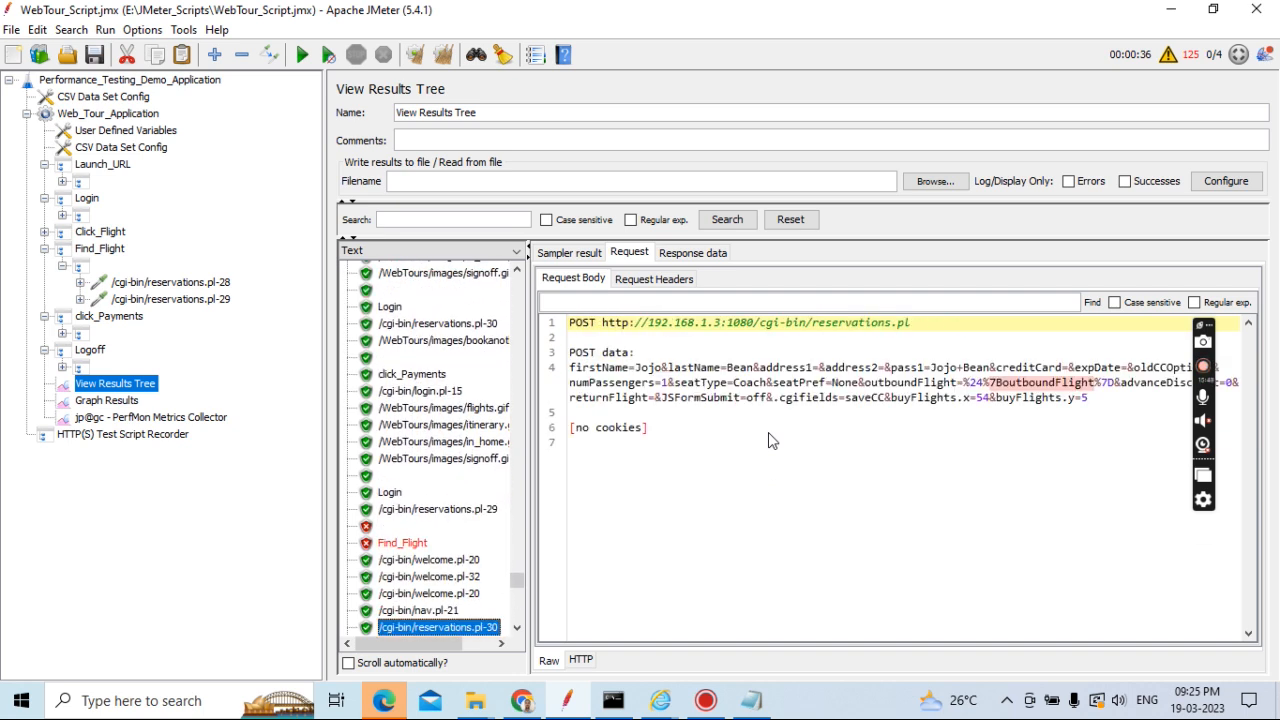
pyautogui.press('Up')
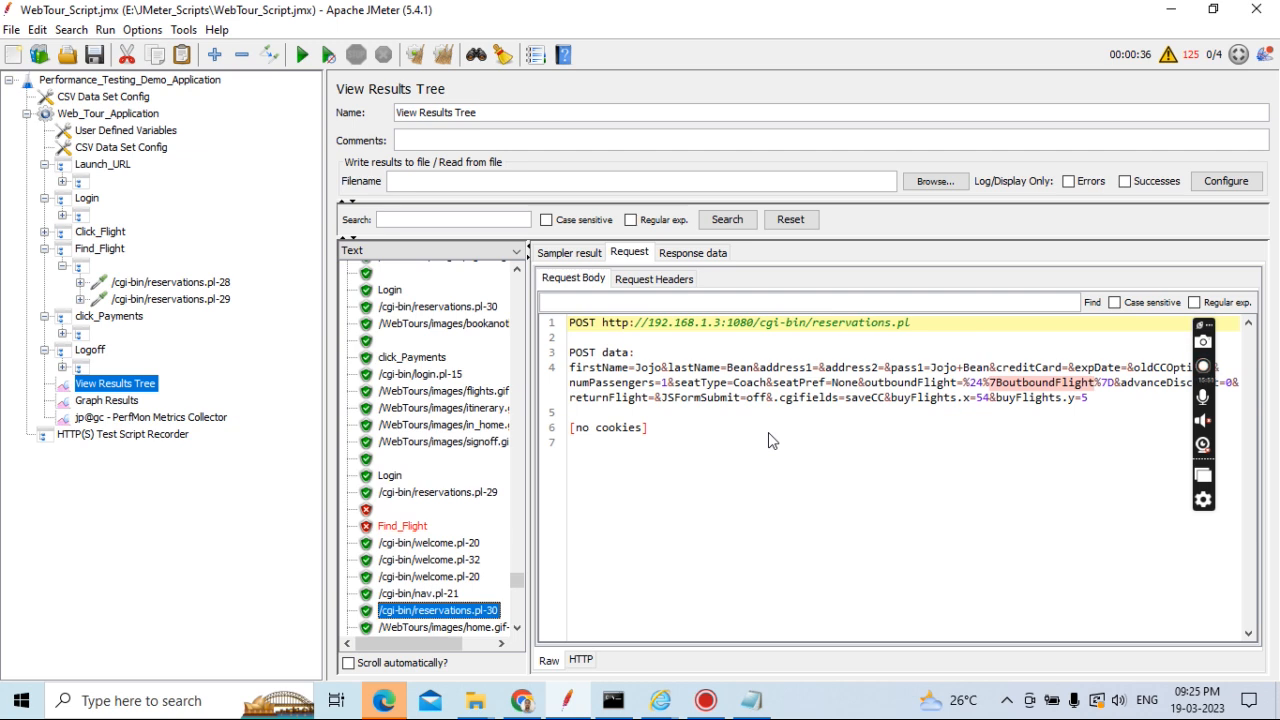
# Go through the home, in_flights and bookanother image requests and the click_Payments group to the Logoff sample
pyautogui.press('Down')
pyautogui.press('Down')
pyautogui.press('Down')
pyautogui.press('Down')
pyautogui.press('Down')
pyautogui.press('Down')
pyautogui.press('Down')
pyautogui.press('Down')
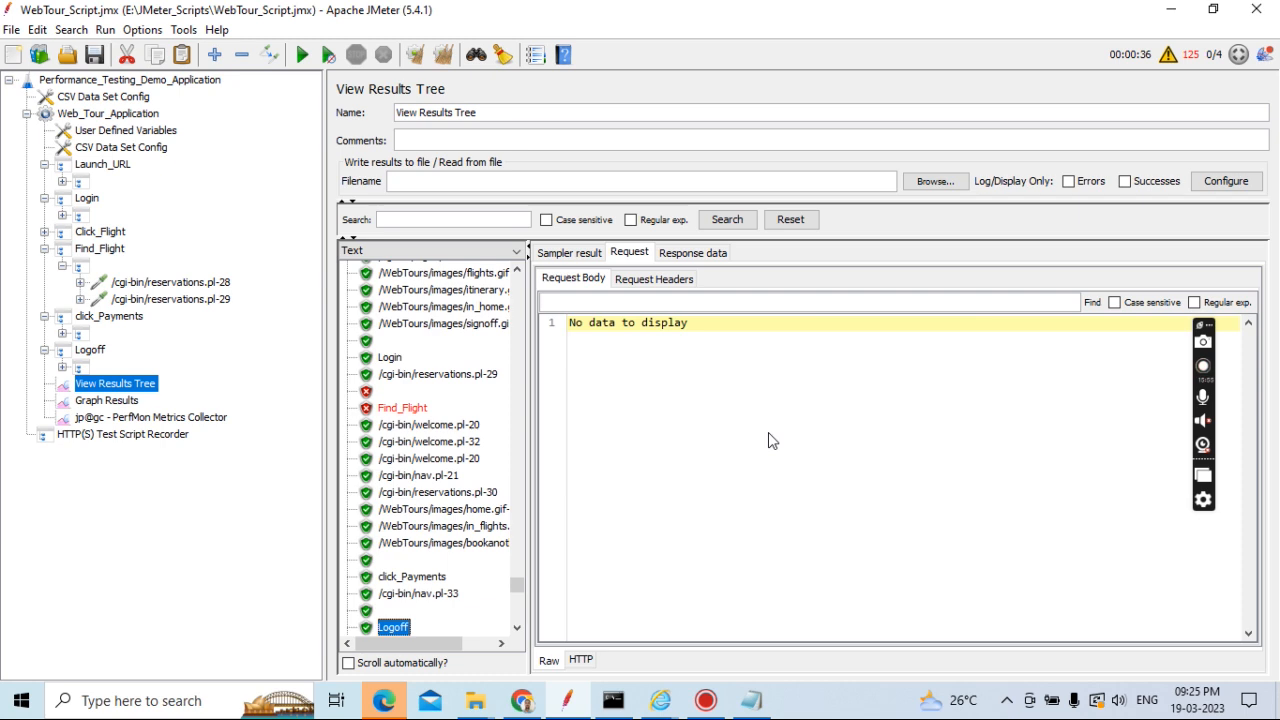
# Continue past the Click_Flight and Logoff groups to the next failed /cgi-bin/reservations.pl-28 and check its depart parameter
pyautogui.press('Down')
pyautogui.press('Down')
pyautogui.press('Down')
pyautogui.press('Down')
pyautogui.press('Down')
pyautogui.press('Down')
pyautogui.press('Down')
pyautogui.press('Down')
pyautogui.press('Down')
pyautogui.press('Down')
pyautogui.press('Down')
pyautogui.press('Down')
pyautogui.press('Down')
pyautogui.press('Down')
pyautogui.press('Down')
pyautogui.press('Down')
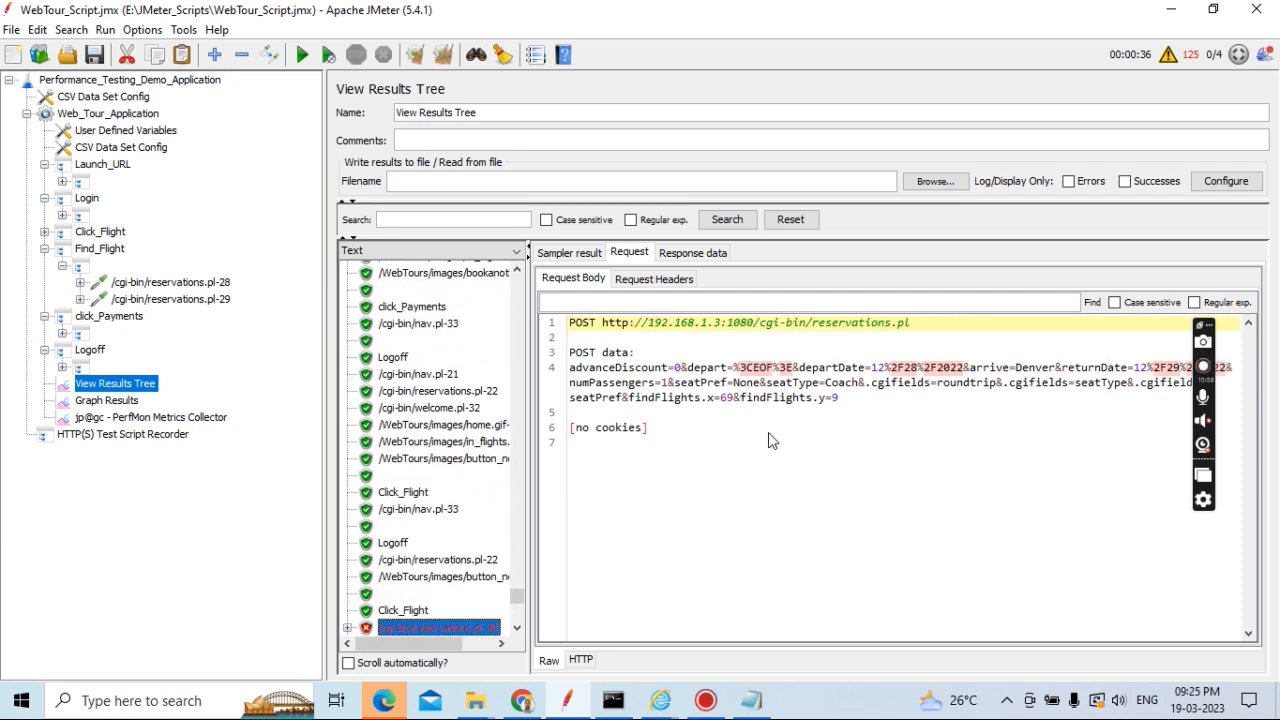
# Compare the POST data of /cgi-bin/reservations.pl-30 after the failed Find_Flight with the failed /cgi-bin/reservations.pl-28 that follows it
pyautogui.press('Down')
pyautogui.press('Down')
pyautogui.press('Down')
pyautogui.press('Down')
pyautogui.press('Down')
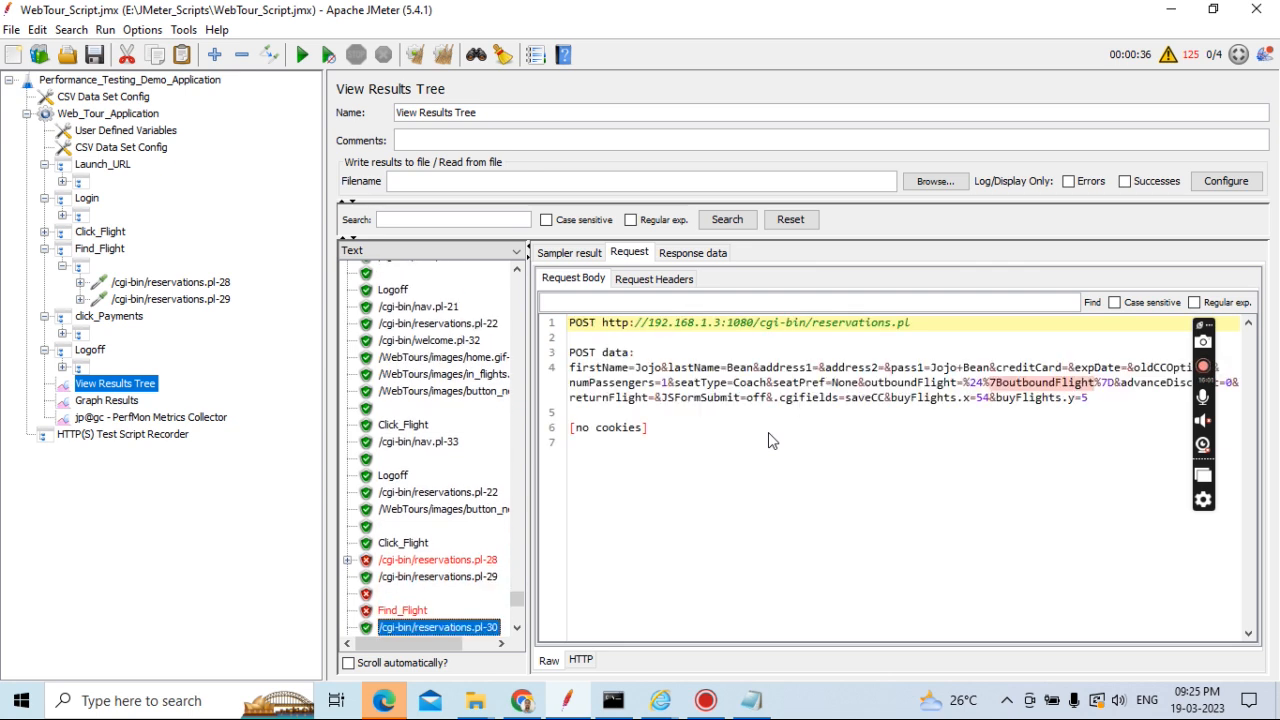
pyautogui.press('Up')
pyautogui.press('Down')
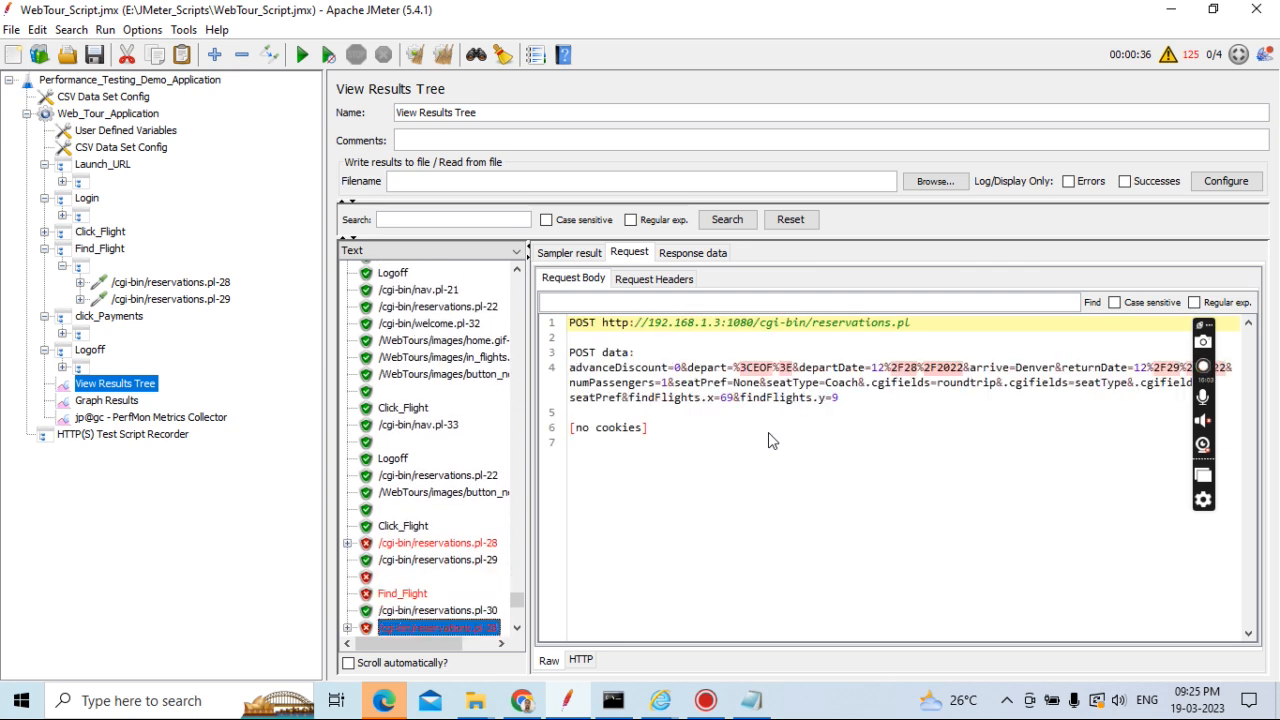
# Go through the click_Payments, failed Find_Flight and Logoff groups to the last /cgi-bin/reservations.pl-30 and view its POST data
pyautogui.press('Down')
pyautogui.press('Down')
pyautogui.press('Down')
pyautogui.press('Down')
pyautogui.press('Down')
pyautogui.press('Down')
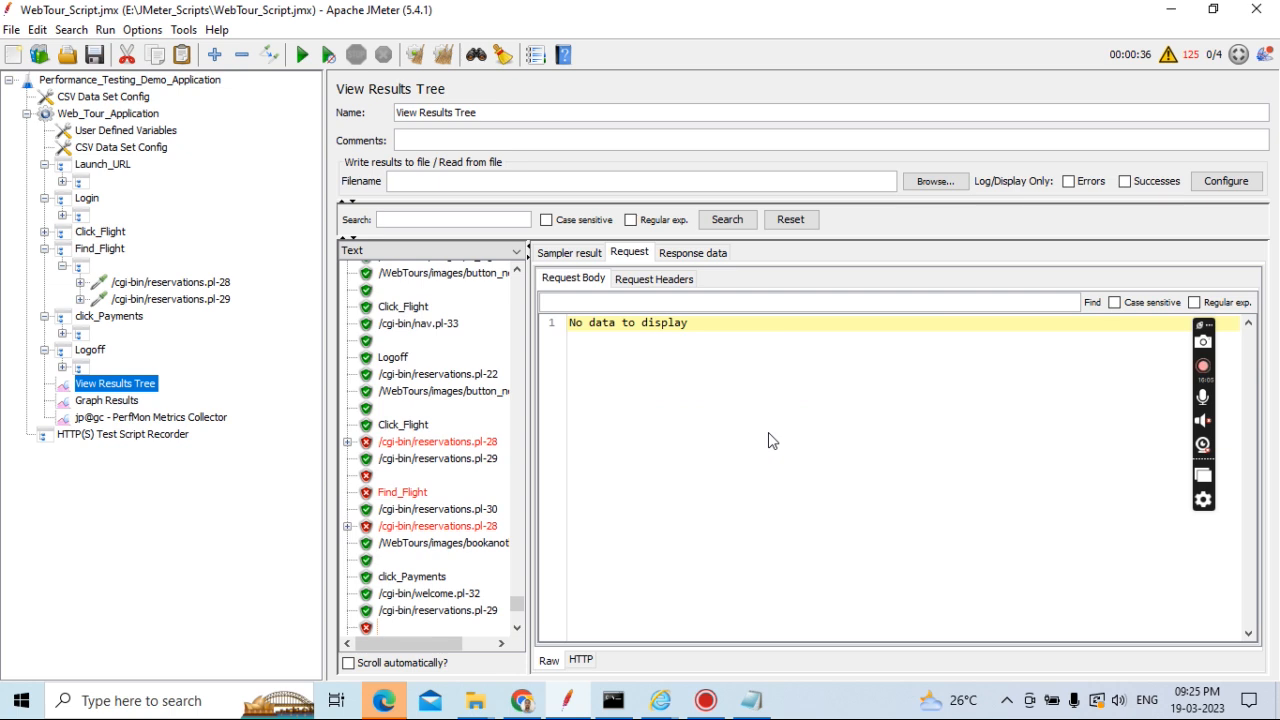
pyautogui.press('Down')
pyautogui.press('Down')
pyautogui.press('Down')
pyautogui.press('Down')
pyautogui.press('Down')
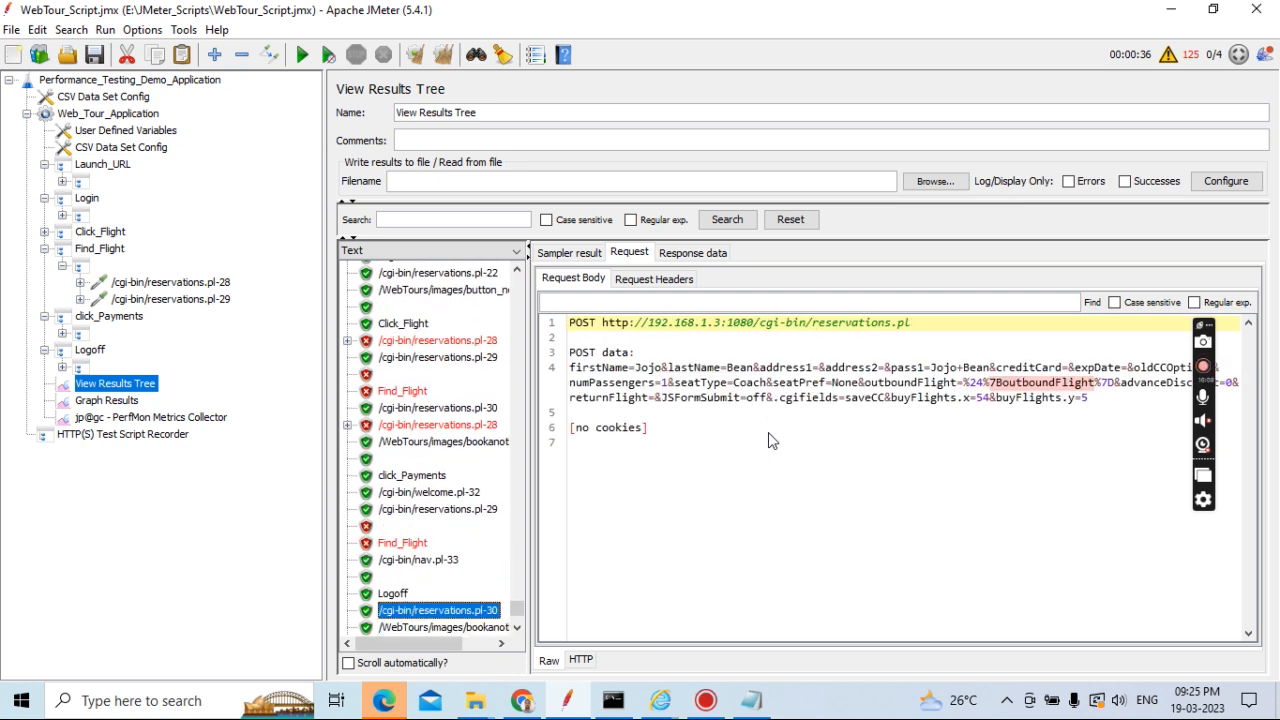
# Examine the remaining bookanother, click_Payments, welcome.pl-32 and nav.pl-33 samples through to the final Logoff
pyautogui.press('Down')
pyautogui.press('Down')
pyautogui.press('Down')
pyautogui.press('Down')
pyautogui.press('Down')
pyautogui.press('Down')
pyautogui.press('Down')
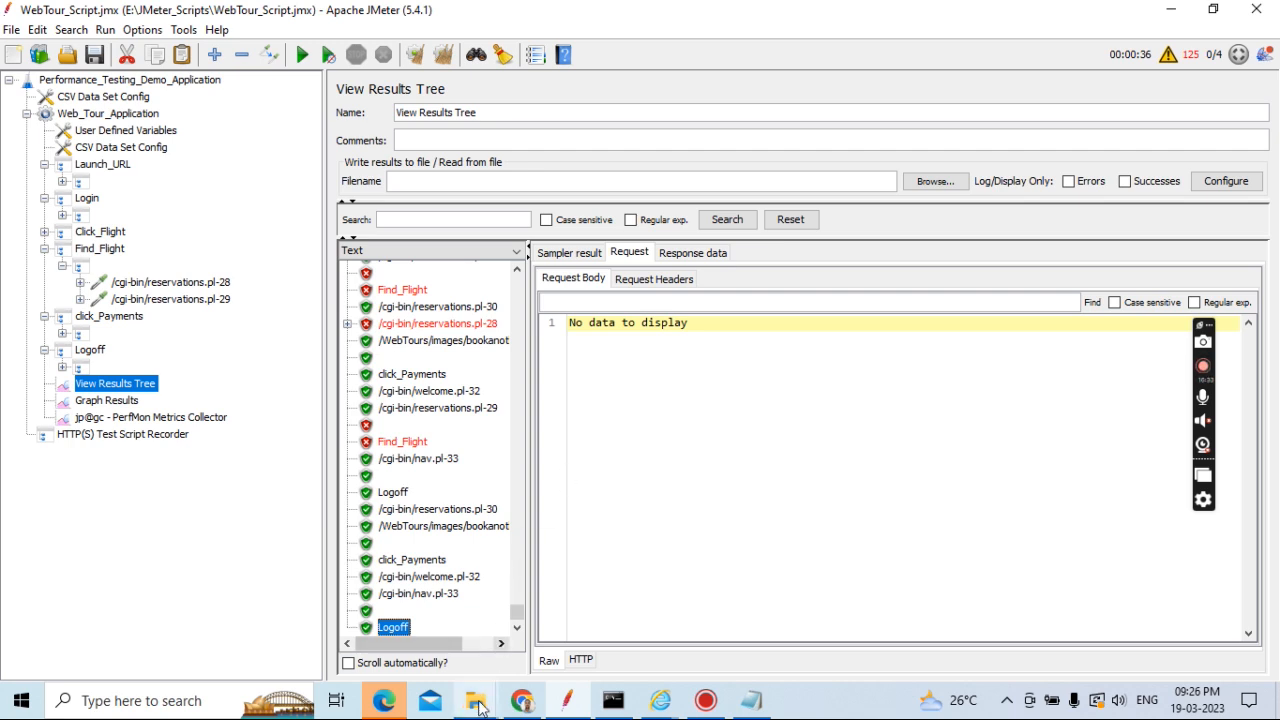
# Open the Username_Password text file from Local Disk (E:) and delete all blank lines after the last credentials row
pyautogui.moveTo(479, 698)
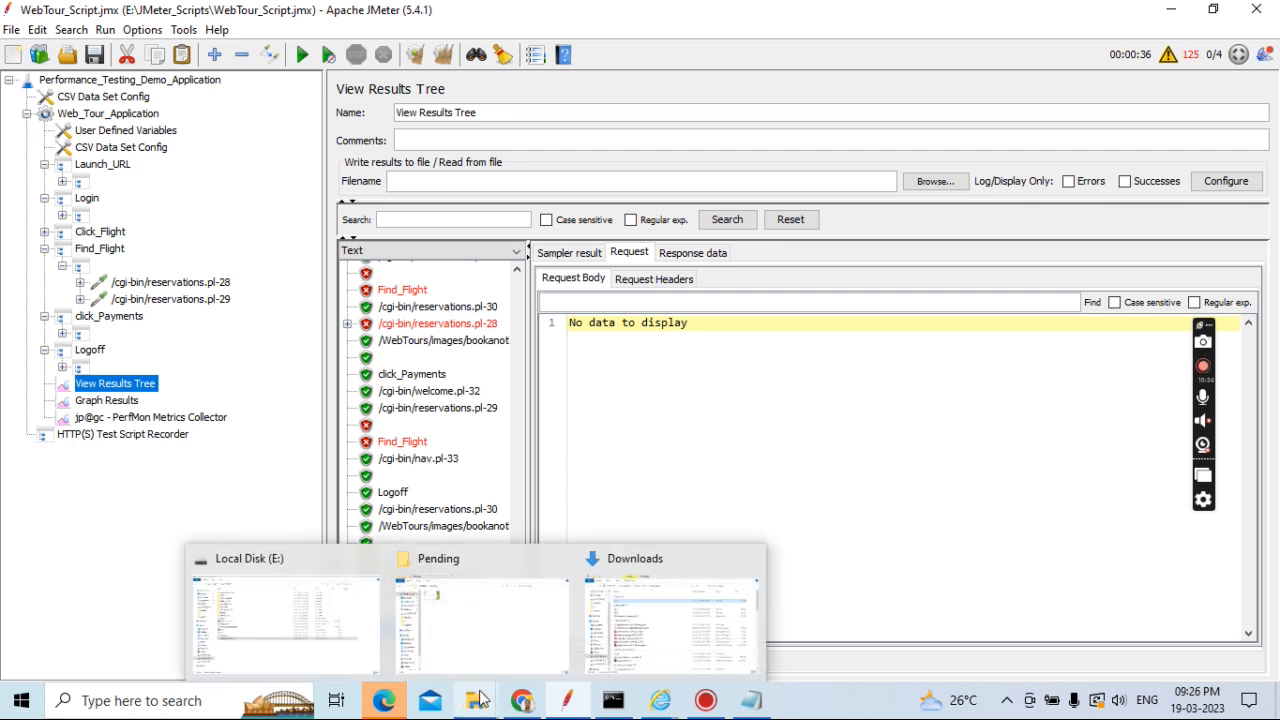
pyautogui.click(330, 633)
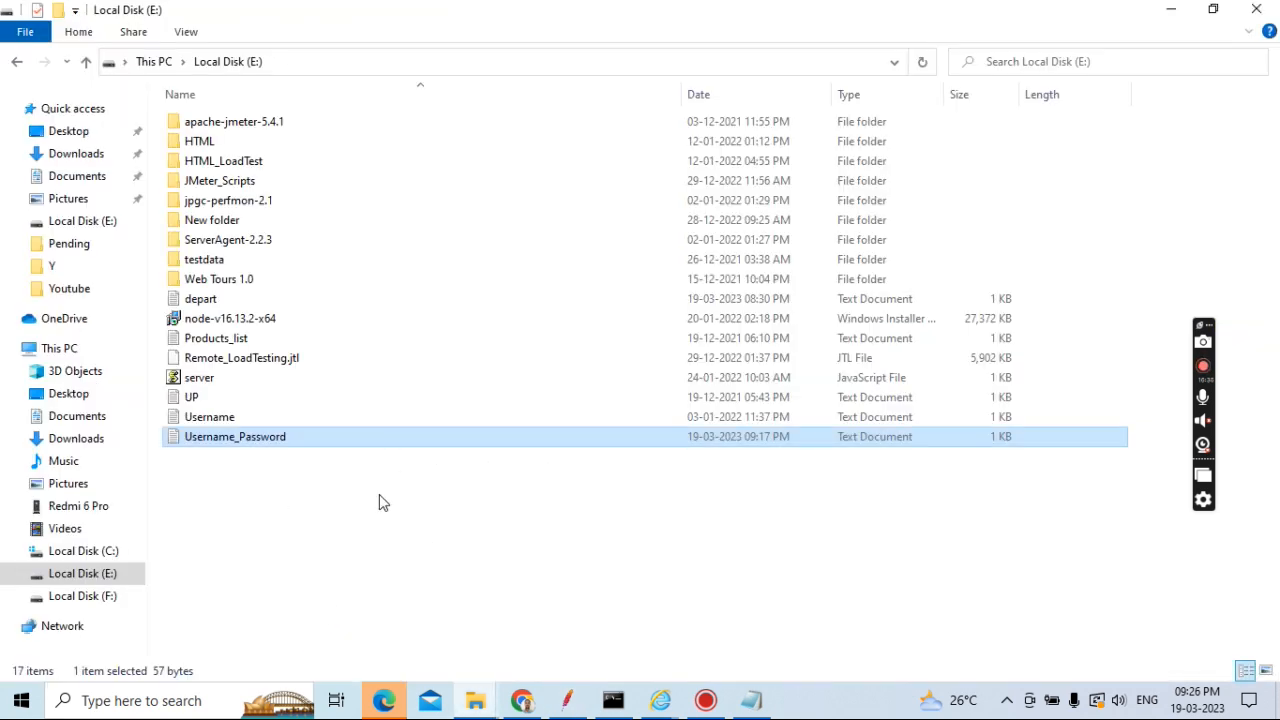
pyautogui.doubleClick(336, 443)
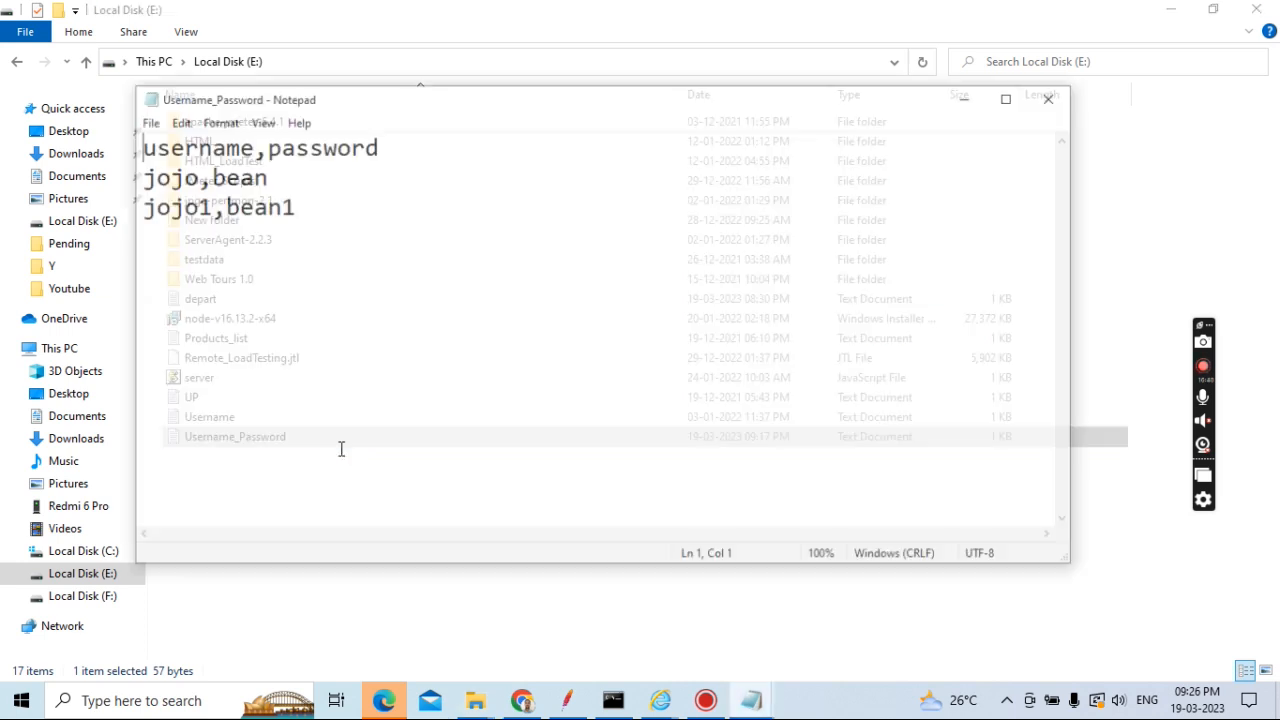
pyautogui.click(192, 469)
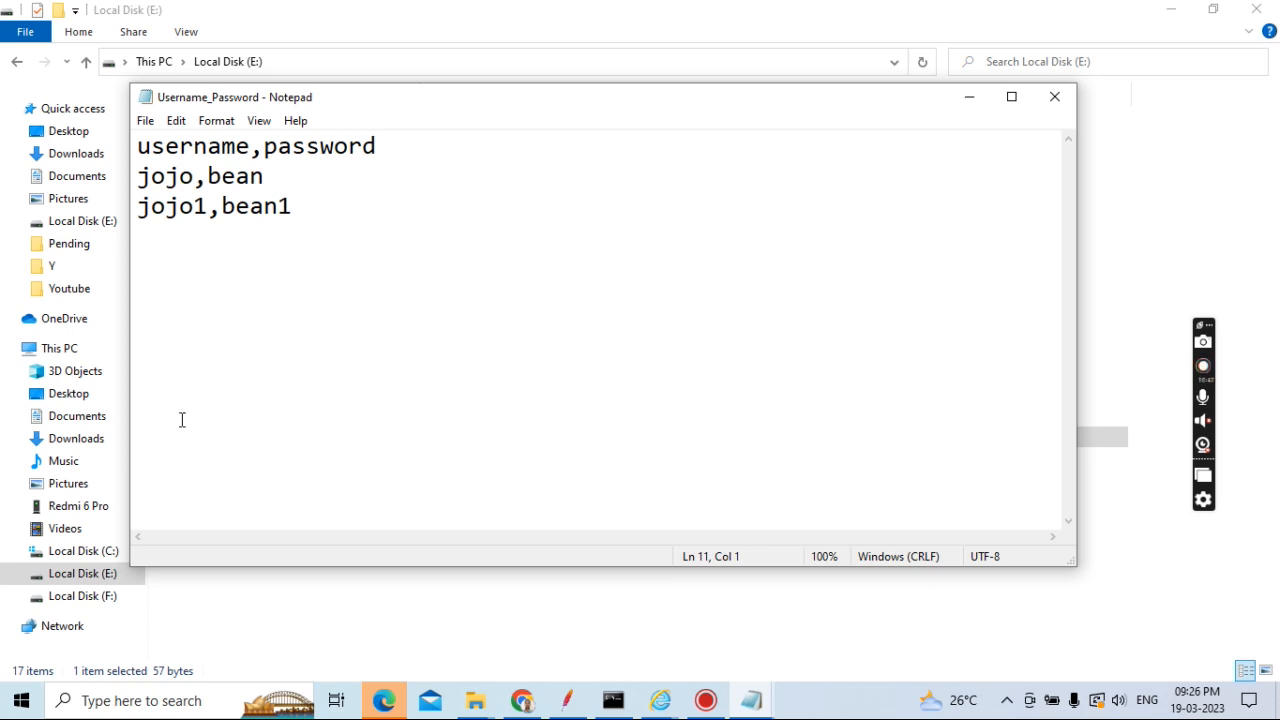
pyautogui.press('BackSpace')
pyautogui.press('BackSpace')
pyautogui.press('BackSpace')
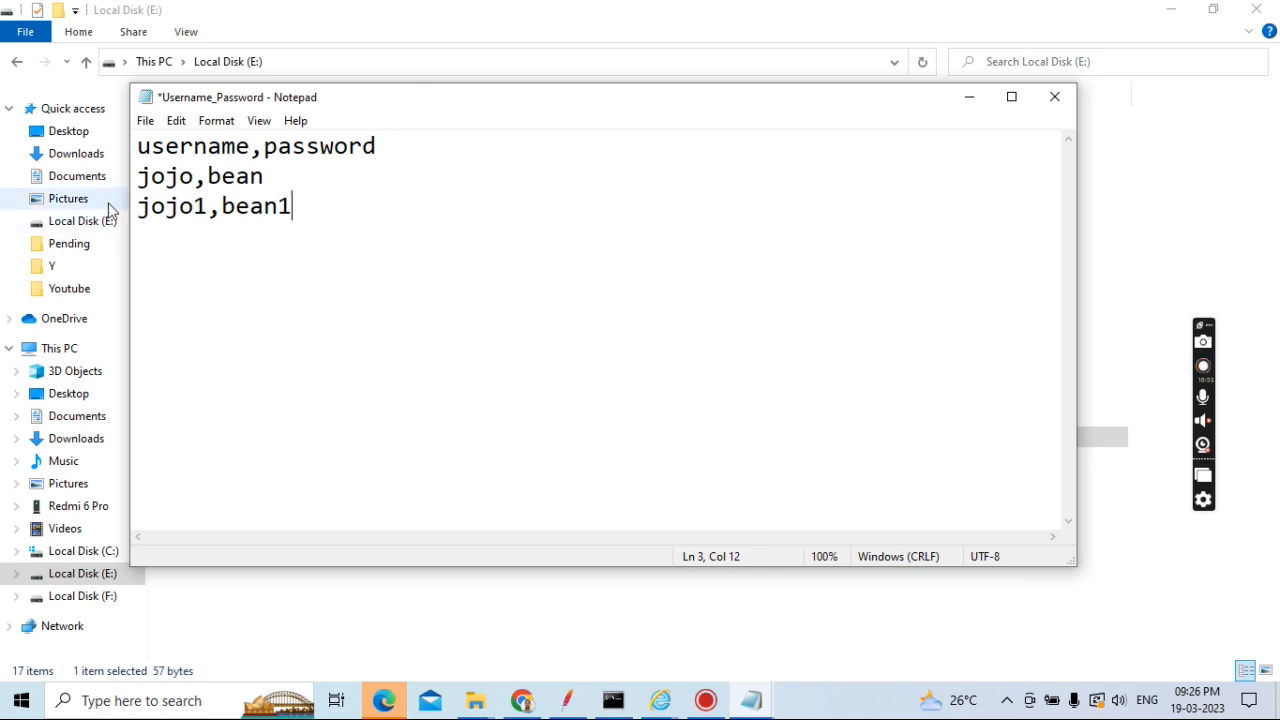
# Save the cleaned Username_Password file, repeating the save several times
pyautogui.click(145, 121)
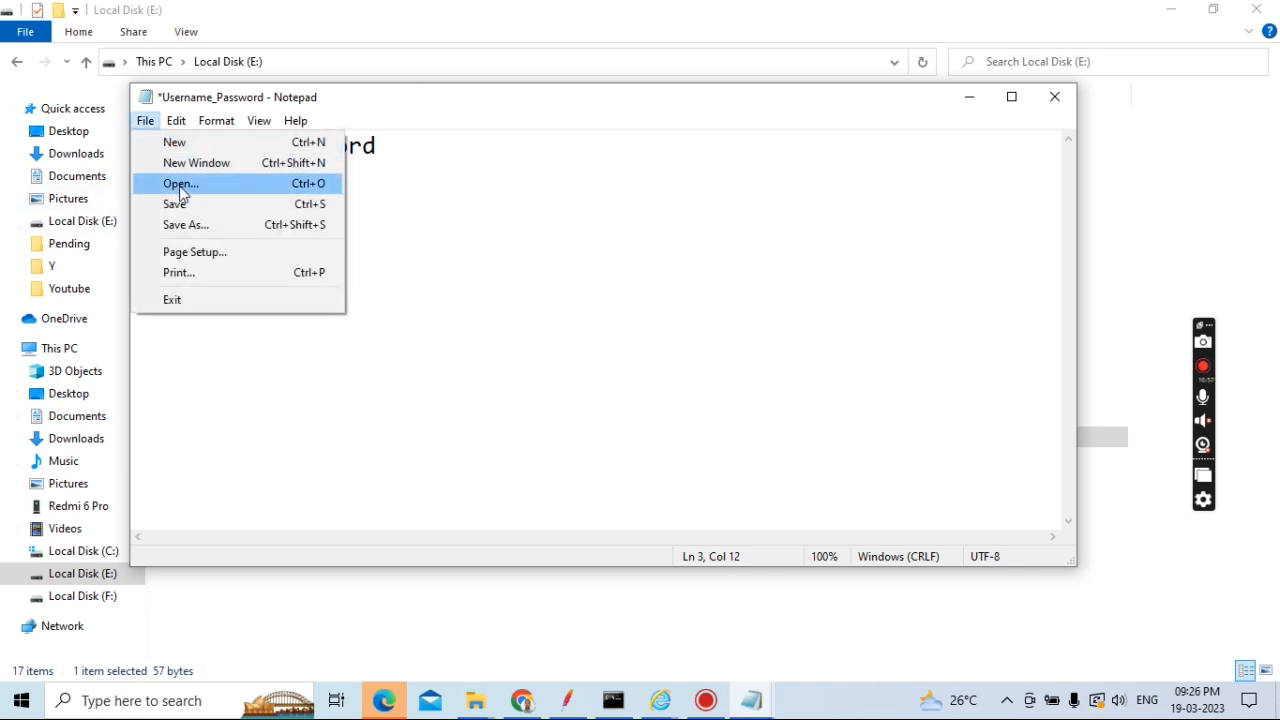
pyautogui.click(176, 204)
pyautogui.click(145, 121)
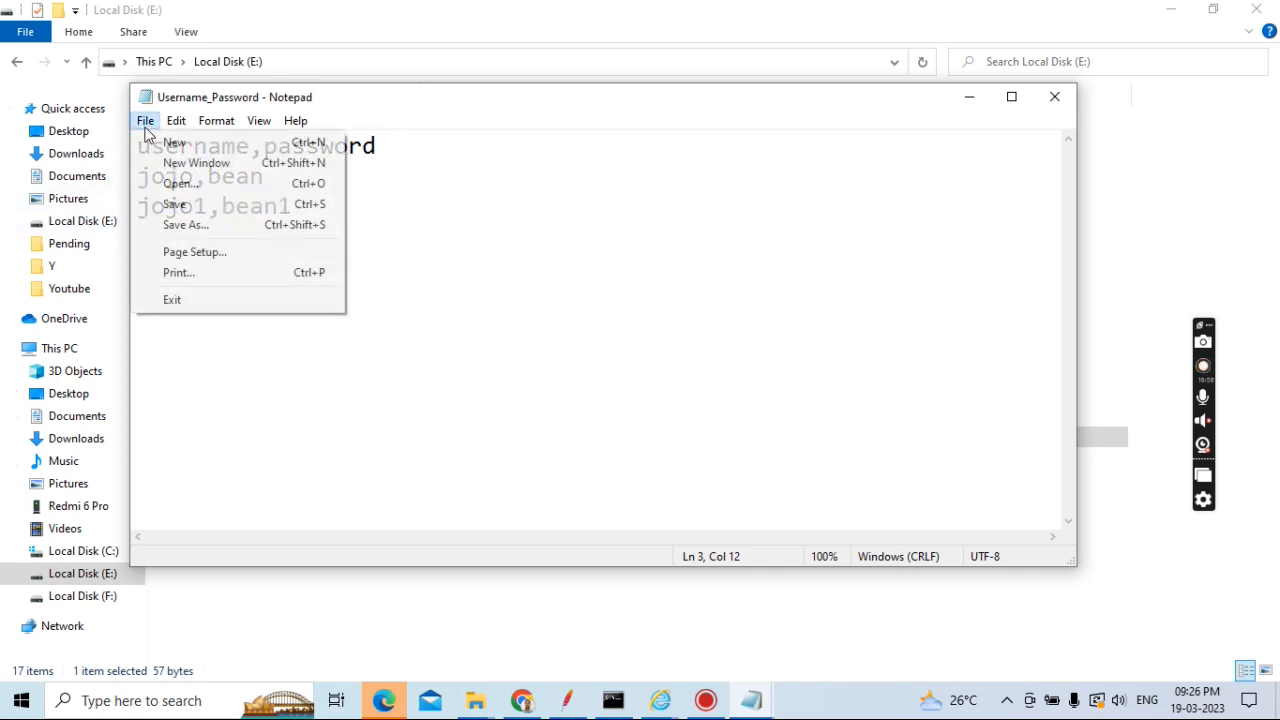
pyautogui.click(178, 203)
pyautogui.click(147, 122)
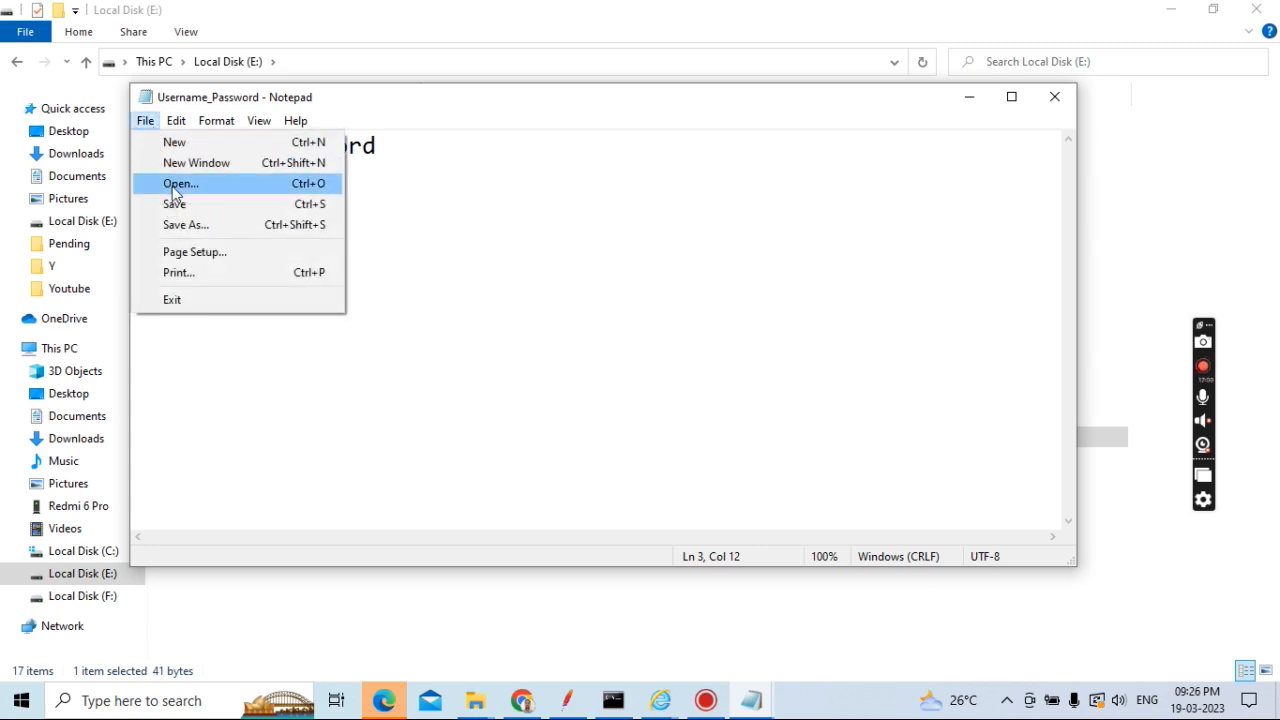
pyautogui.click(174, 205)
pyautogui.click(145, 121)
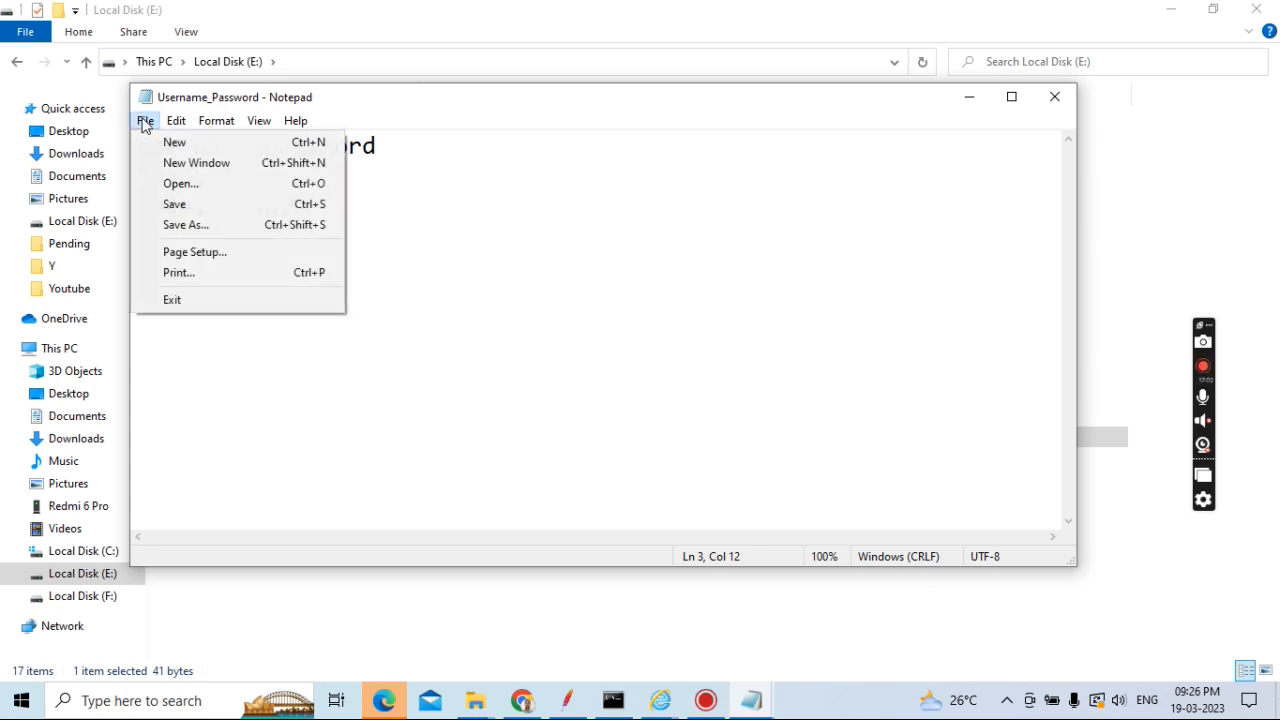
pyautogui.click(176, 204)
pyautogui.click(146, 121)
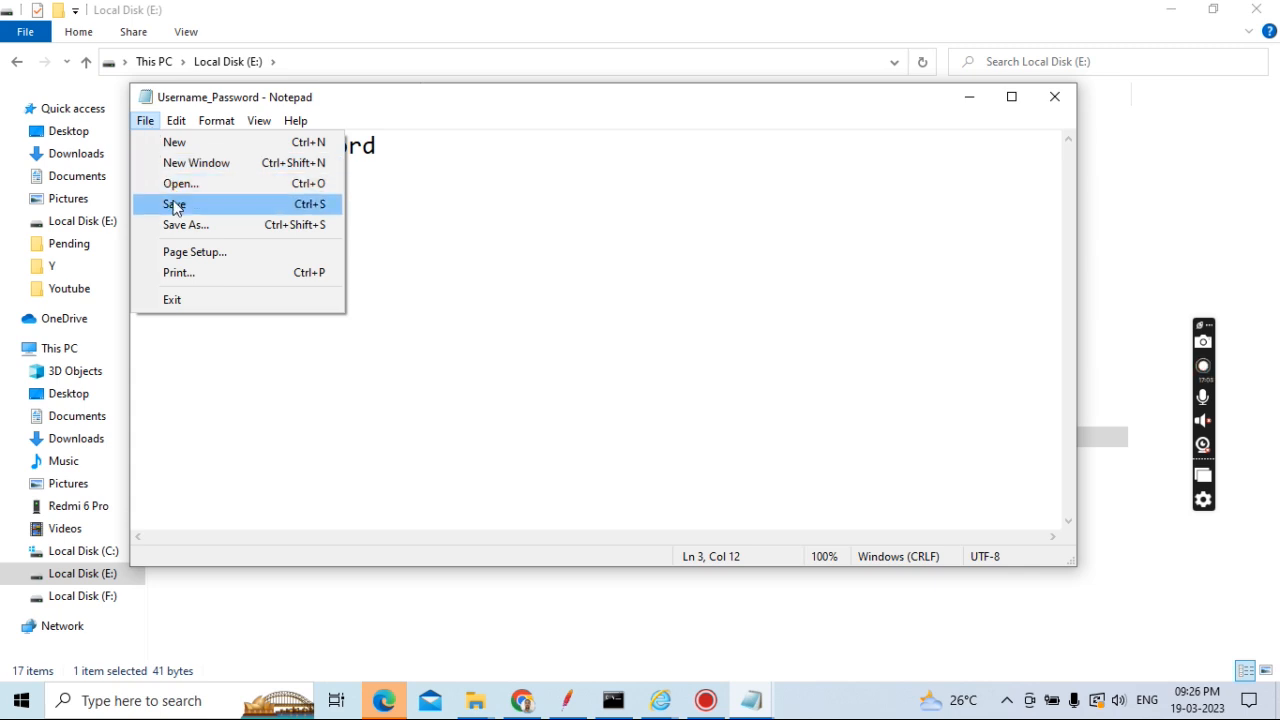
pyautogui.click(175, 204)
pyautogui.click(145, 121)
pyautogui.click(174, 205)
pyautogui.click(145, 121)
pyautogui.click(175, 204)
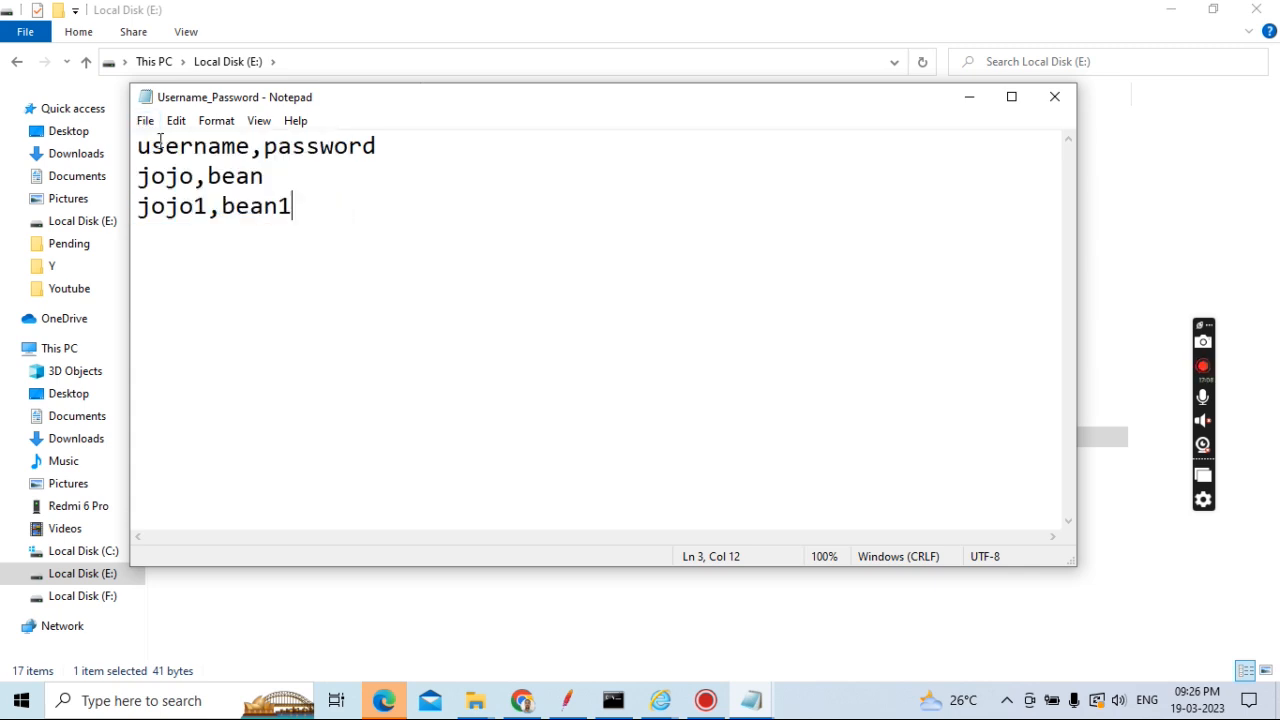
pyautogui.click(145, 121)
pyautogui.click(176, 204)
pyautogui.click(145, 121)
pyautogui.click(175, 204)
pyautogui.click(145, 121)
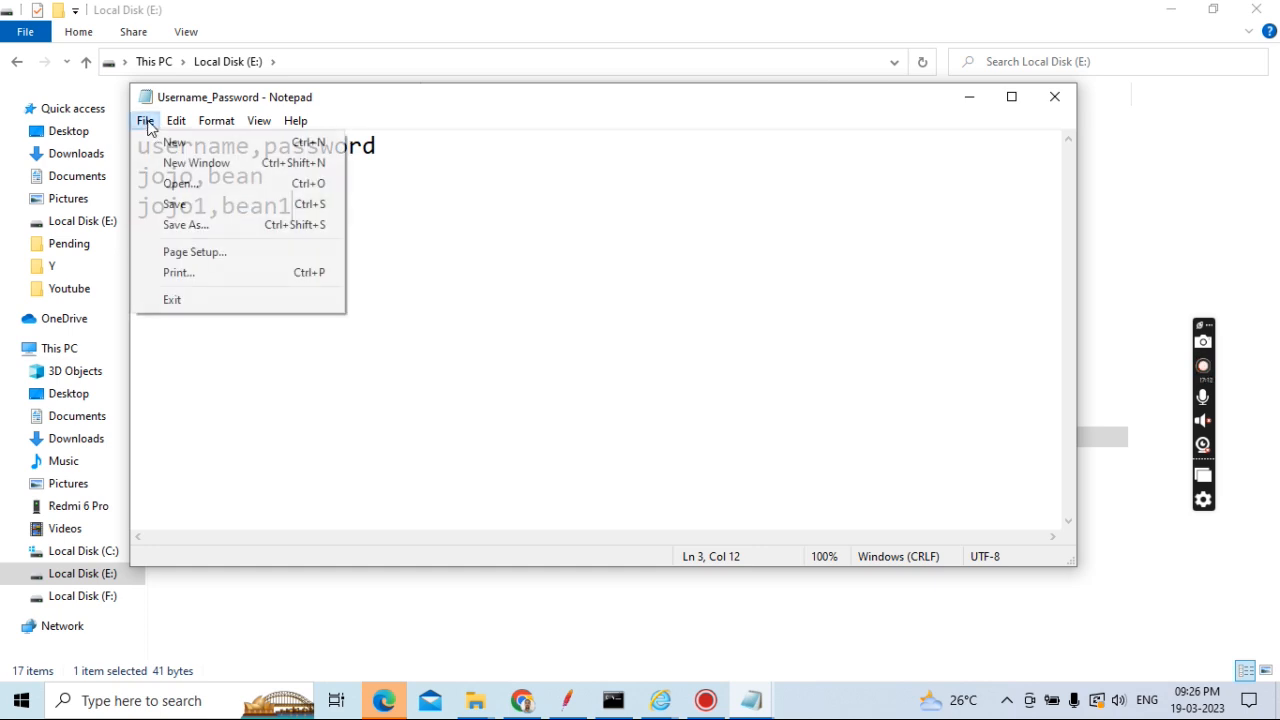
pyautogui.click(174, 204)
pyautogui.click(148, 123)
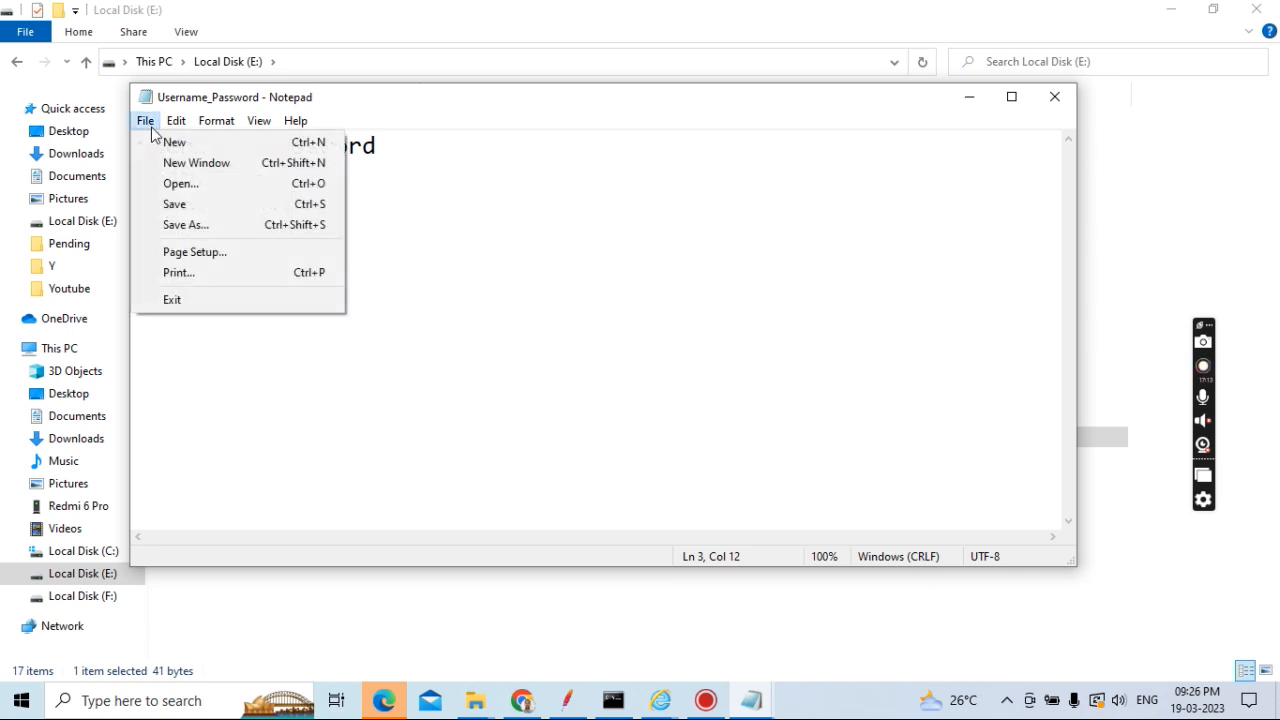
pyautogui.click(174, 204)
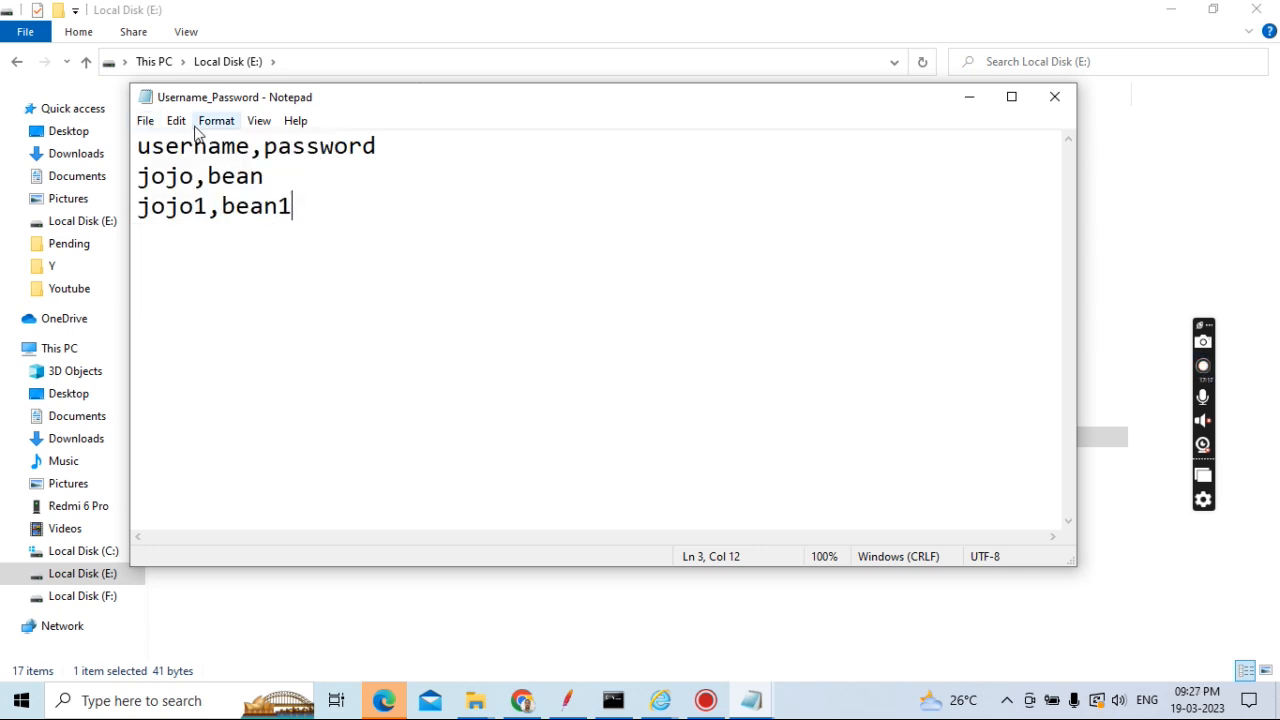
# Close the Username_Password file and switch back to Apache JMeter
pyautogui.click(1052, 100)
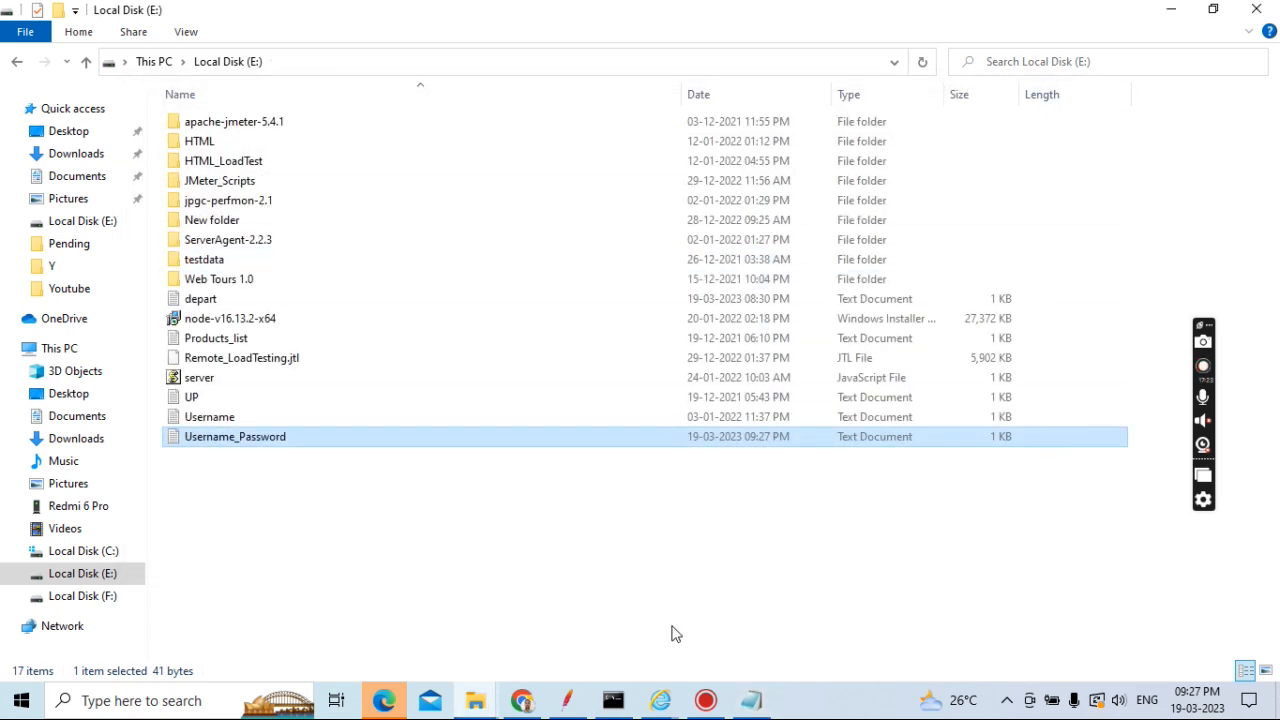
pyautogui.click(568, 700)
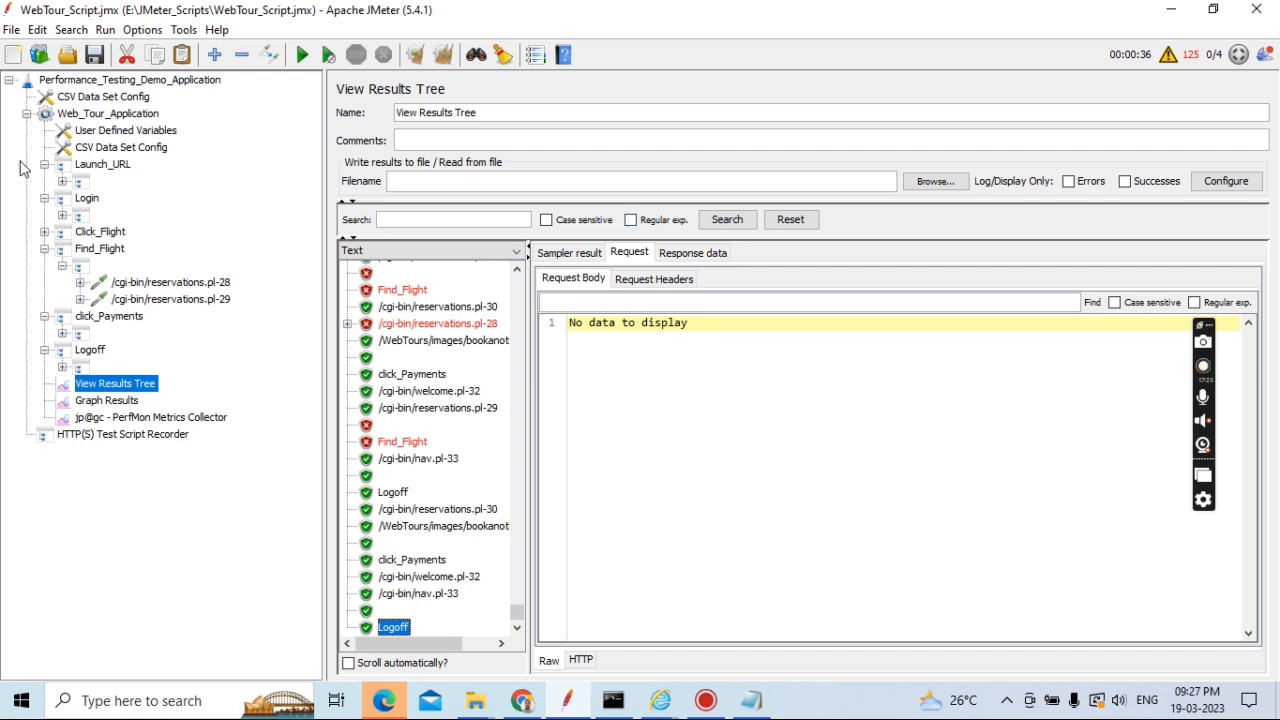
# Review Web_Tour_Application's CSV Data Set Config, check the Username_Password file on Local Disk (E:) for leftover blank lines, and return to Apache JMeter
pyautogui.click(98, 150)
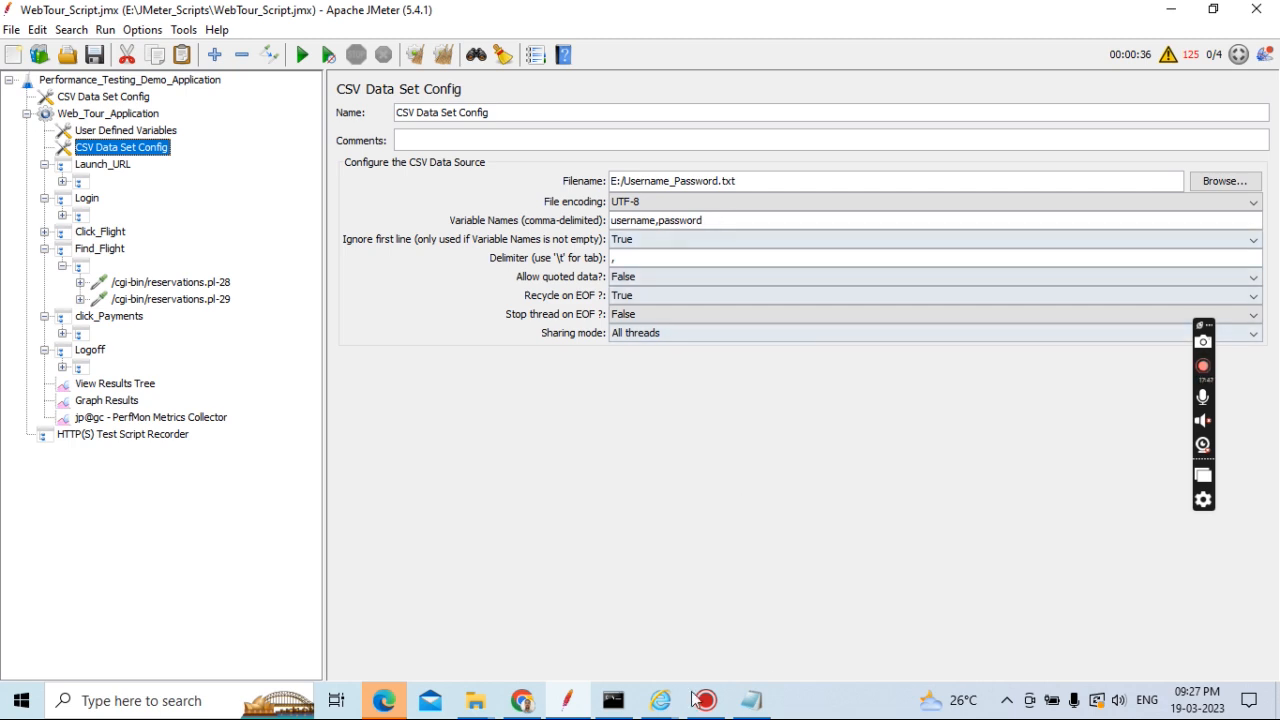
pyautogui.click(476, 700)
pyautogui.click(340, 628)
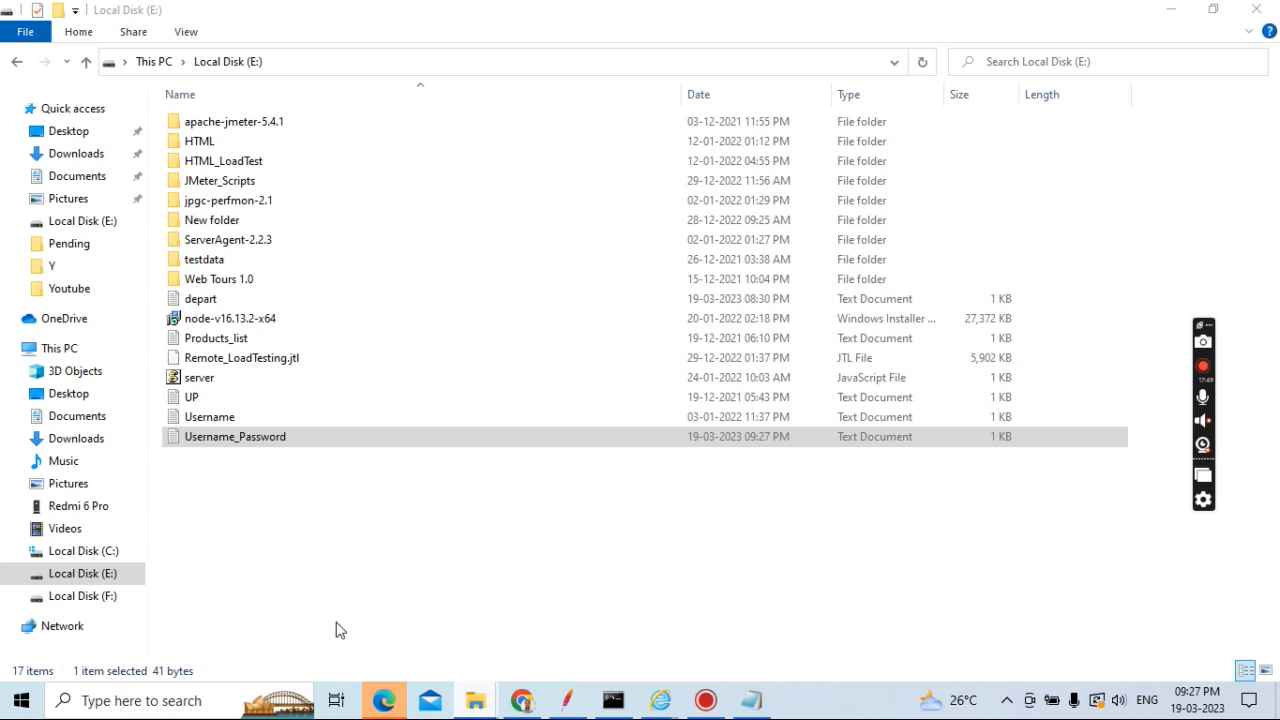
pyautogui.doubleClick(292, 446)
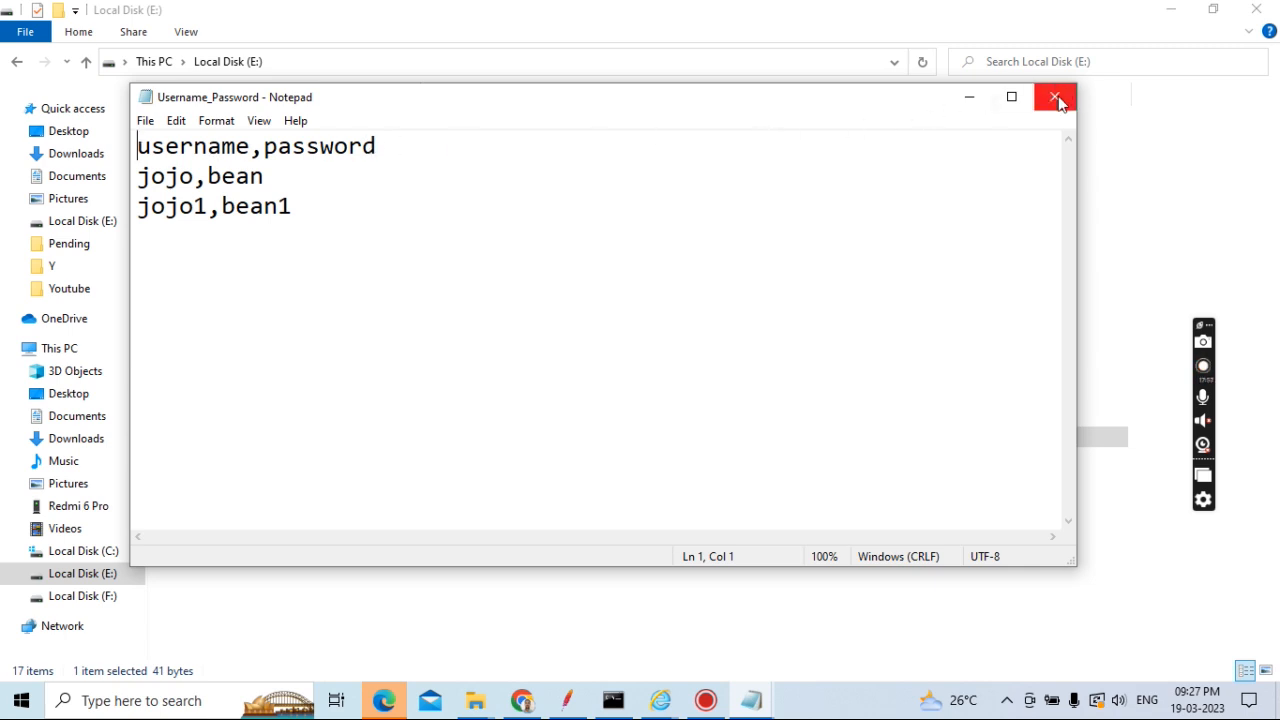
pyautogui.click(1055, 95)
pyautogui.click(572, 702)
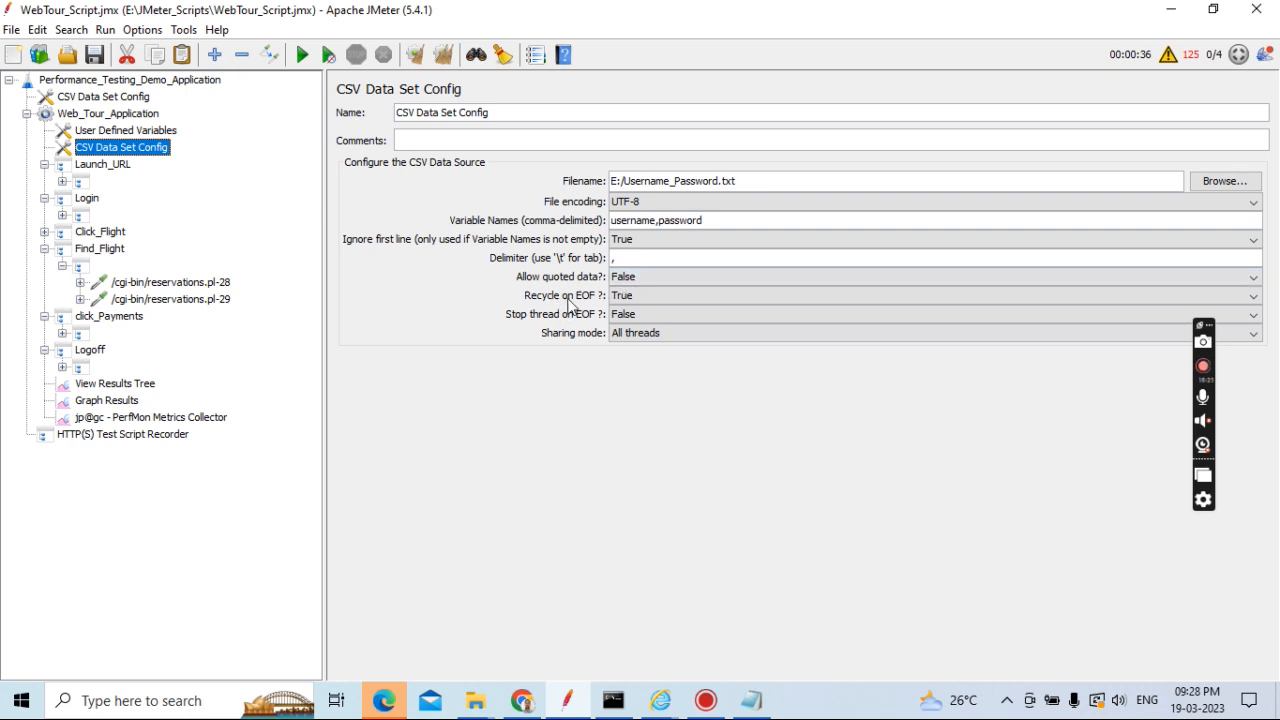
pyautogui.moveTo(590, 303)
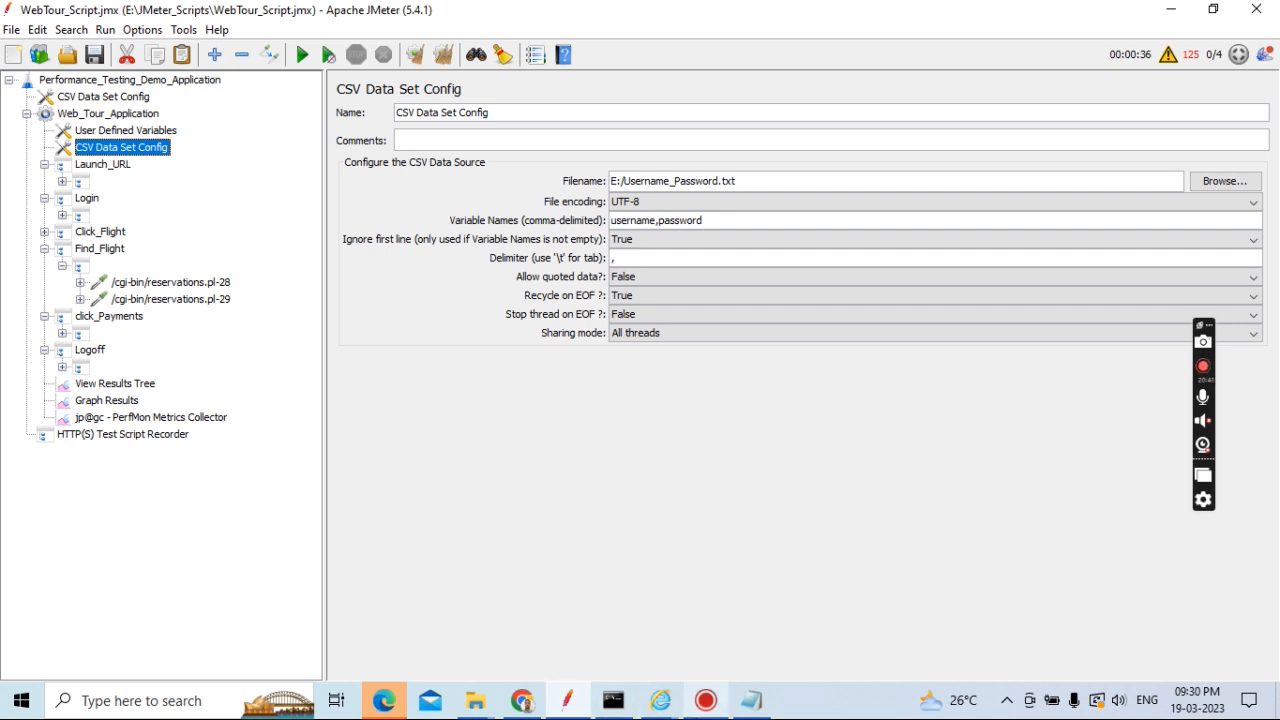
pyautogui.moveTo(706, 700)
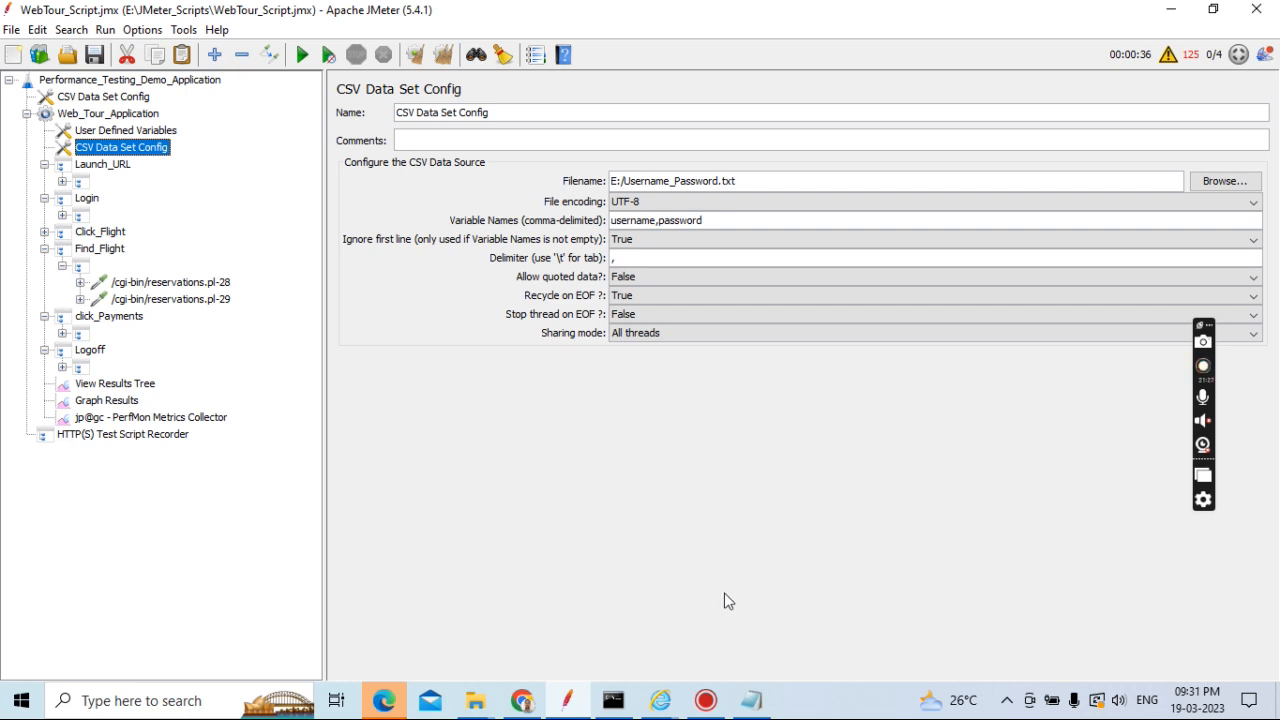
pyautogui.moveTo(760, 695)
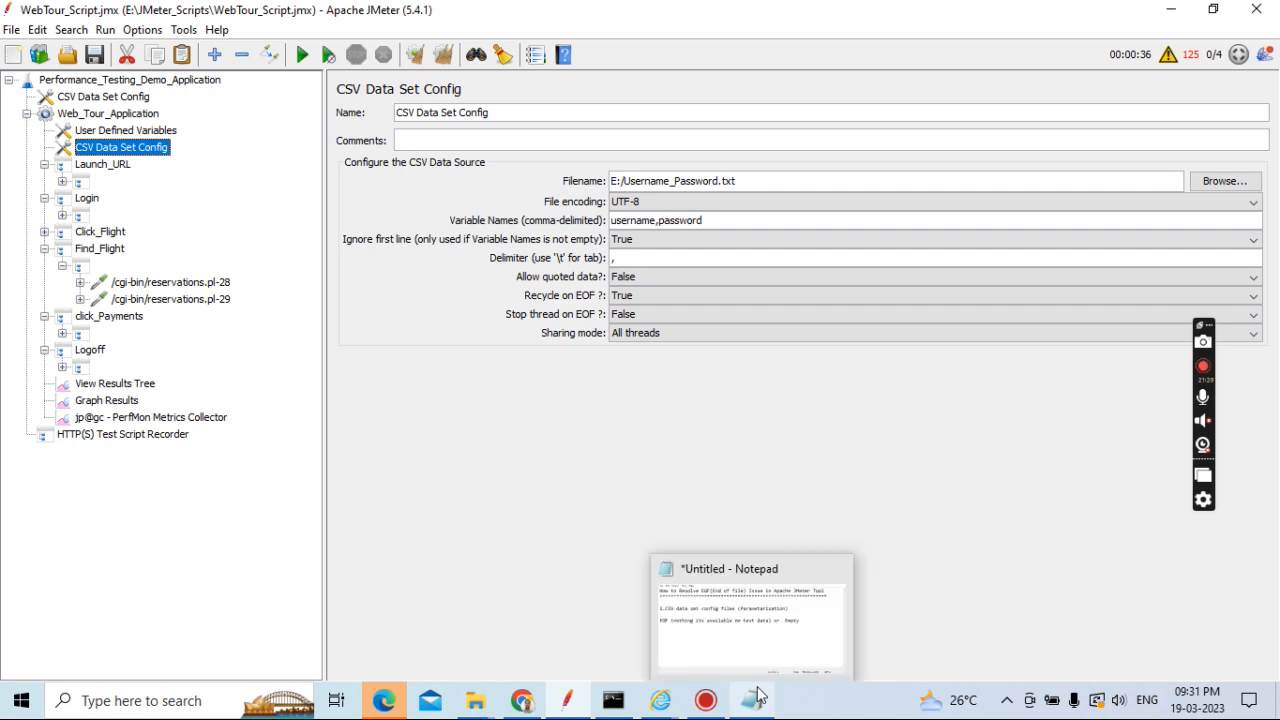